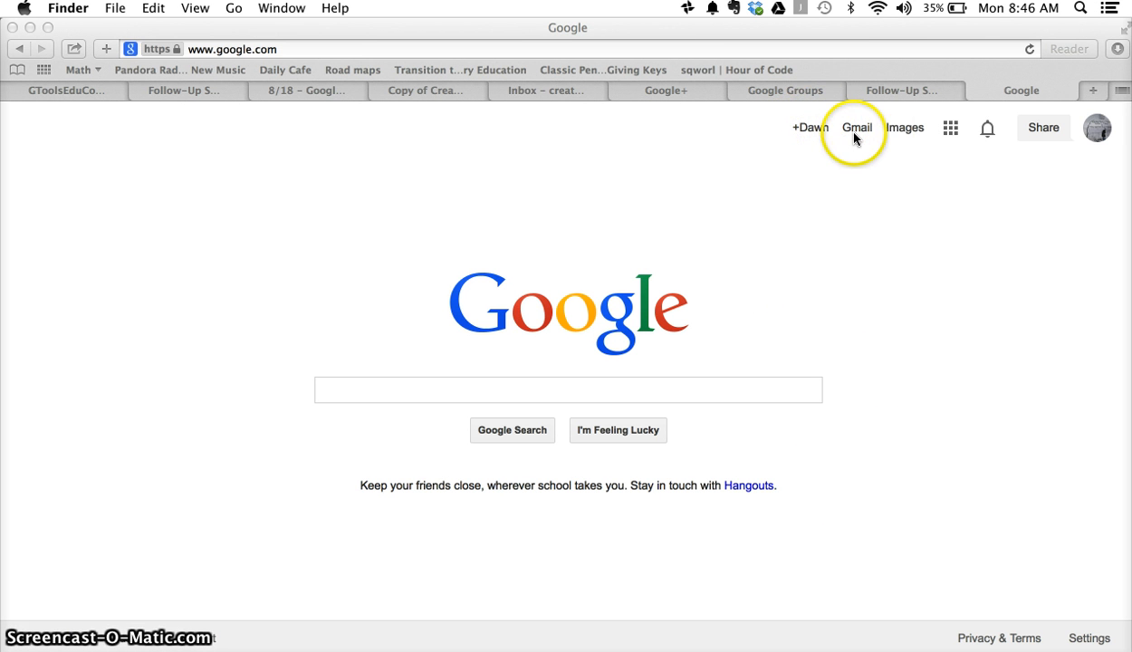
# Step: Bring the Safari window showing google.com to the front
pyautogui.click(951, 130)
pyautogui.click(951, 129)
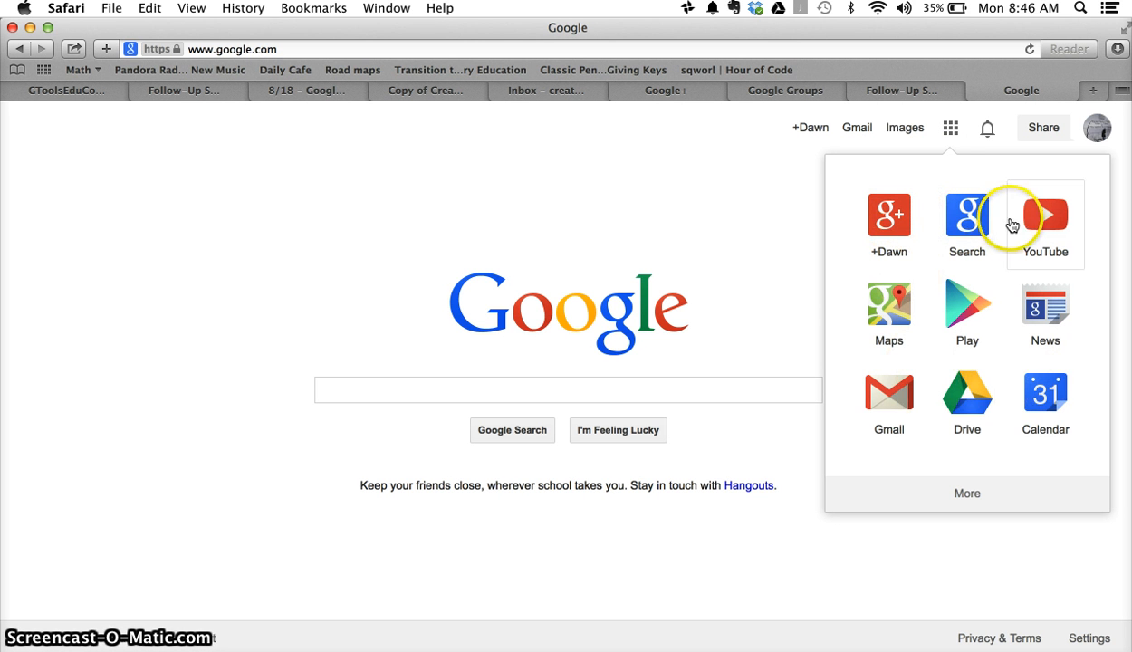
pyautogui.click(965, 500)
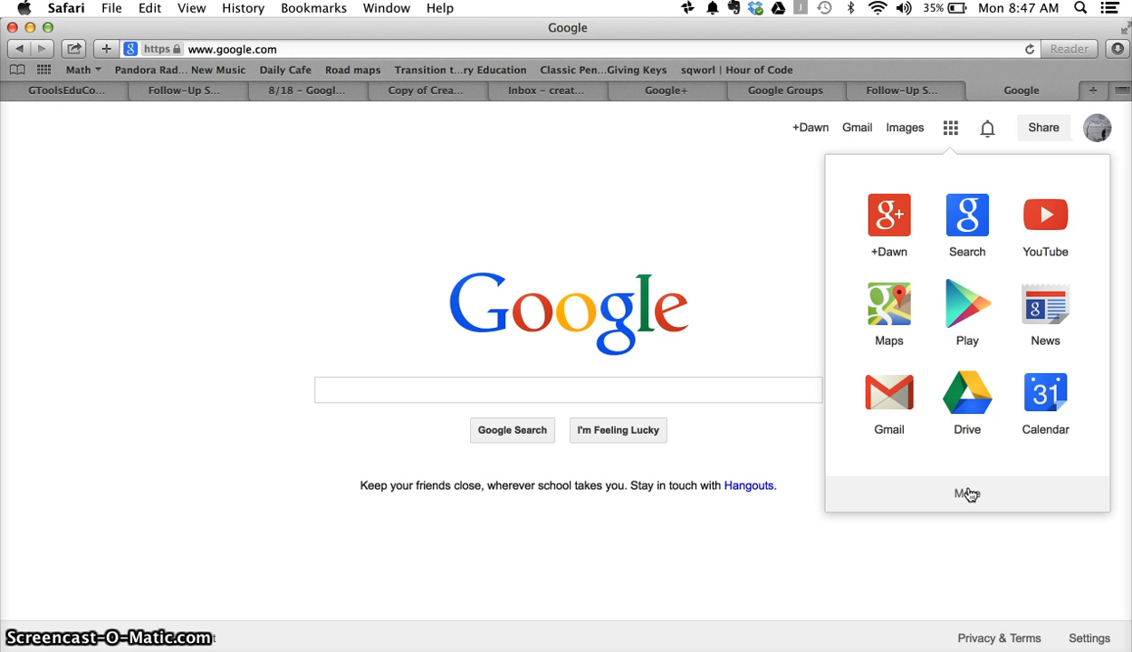
pyautogui.click(815, 190)
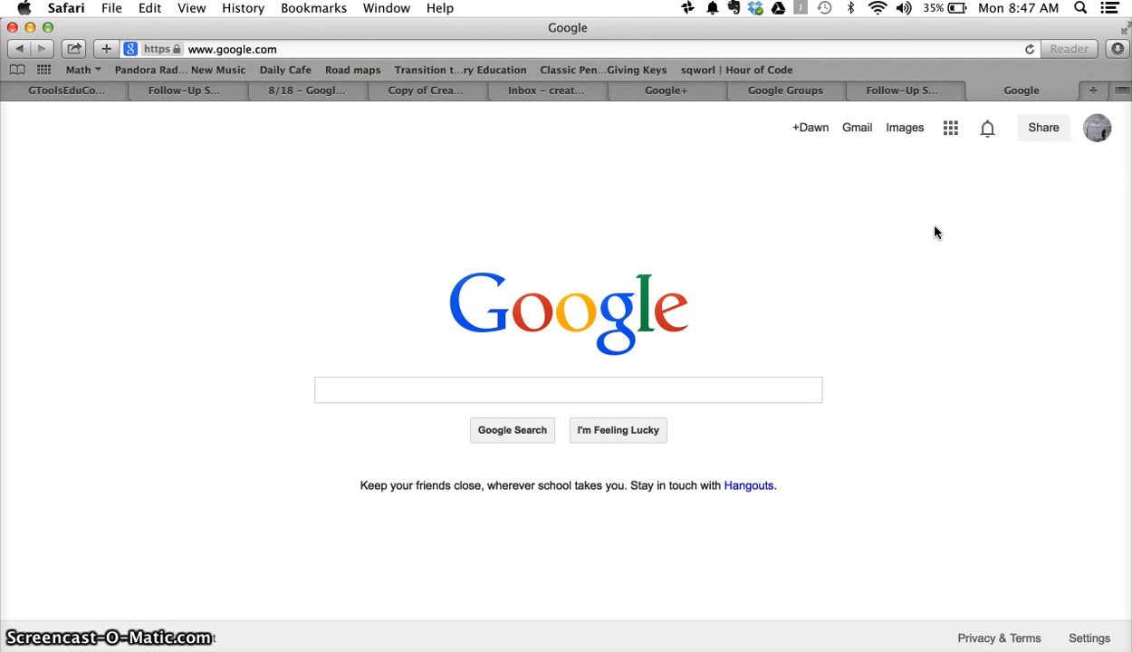
# Step: Add another account, clear the autofilled email and password, and choose Create an account
pyautogui.click(1099, 134)
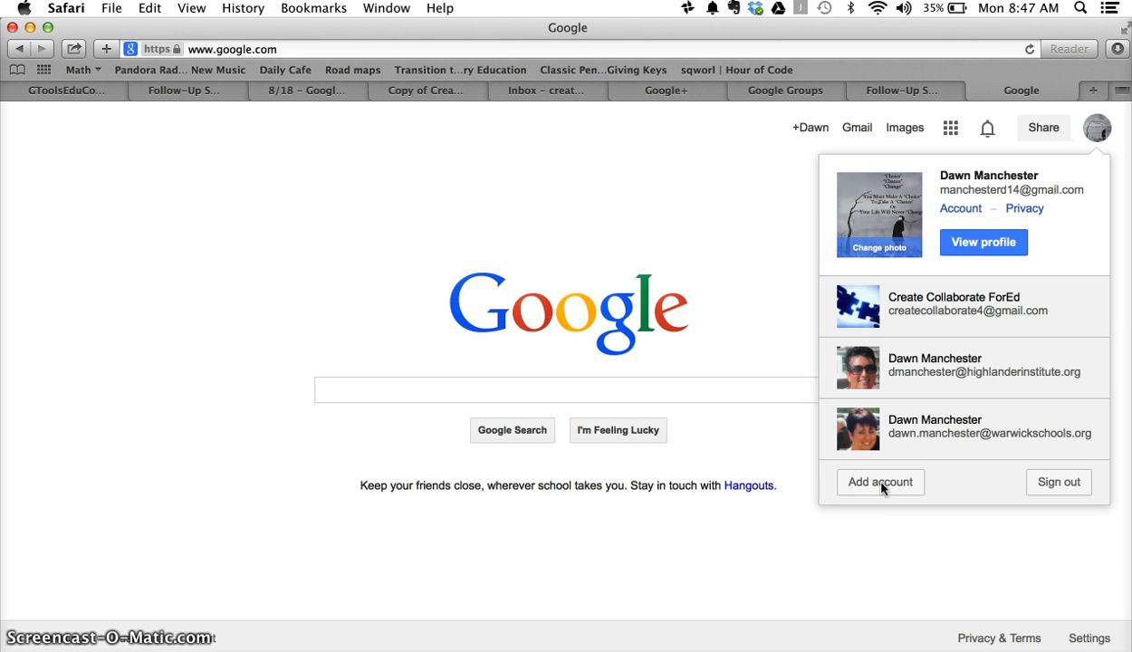
pyautogui.click(883, 485)
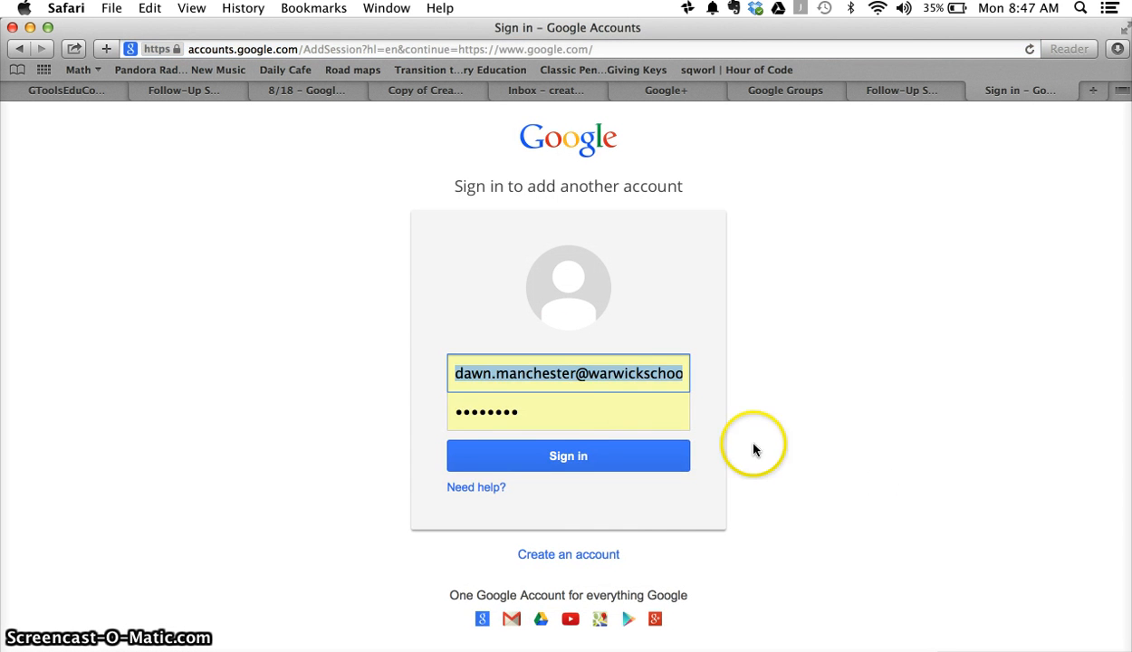
pyautogui.press('BackSpace')
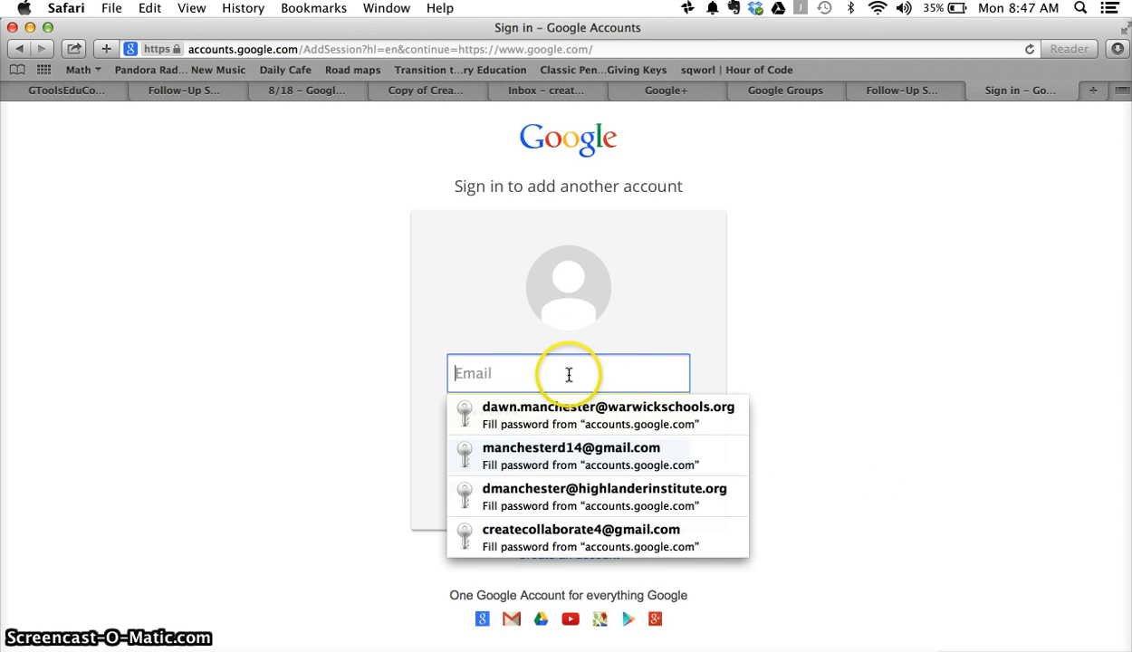
pyautogui.click(702, 365)
pyautogui.click(619, 412)
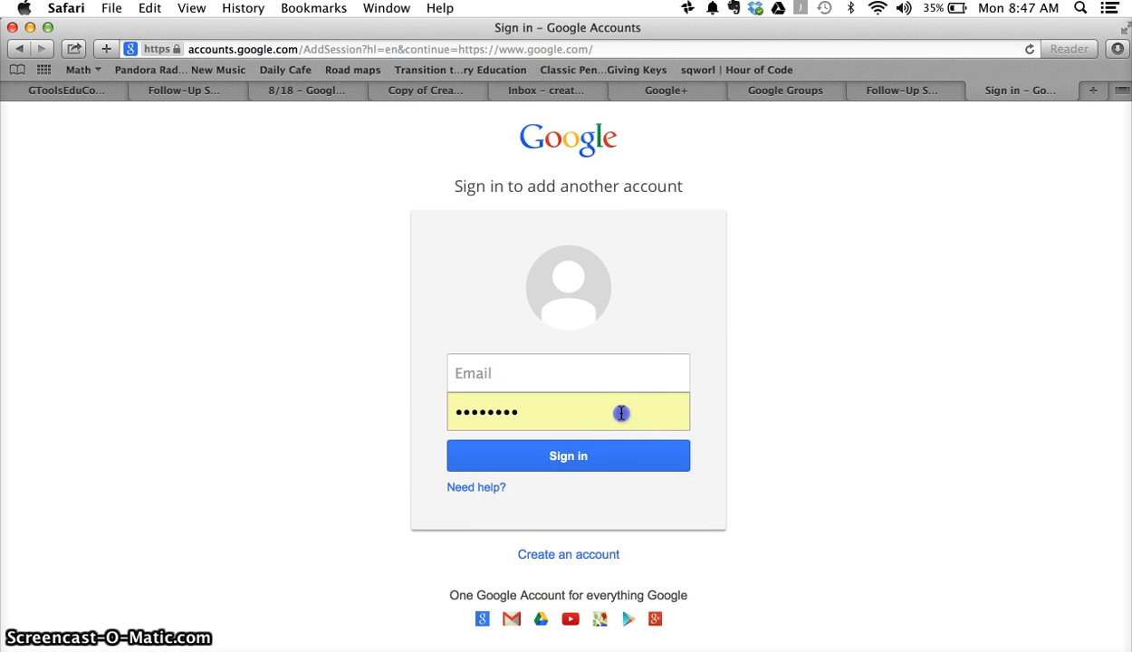
pyautogui.press('BackSpace')
pyautogui.press('BackSpace')
pyautogui.press('BackSpace')
pyautogui.press('BackSpace')
pyautogui.press('BackSpace')
pyautogui.press('BackSpace')
pyautogui.press('BackSpace')
pyautogui.press('BackSpace')
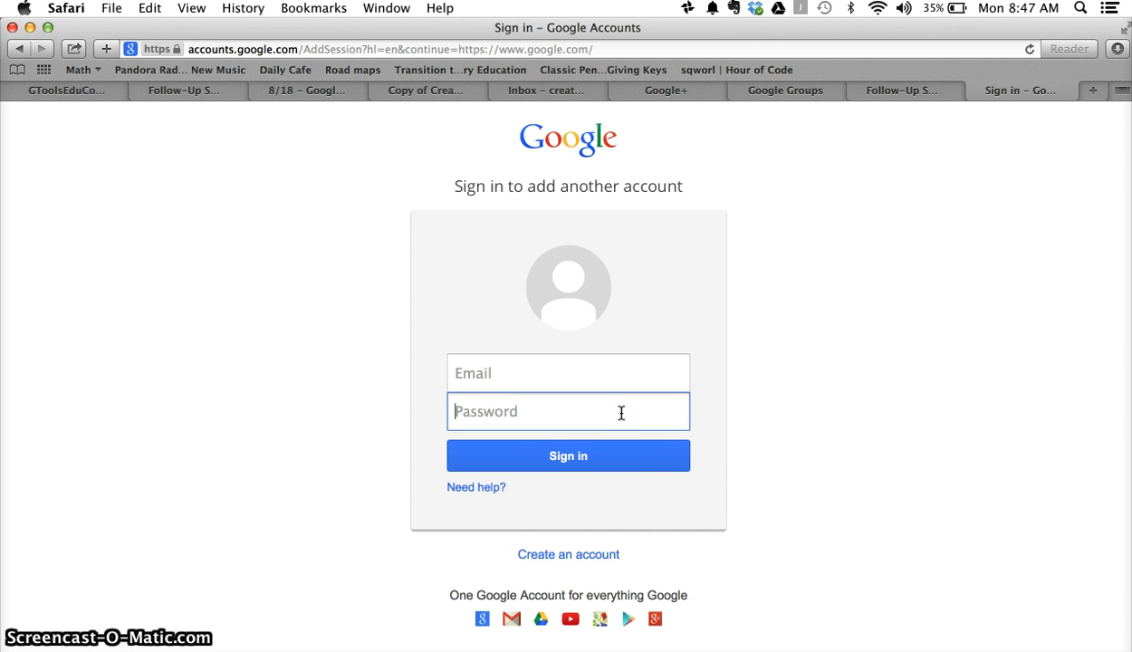
pyautogui.click(554, 373)
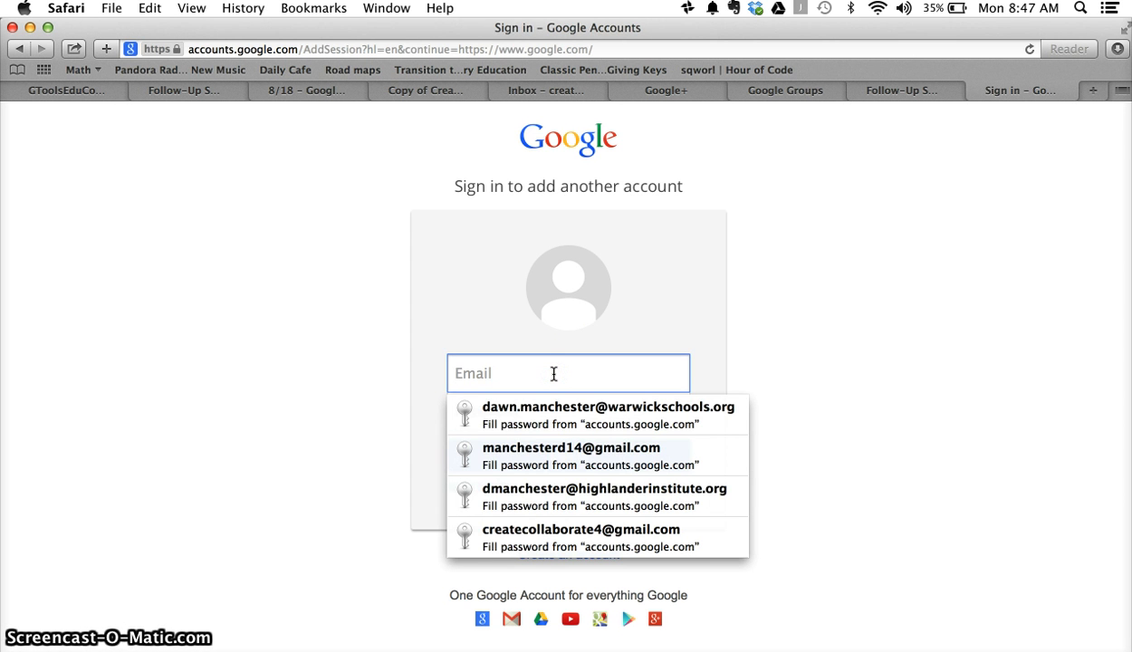
pyautogui.click(652, 282)
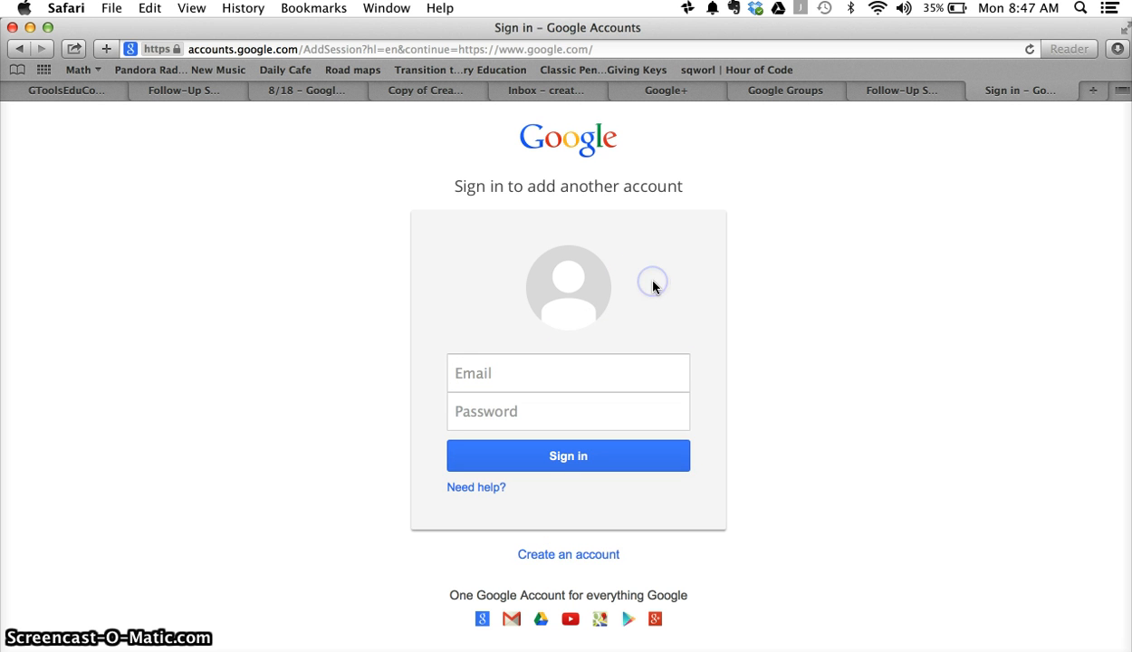
pyautogui.click(563, 556)
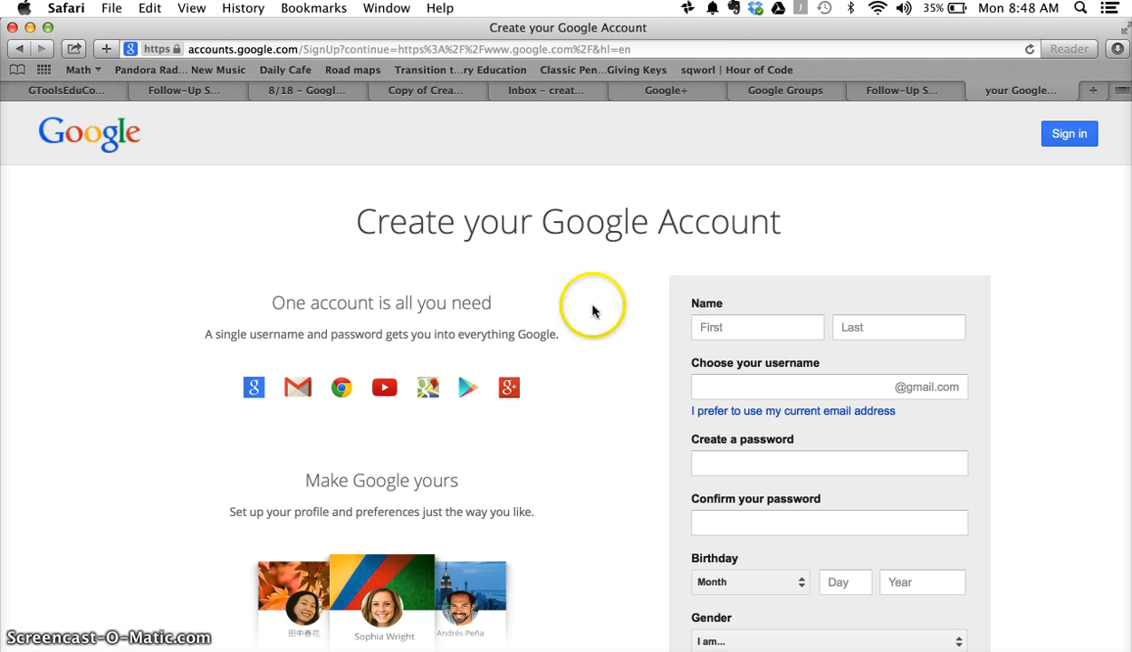
# Step: Enter first name Create and last name Collaborate
pyautogui.click(729, 329)
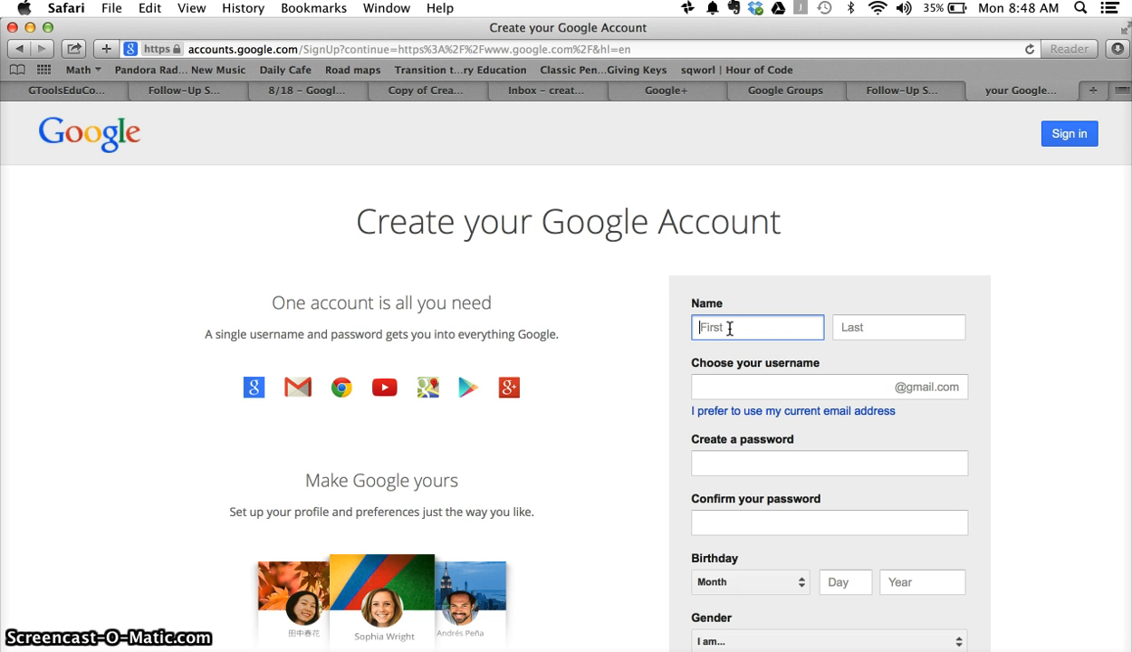
pyautogui.write('Create')
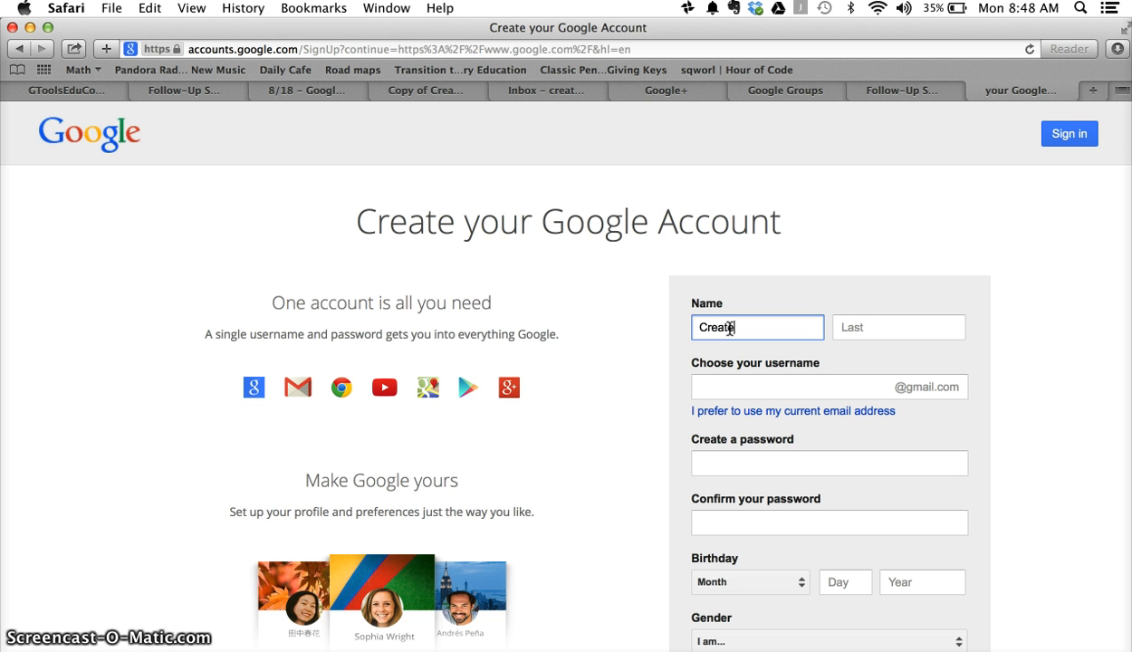
pyautogui.press('Tab')
pyautogui.write('Collabor')
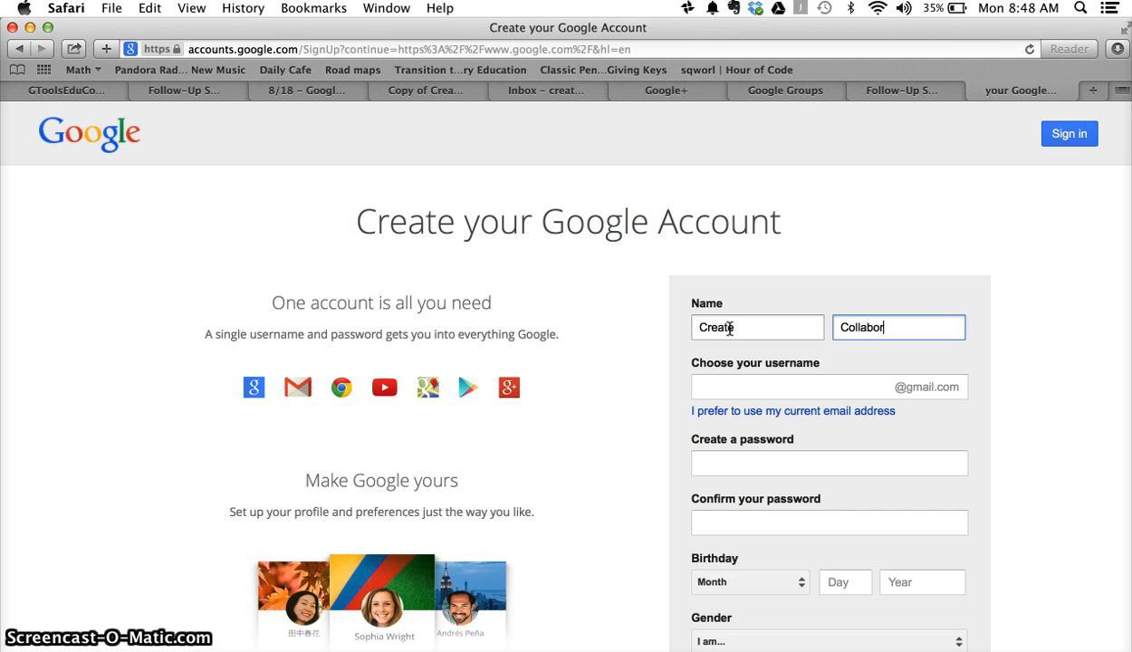
# Step: Enter a username, replacing the first one after it is reported as taken
pyautogui.click(737, 385)
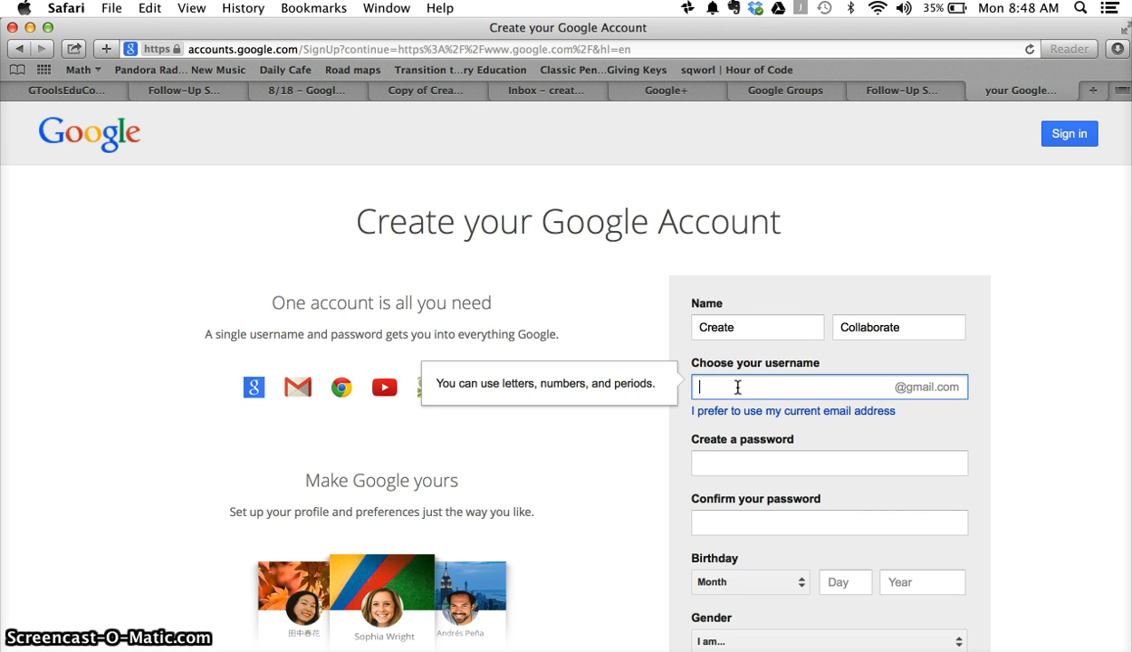
pyautogui.click(740, 387)
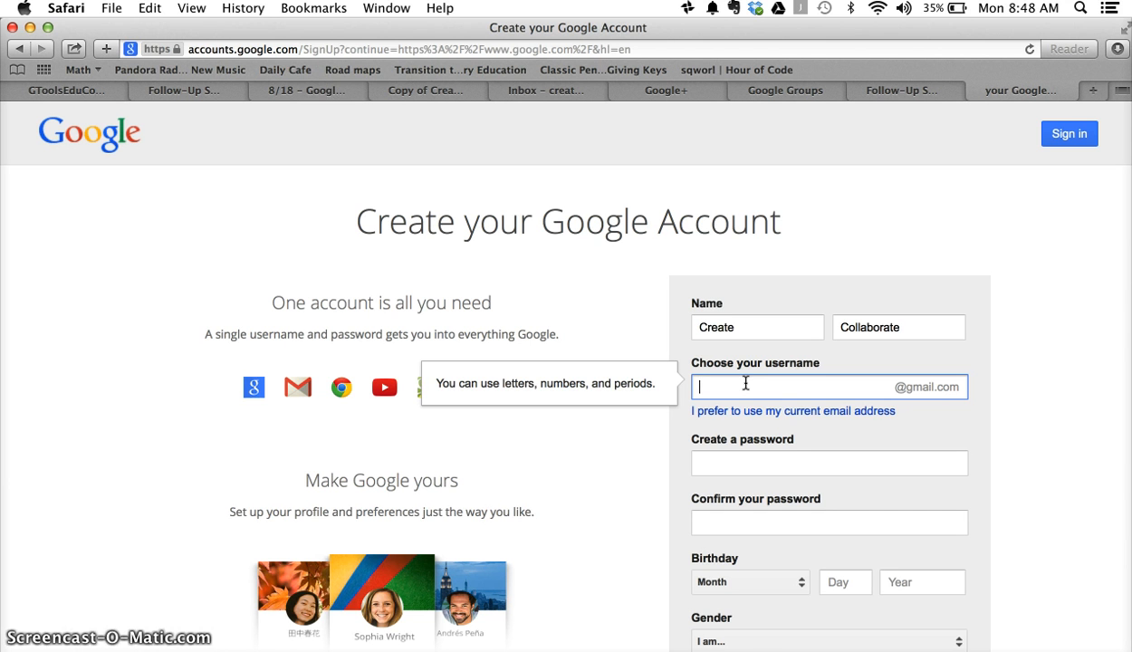
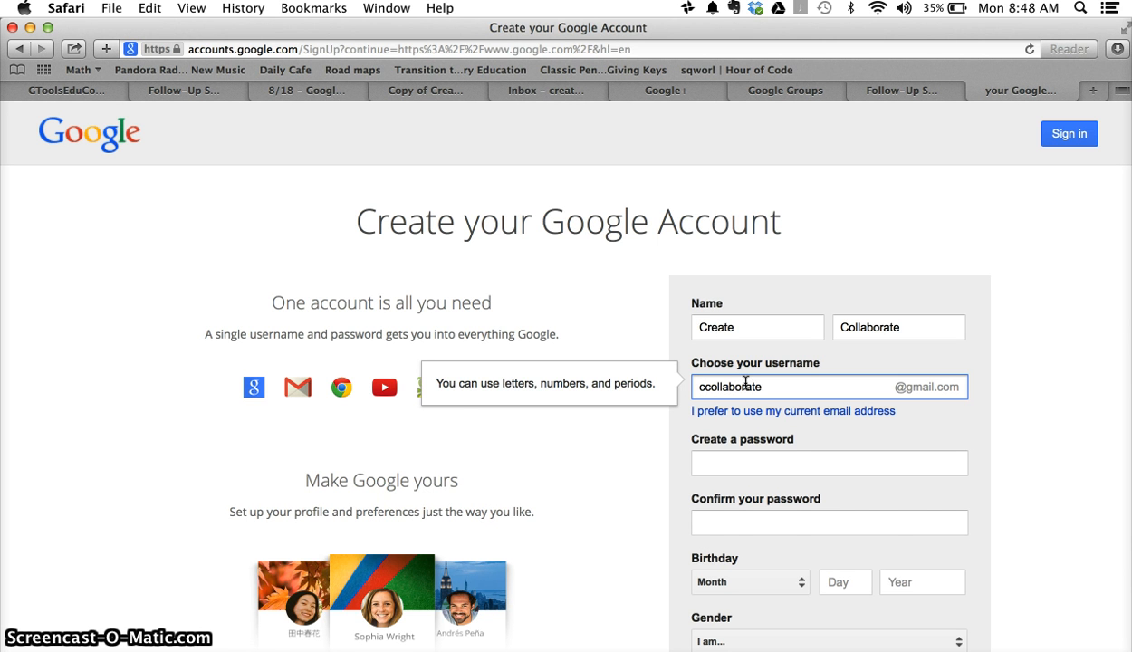
pyautogui.click(741, 462)
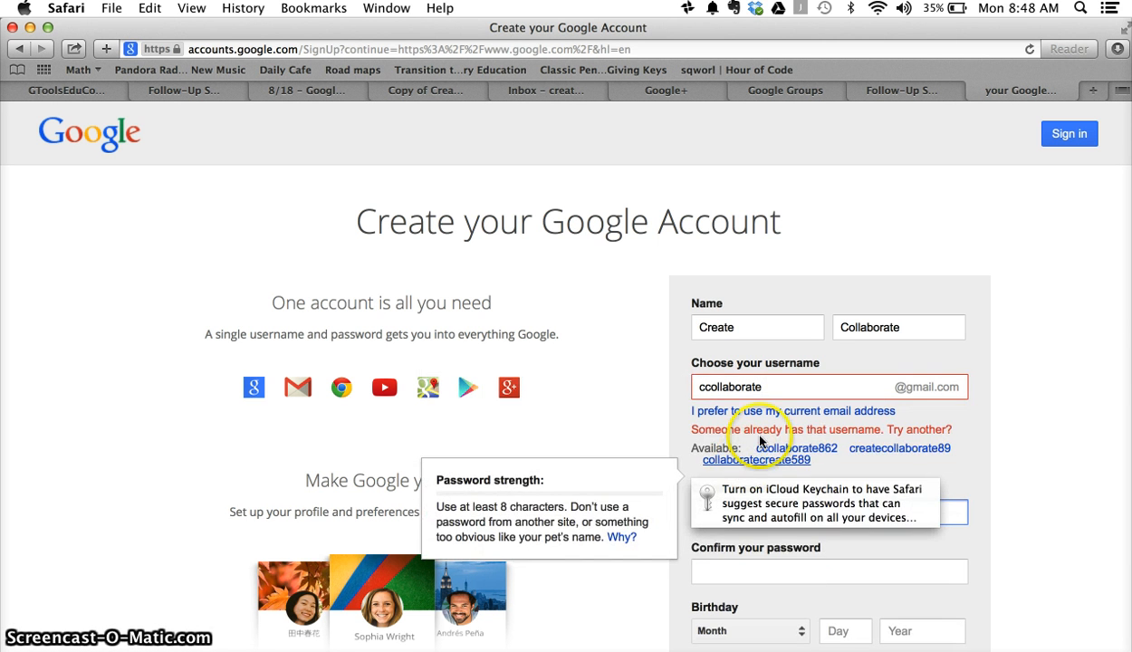
pyautogui.click(761, 386)
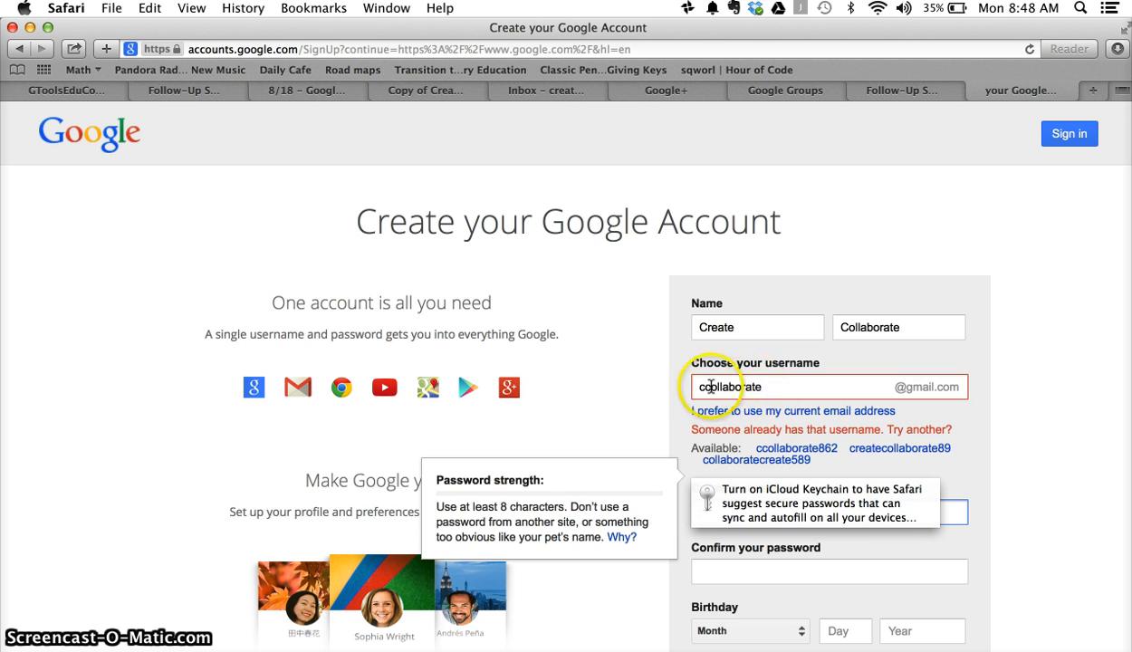
pyautogui.press('BackSpace')
pyautogui.press('BackSpace')
pyautogui.press('BackSpace')
pyautogui.press('BackSpace')
pyautogui.press('BackSpace')
pyautogui.press('BackSpace')
pyautogui.press('BackSpace')
pyautogui.press('BackSpace')
pyautogui.press('BackSpace')
pyautogui.press('BackSpace')
pyautogui.press('BackSpace')
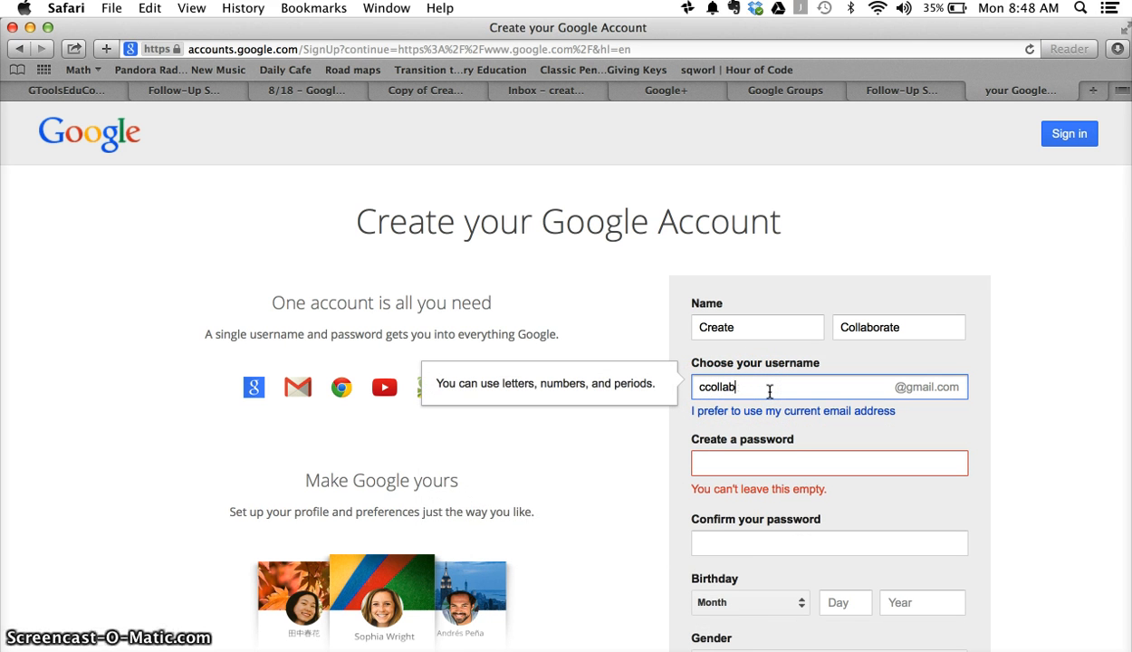
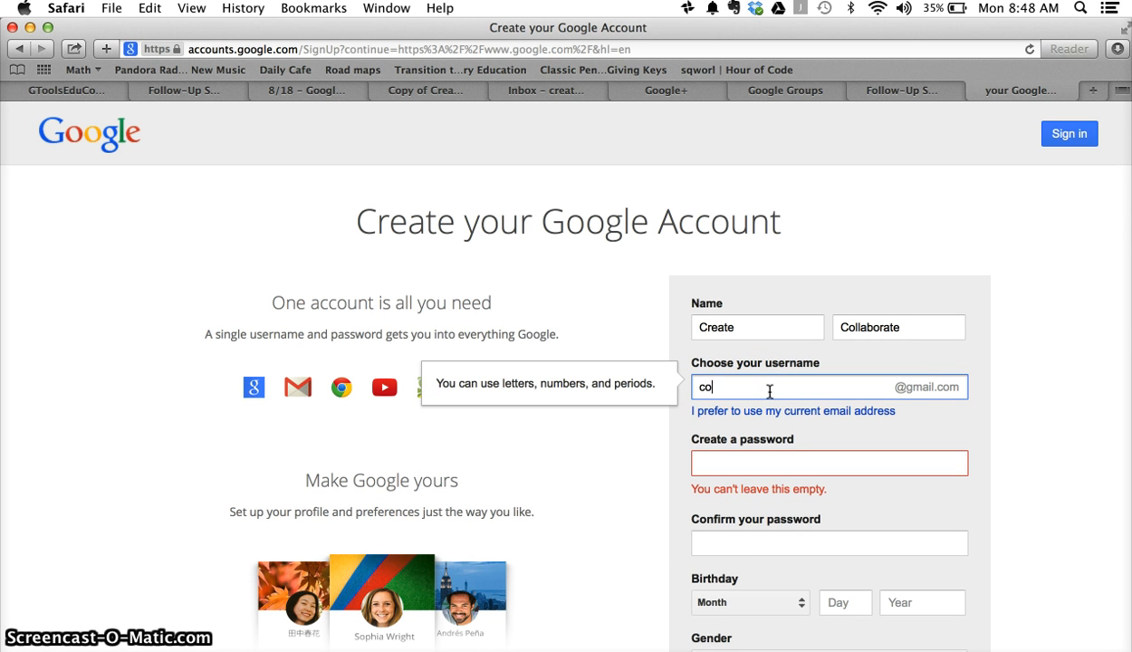
# Step: Enter a password rated Strong and retype it in the confirmation field
pyautogui.click(755, 466)
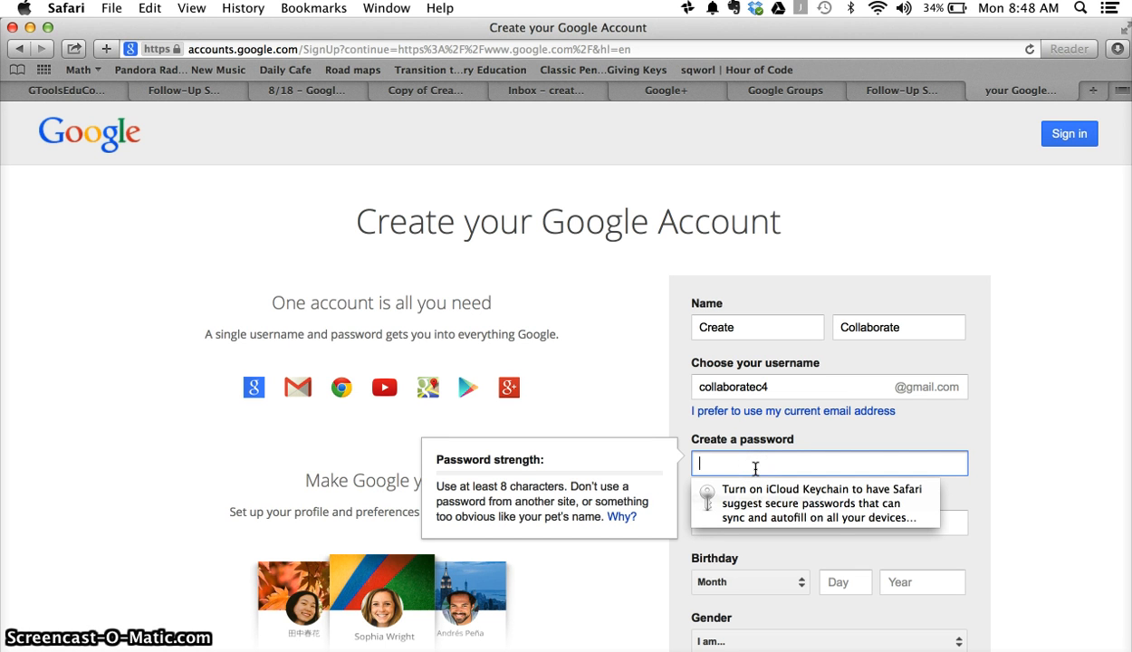
pyautogui.write('•••')
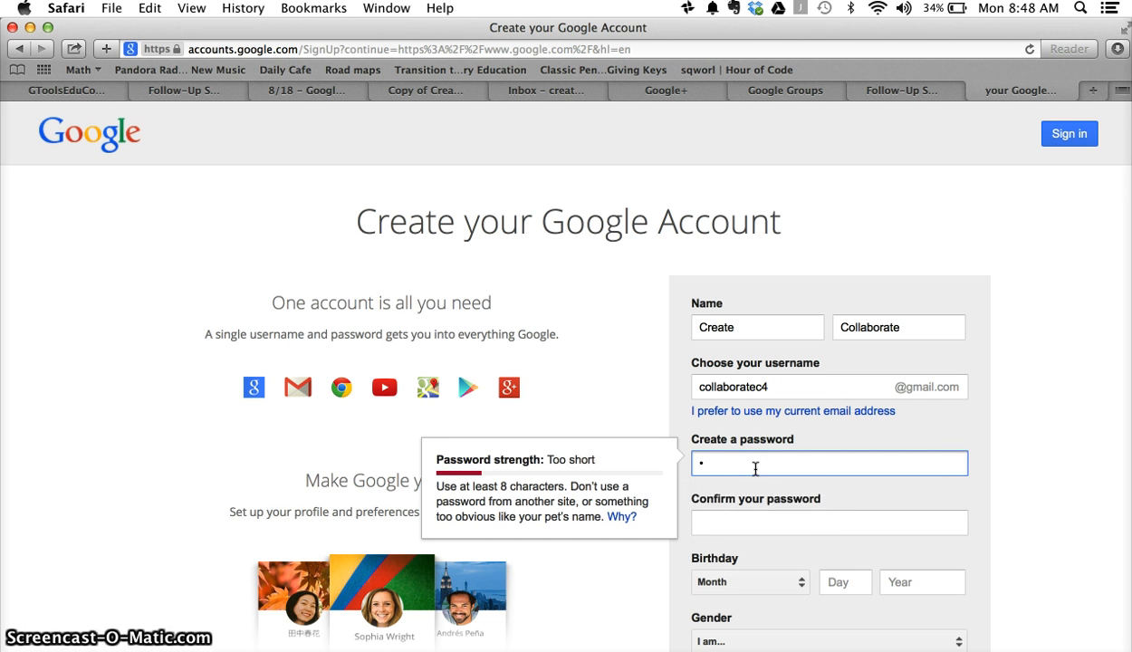
pyautogui.write('••••')
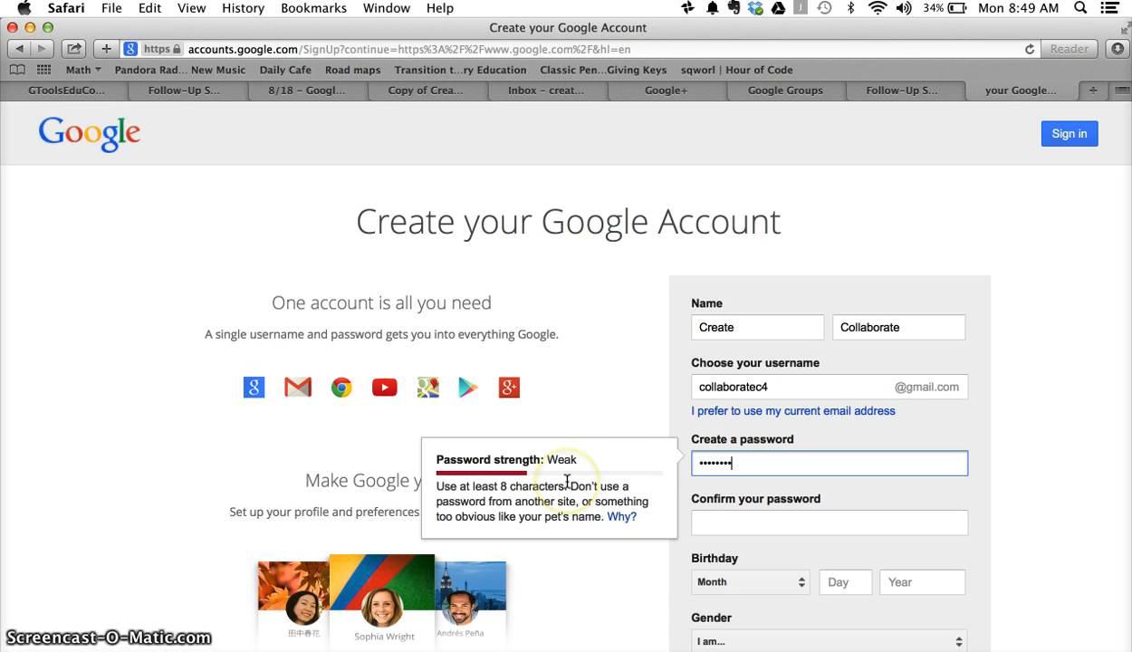
pyautogui.press('BackSpace')
pyautogui.press('BackSpace')
pyautogui.press('BackSpace')
pyautogui.press('BackSpace')
pyautogui.press('BackSpace')
pyautogui.press('BackSpace')
pyautogui.press('BackSpace')
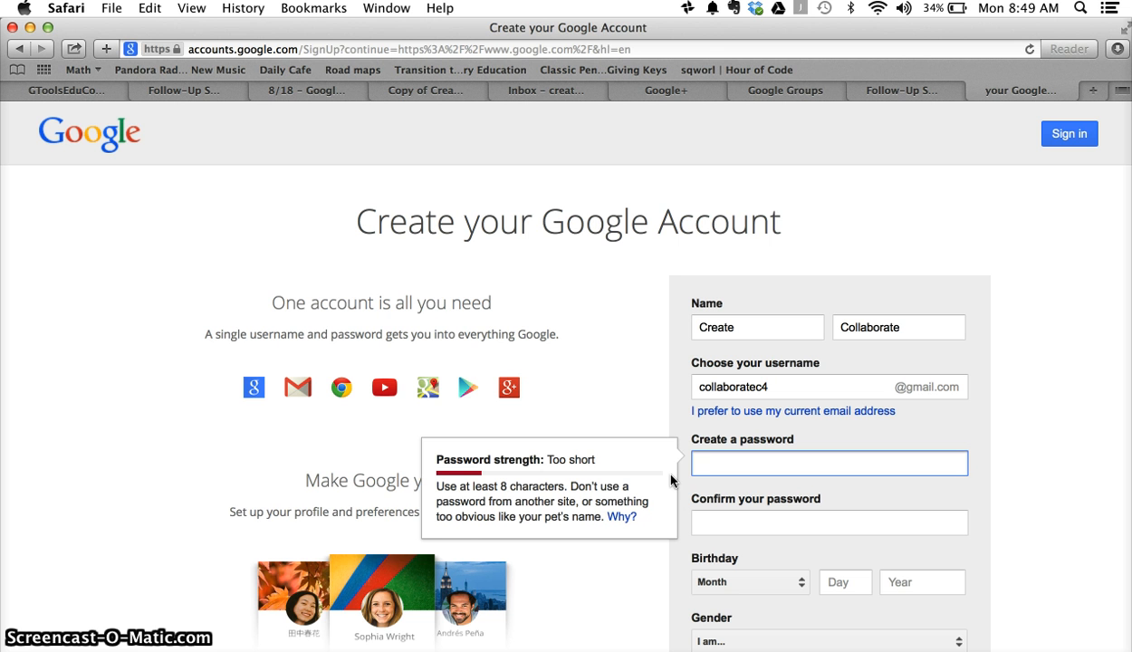
pyautogui.write('•••')
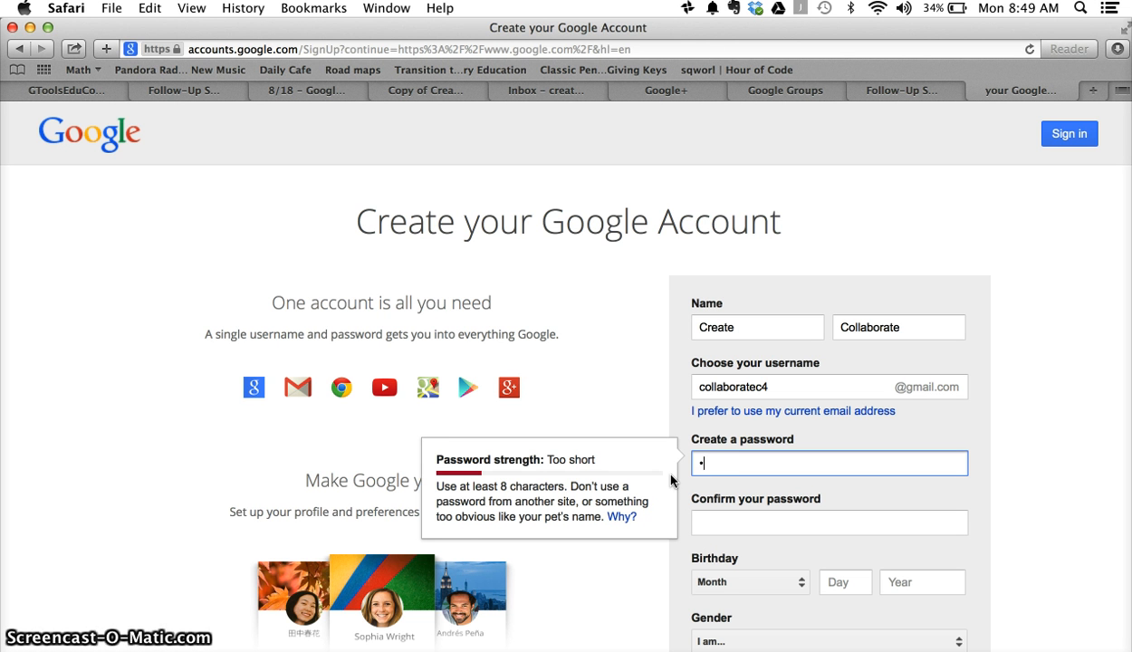
pyautogui.write('••••')
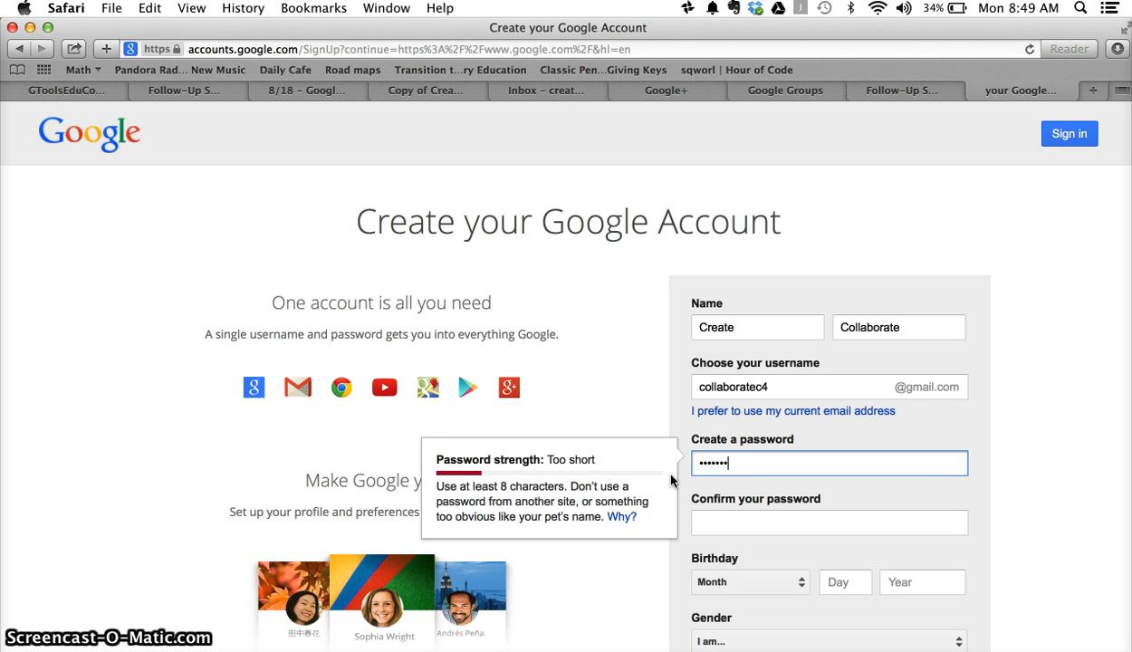
pyautogui.write('•')
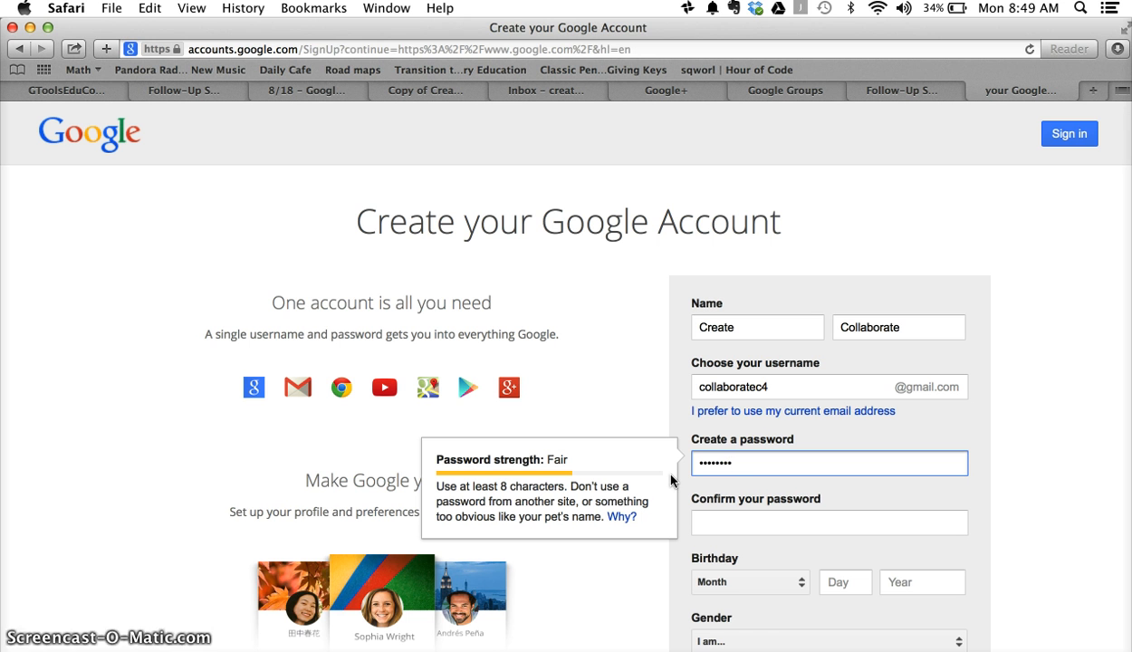
pyautogui.press('BackSpace')
pyautogui.press('BackSpace')
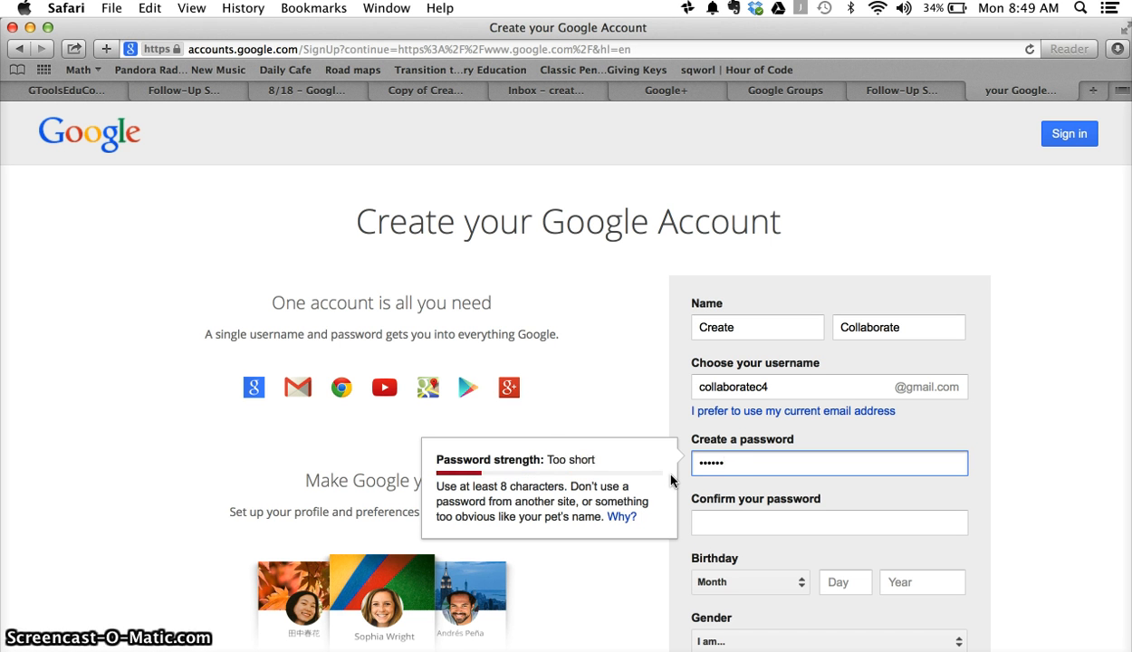
pyautogui.write('•••')
pyautogui.click(694, 523)
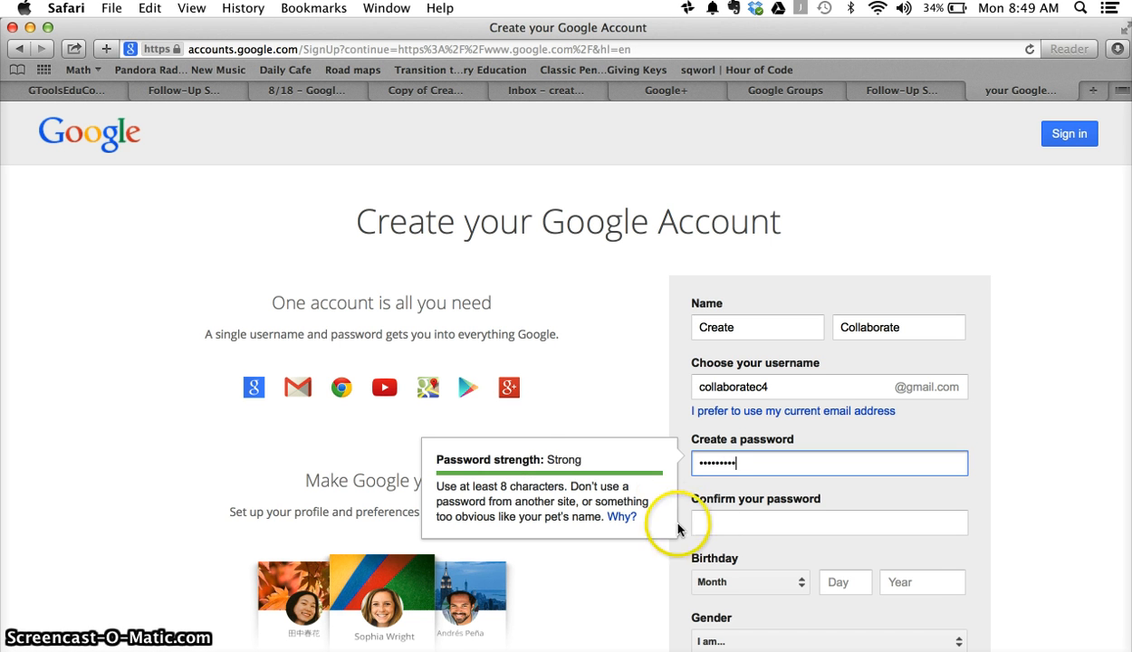
pyautogui.write('••')
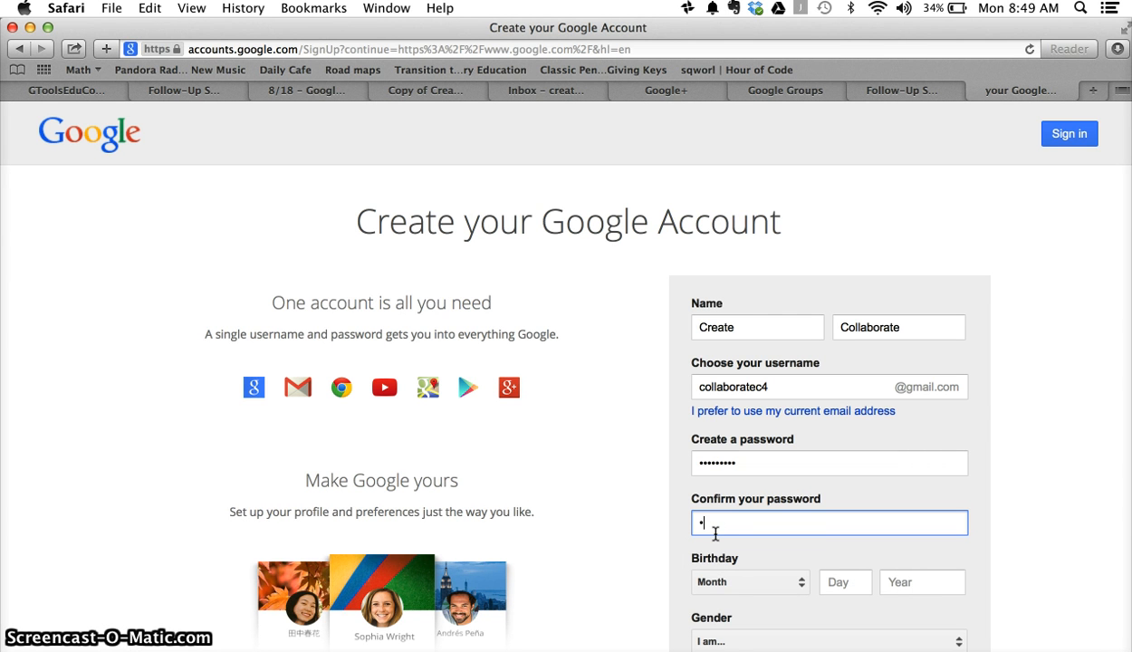
pyautogui.write('***')
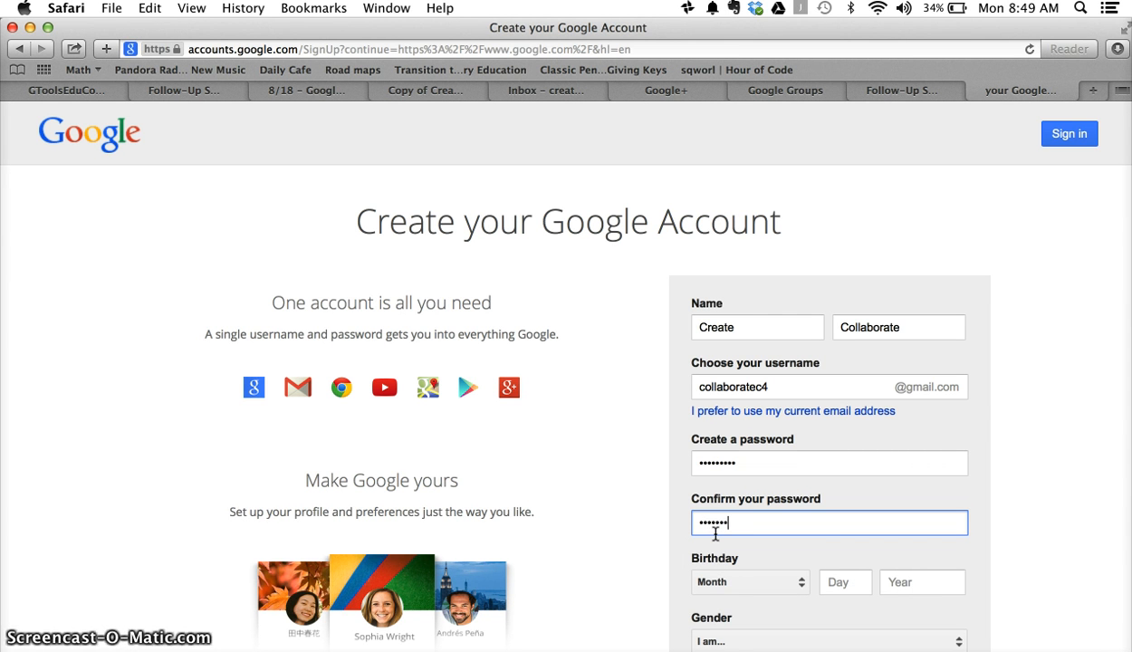
pyautogui.click(751, 577)
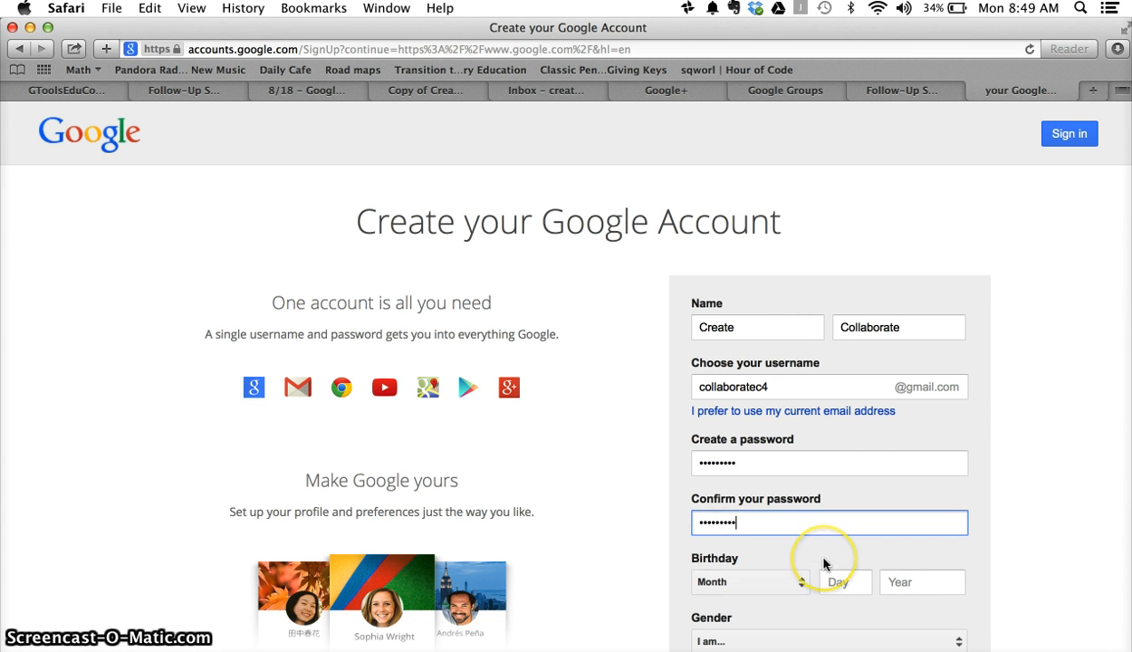
pyautogui.scroll(-3, 815, 562)
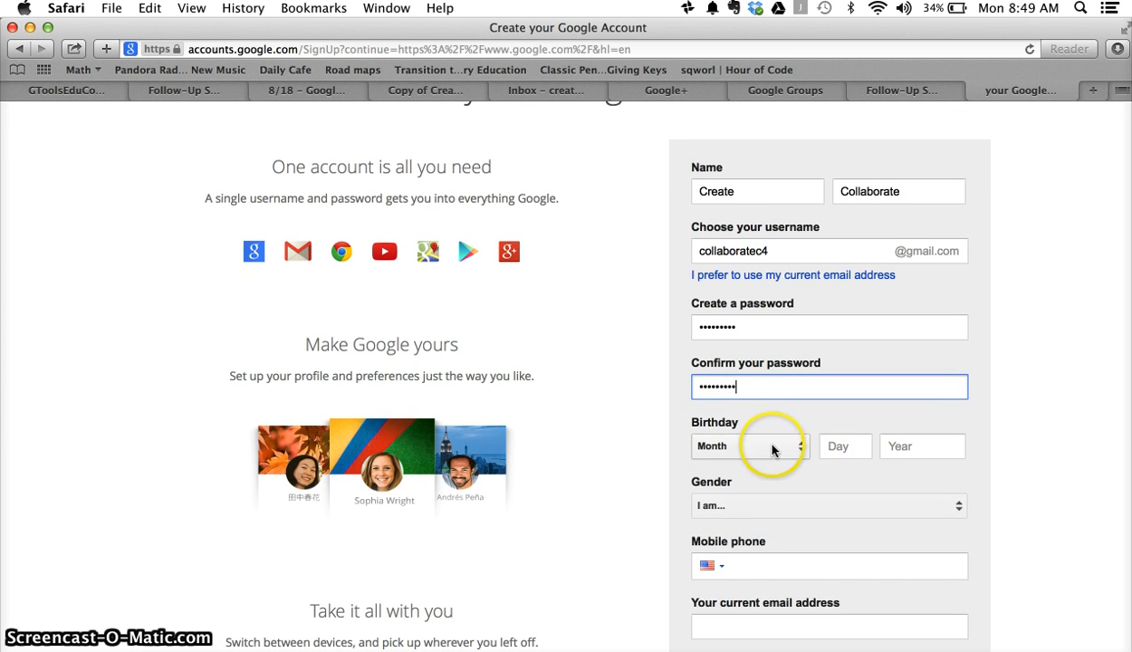
# Step: Set the birthday to February 14, 1972 and the gender to Female
pyautogui.click(770, 465)
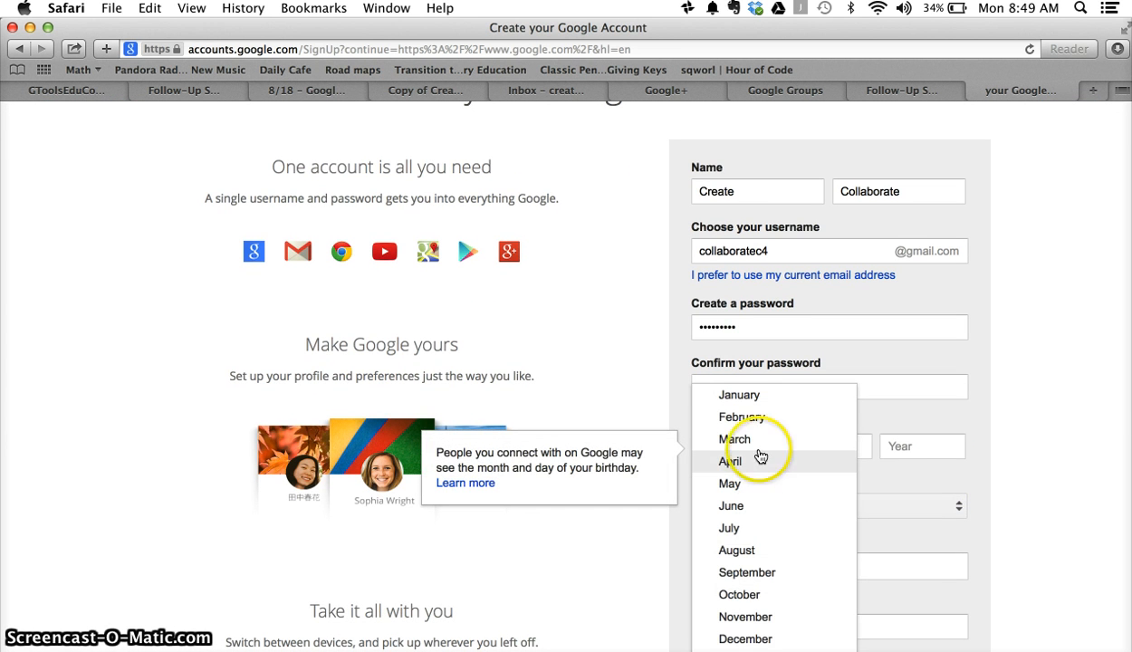
pyautogui.click(759, 419)
pyautogui.click(840, 453)
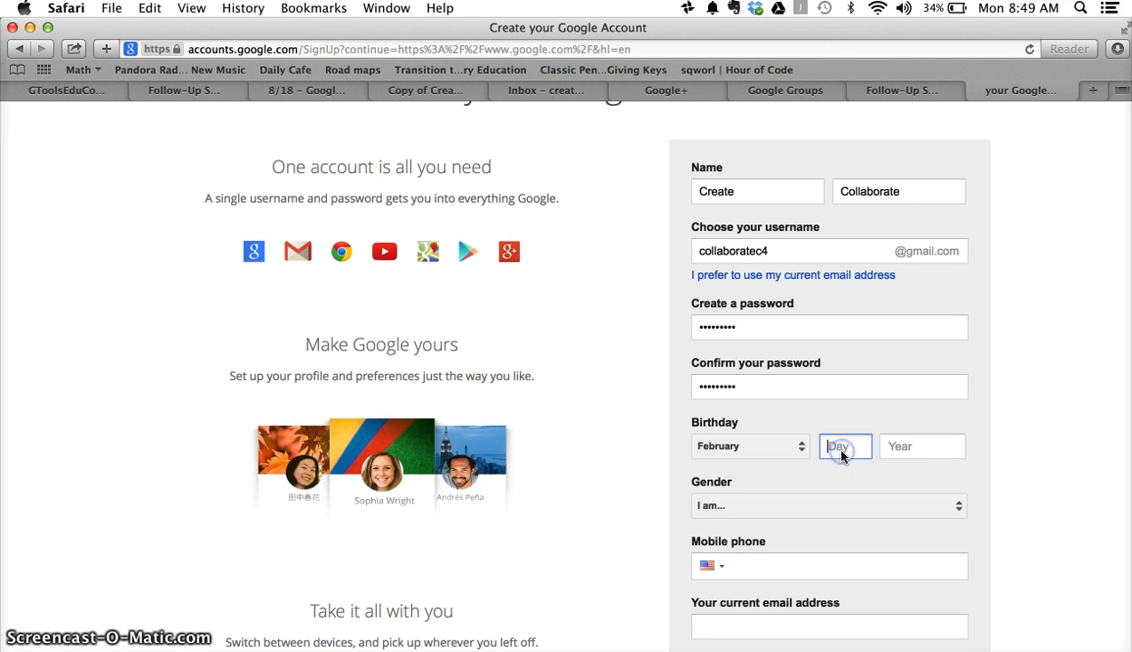
pyautogui.write('14')
pyautogui.click(941, 445)
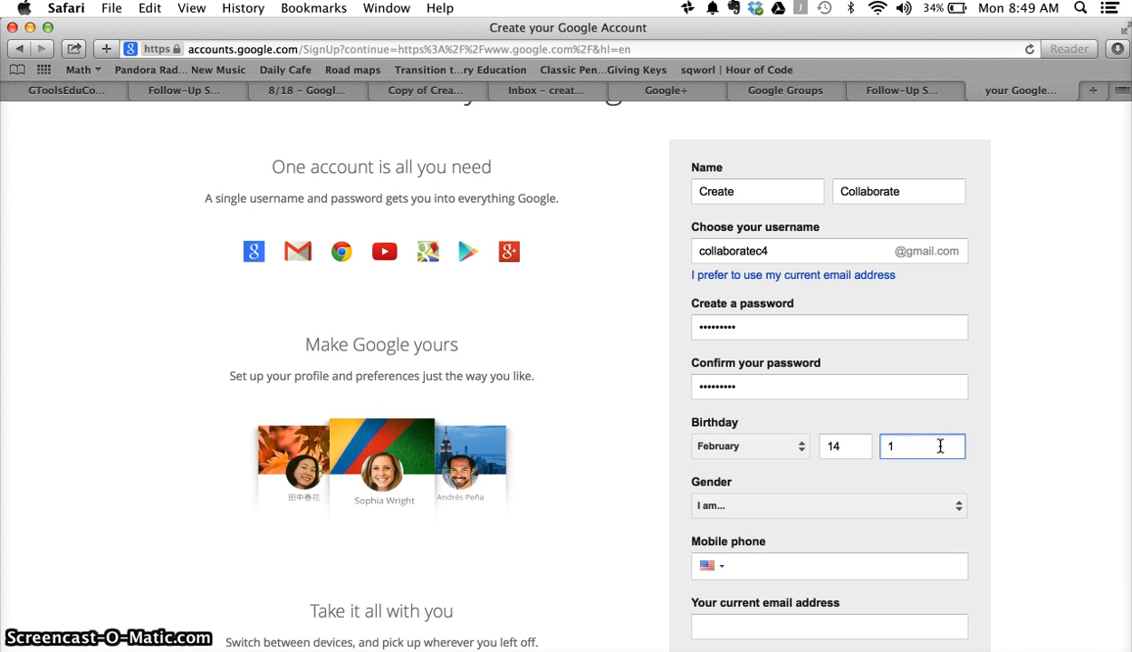
pyautogui.write('1972')
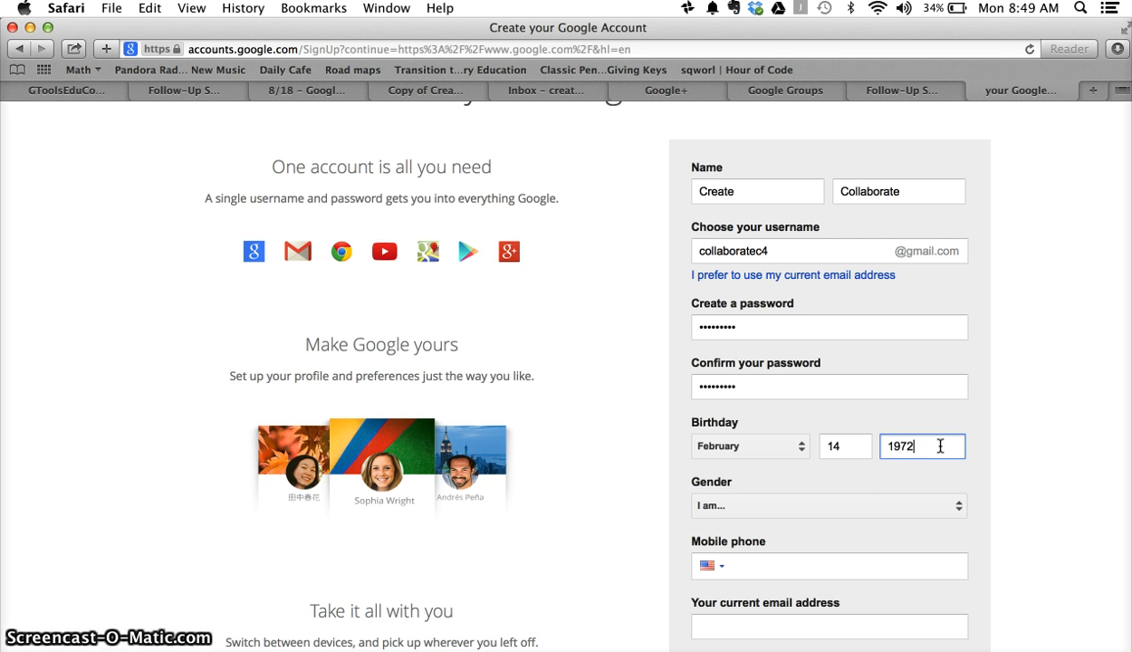
pyautogui.click(878, 505)
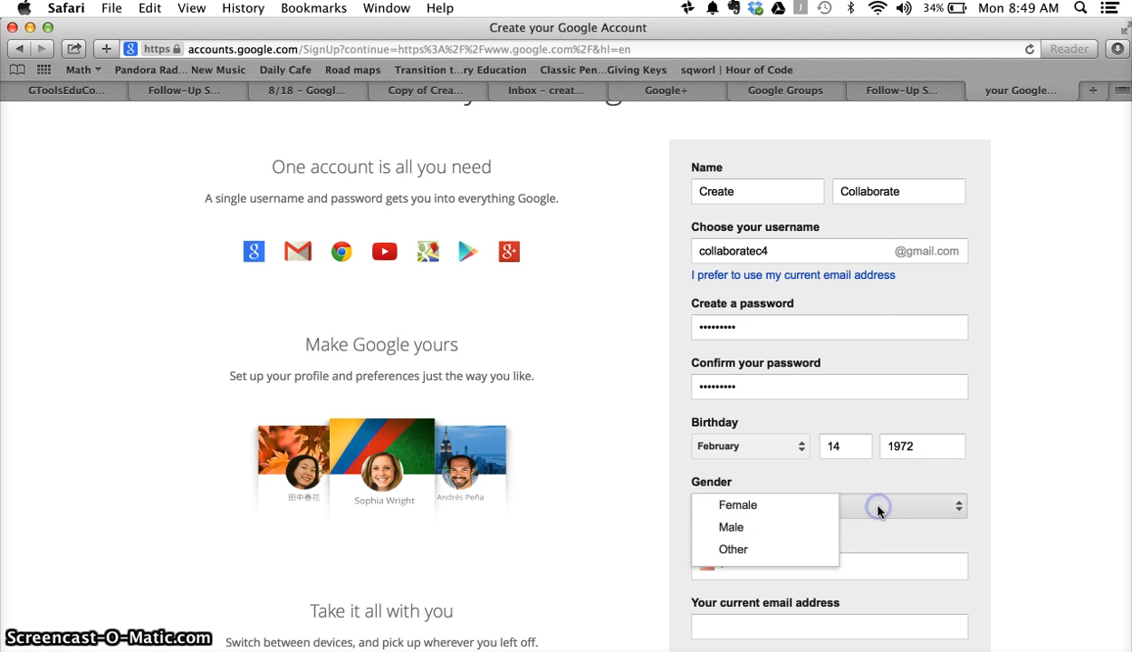
pyautogui.click(812, 507)
# Step: Fill in the mobile phone number and the current email address
pyautogui.scroll(-5, 824, 531)
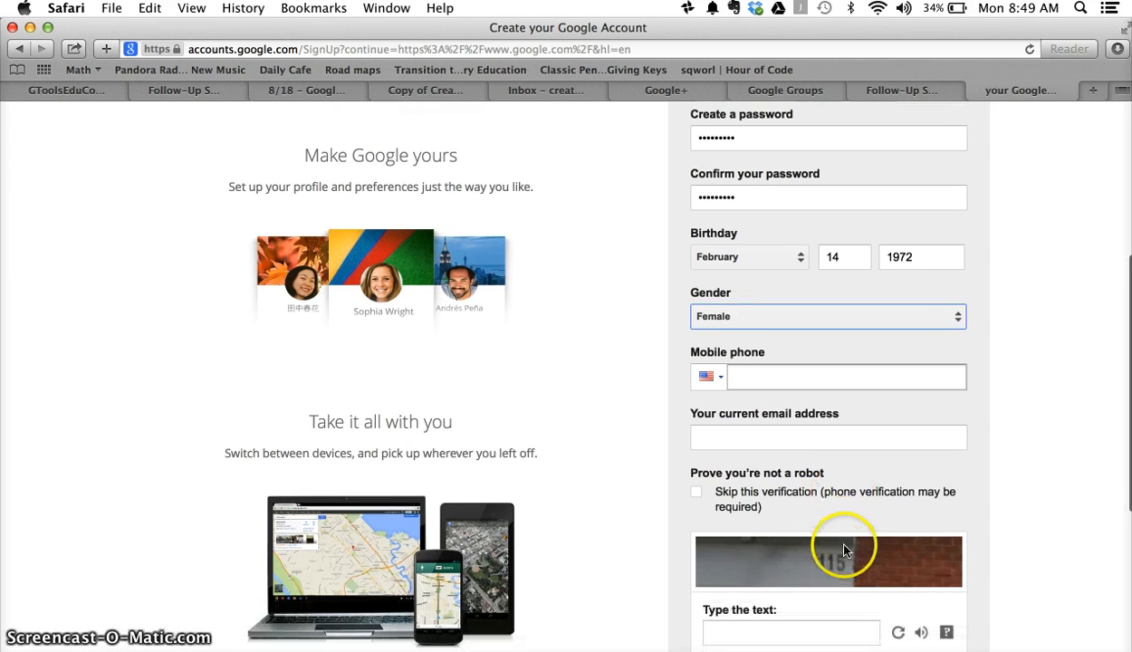
pyautogui.click(793, 374)
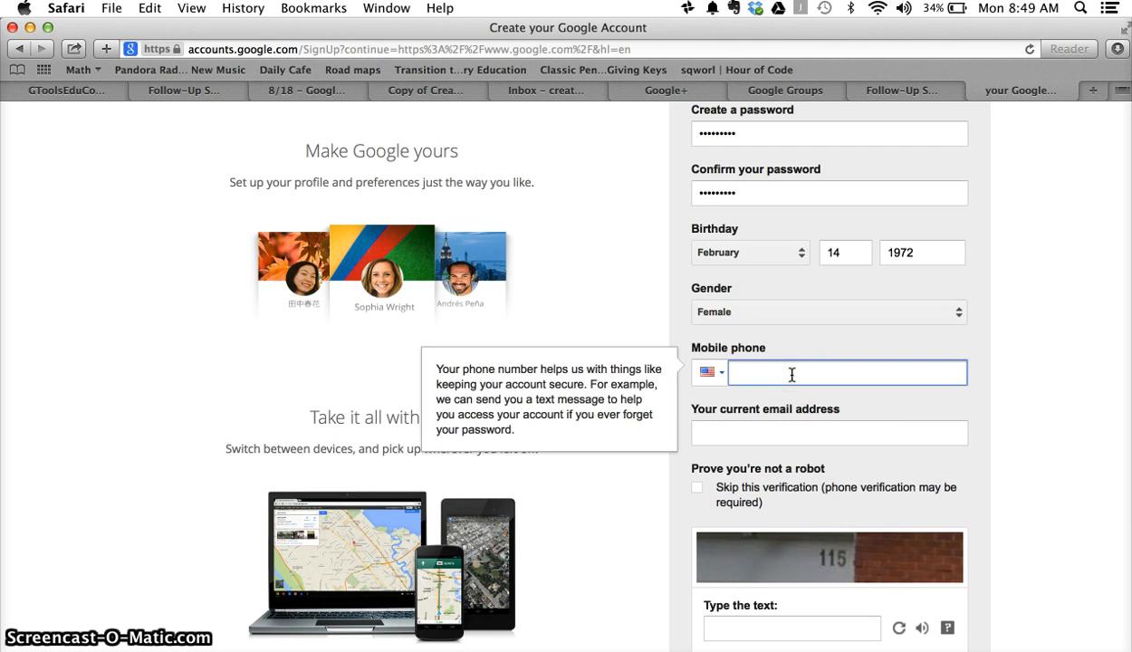
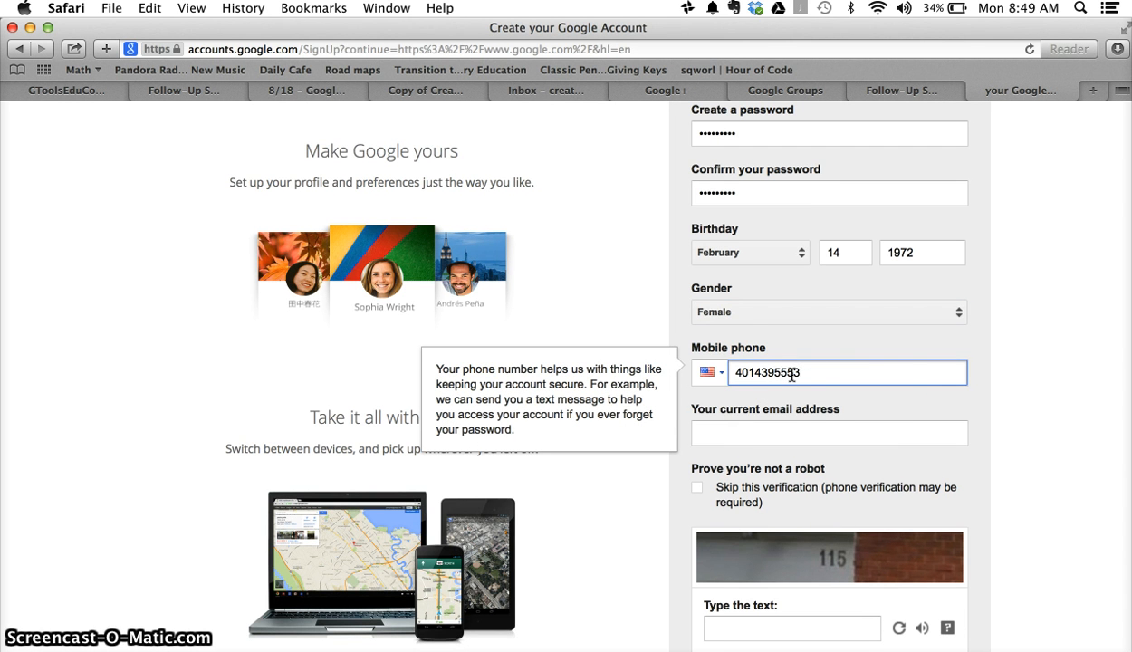
pyautogui.click(892, 405)
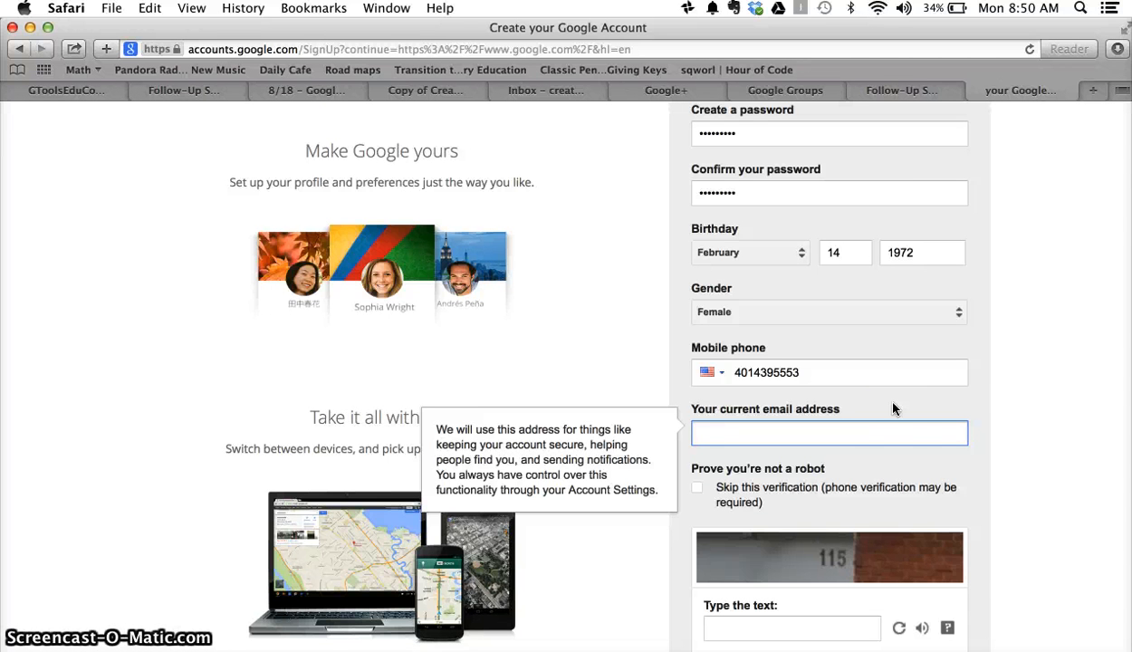
pyautogui.click(893, 422)
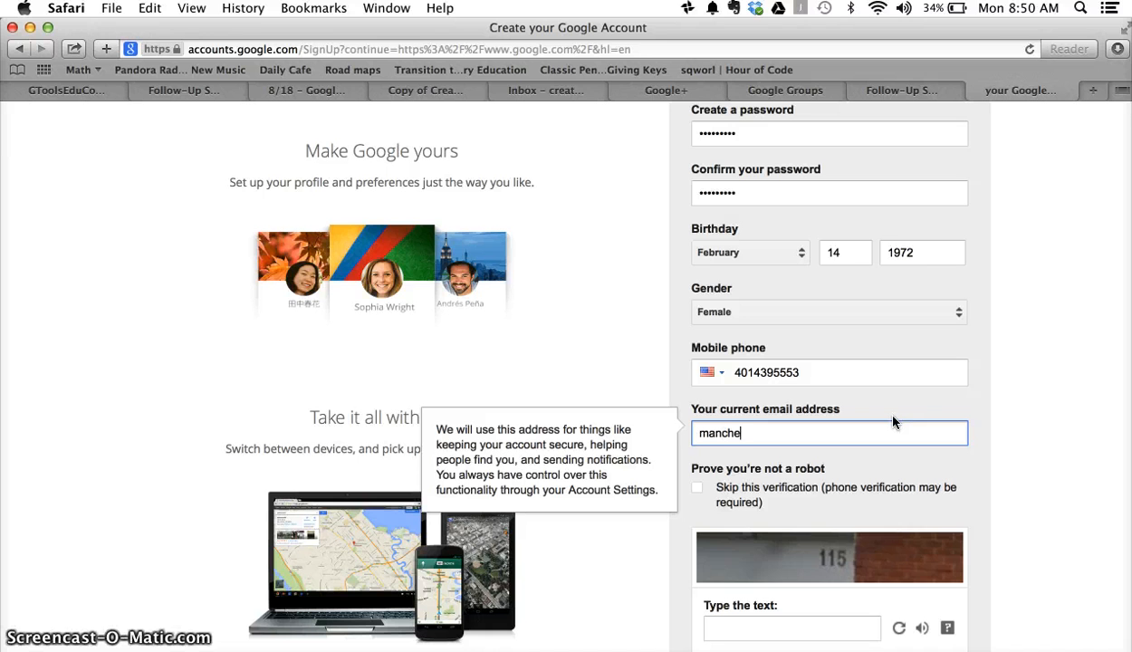
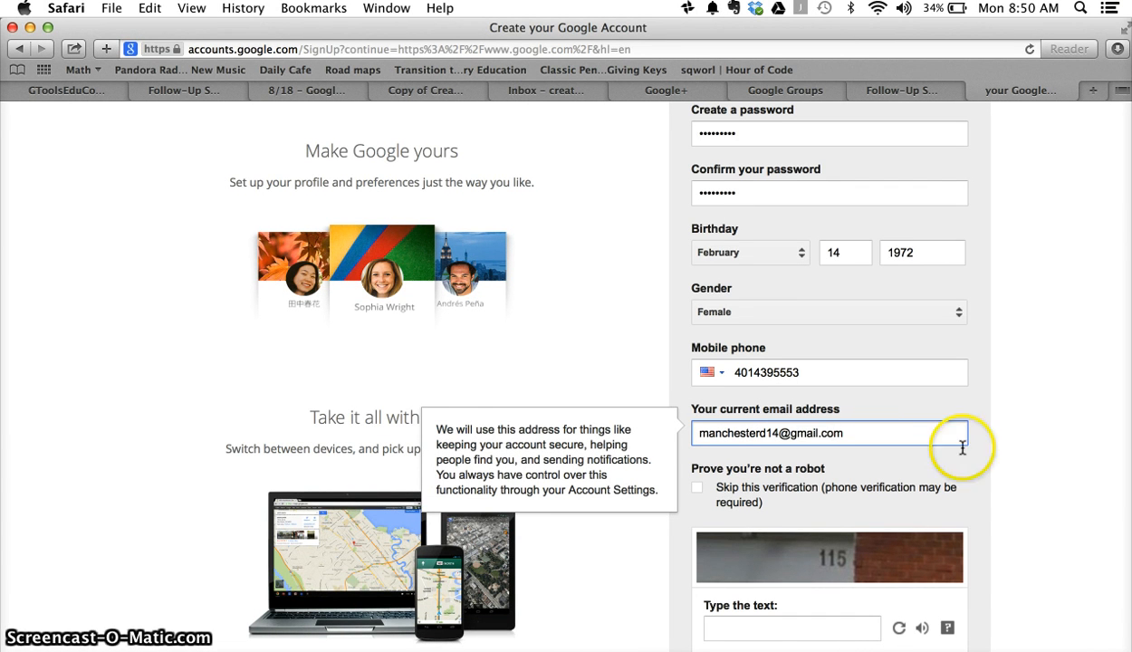
# Step: Answer the robot check with 115, accept the Terms, and submit the form
pyautogui.scroll(-5, 966, 476)
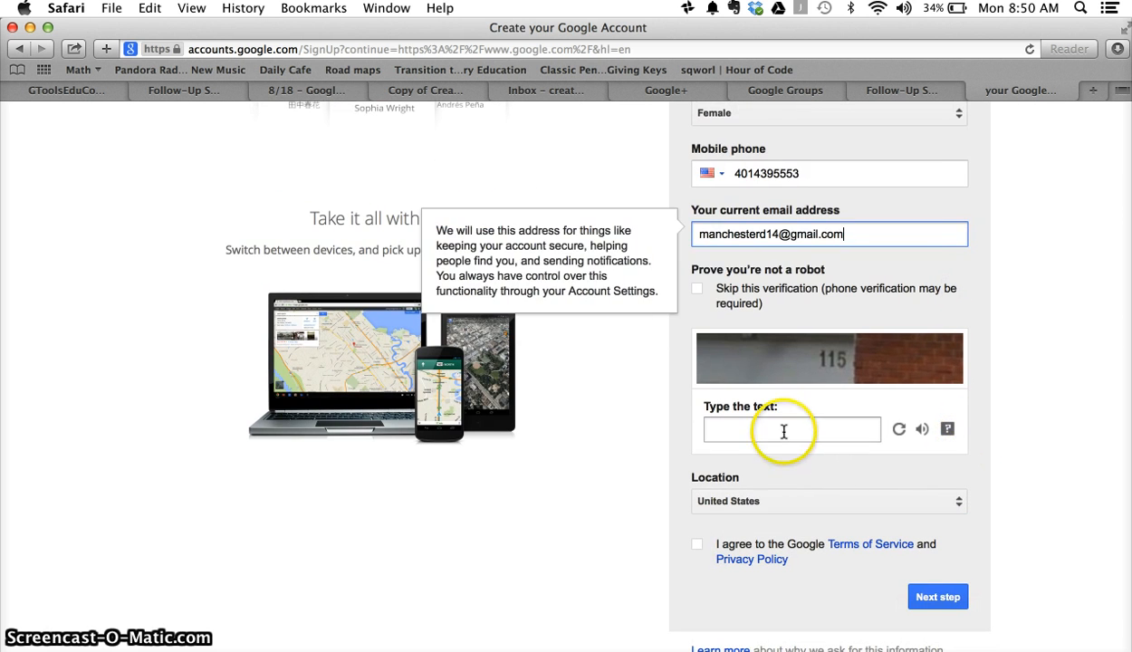
pyautogui.click(785, 432)
pyautogui.write('115')
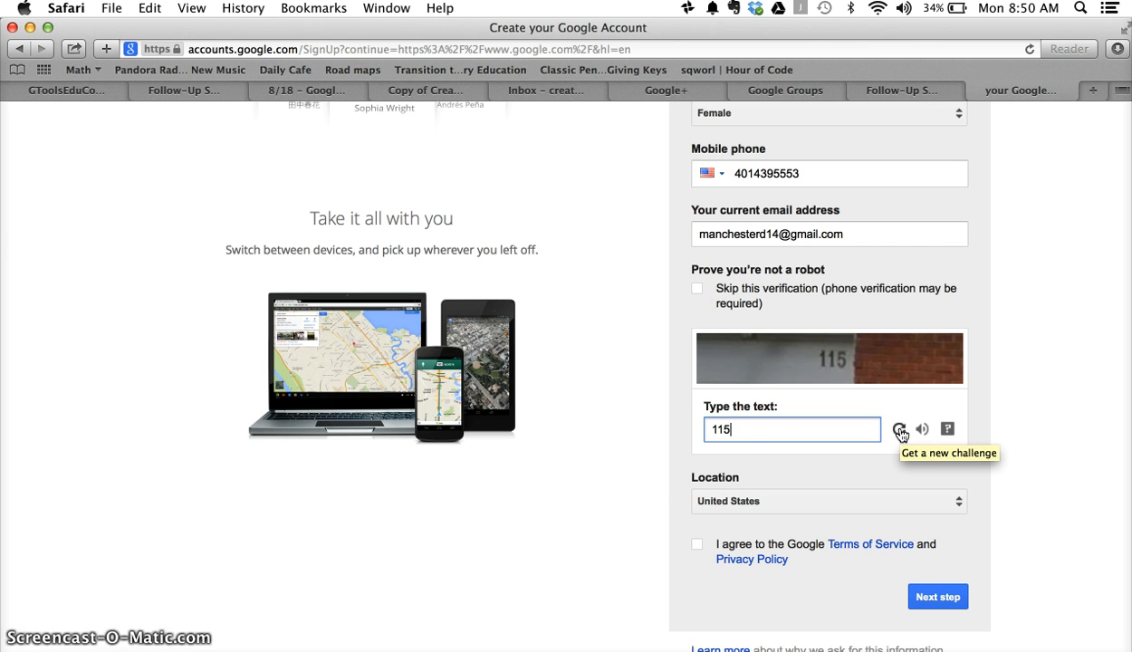
pyautogui.click(697, 544)
pyautogui.click(915, 599)
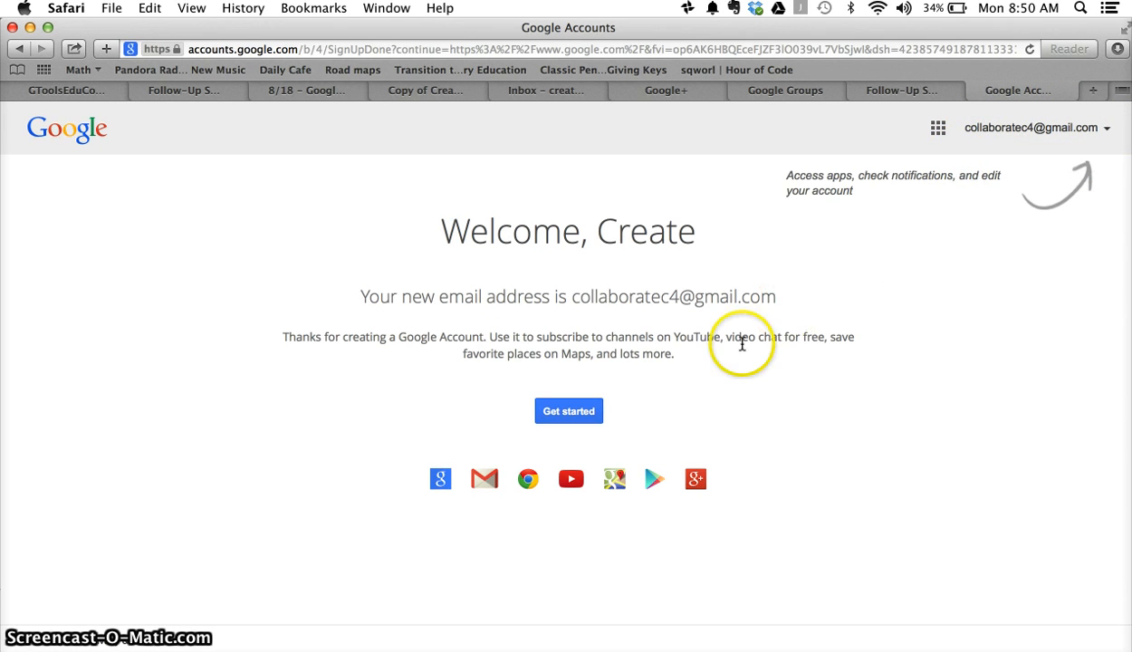
# Step: Get started with the new account and launch +You from the Google apps grid
pyautogui.click(584, 412)
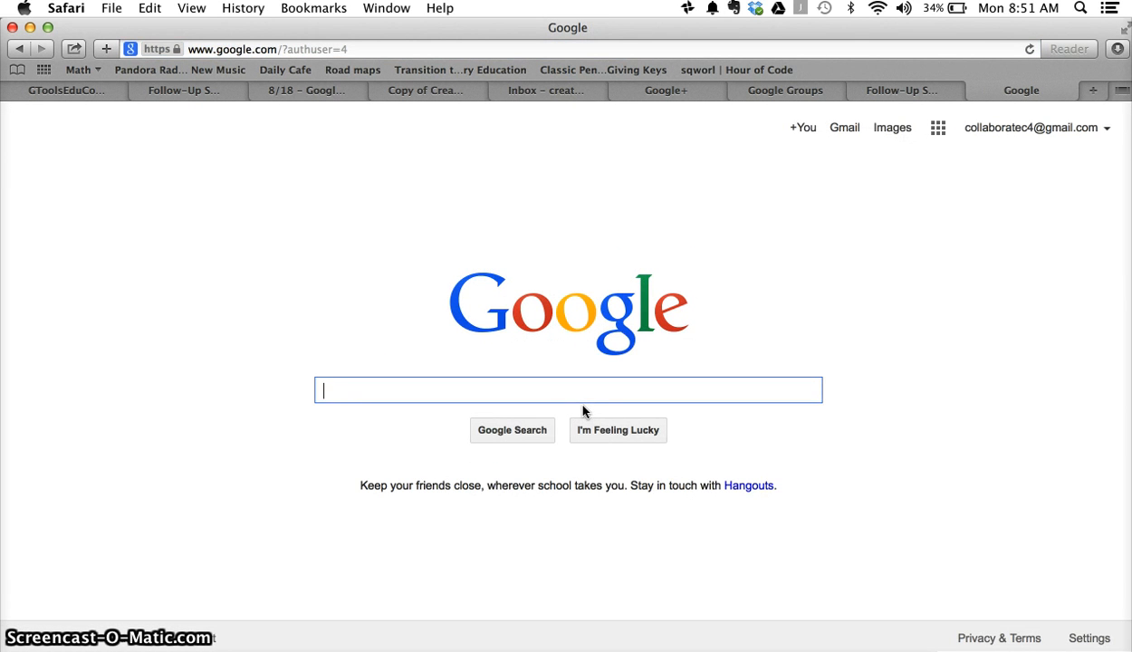
pyautogui.click(938, 128)
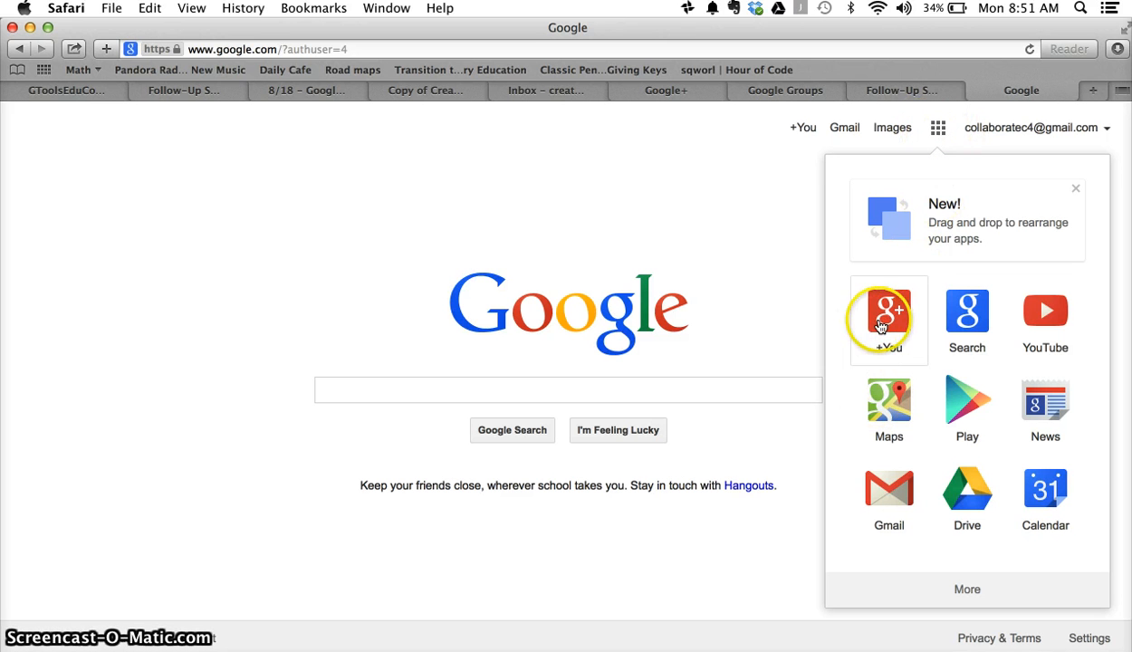
pyautogui.click(886, 321)
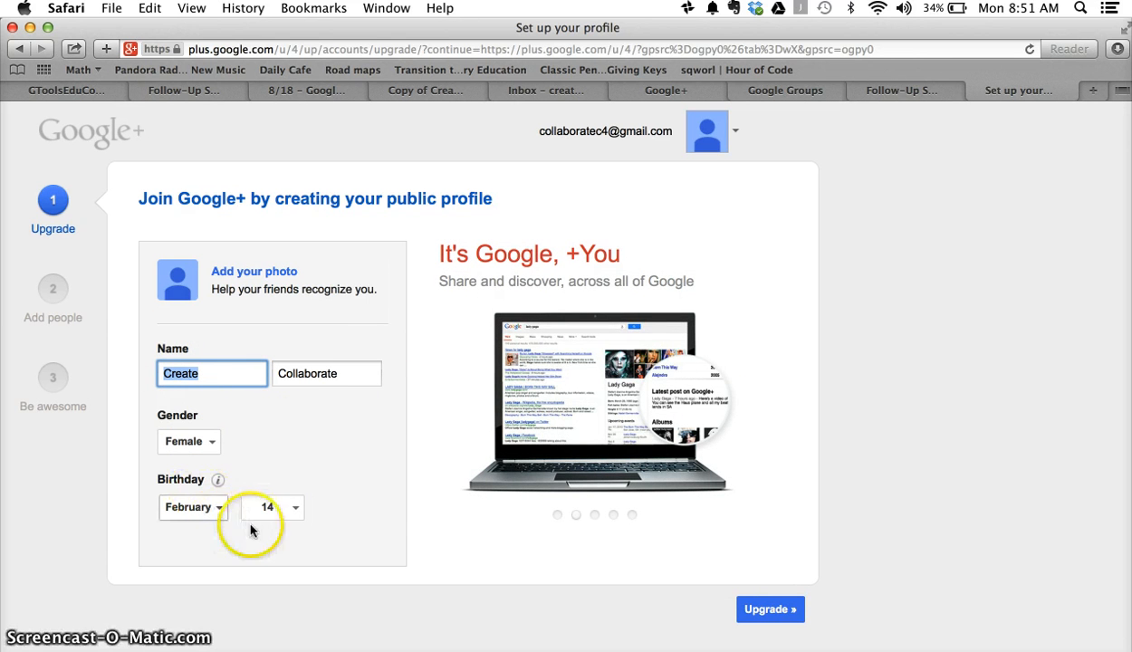
# Step: Upgrade to Google+ and keep the Create Collaborate name despite the name warning
pyautogui.click(768, 610)
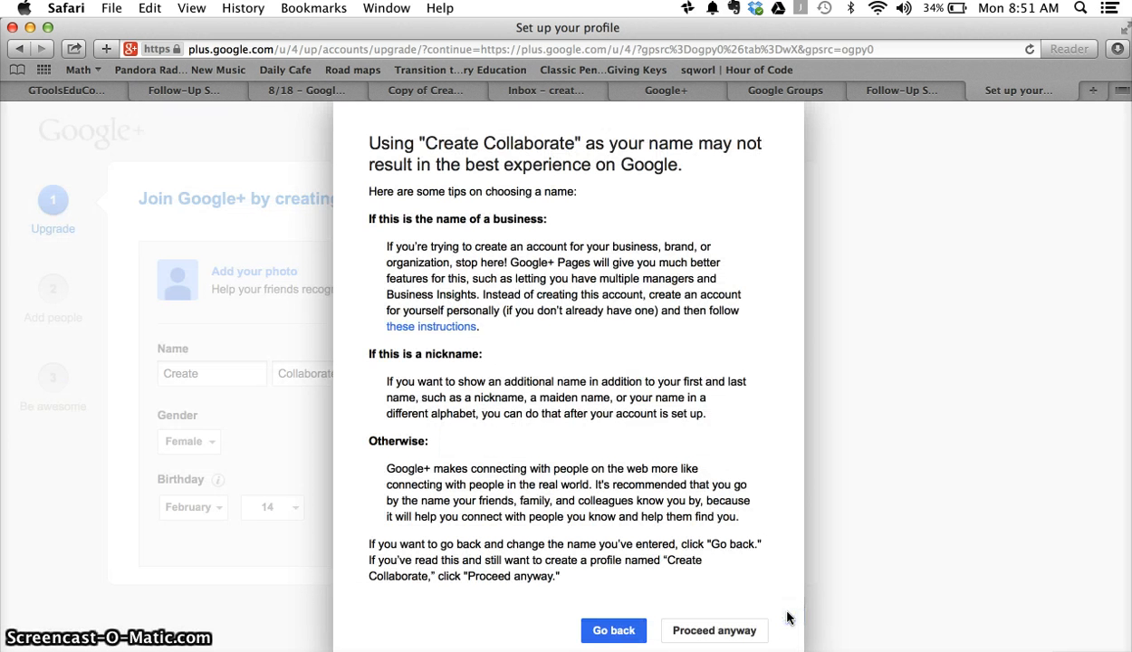
pyautogui.scroll(-3, 788, 618)
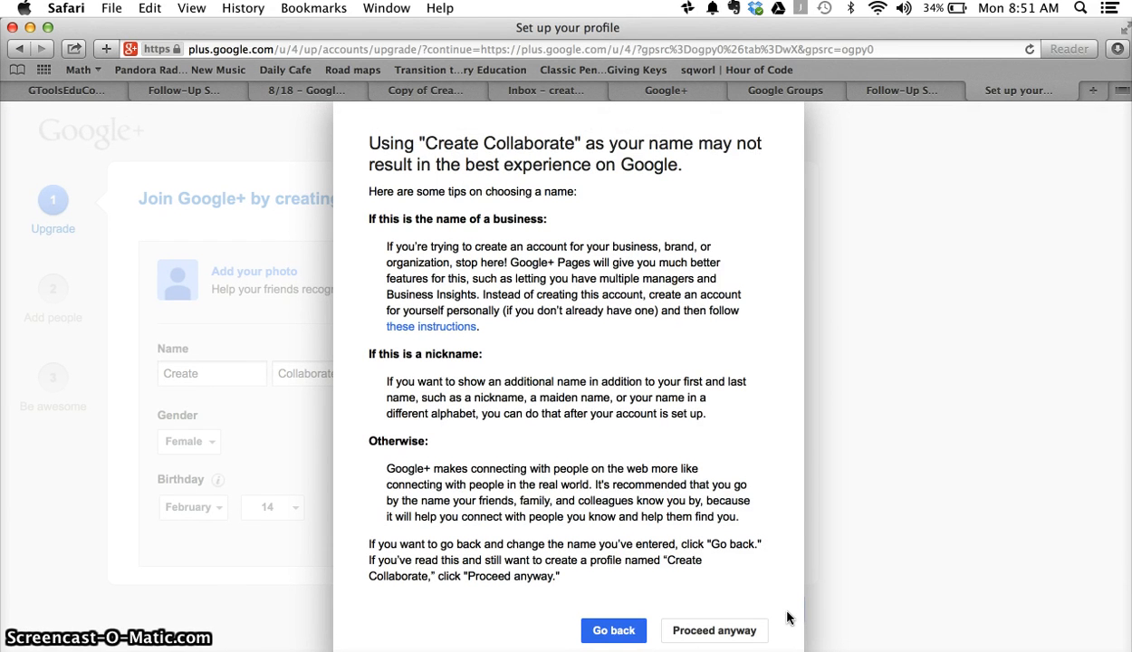
pyautogui.scroll(-3, 787, 618)
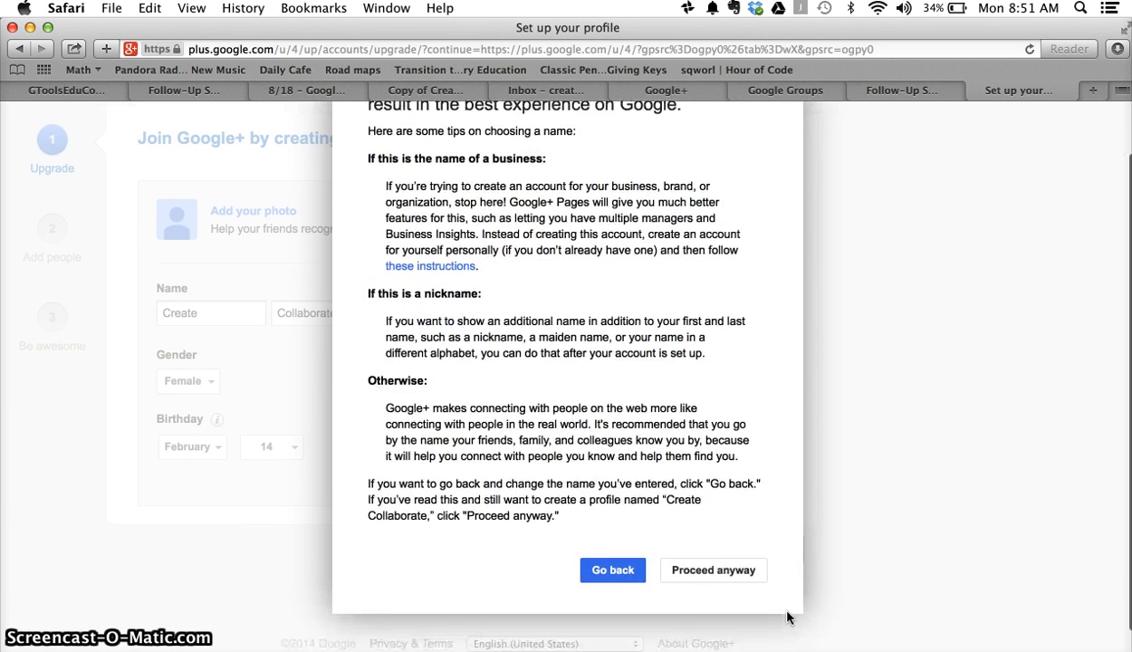
pyautogui.click(717, 552)
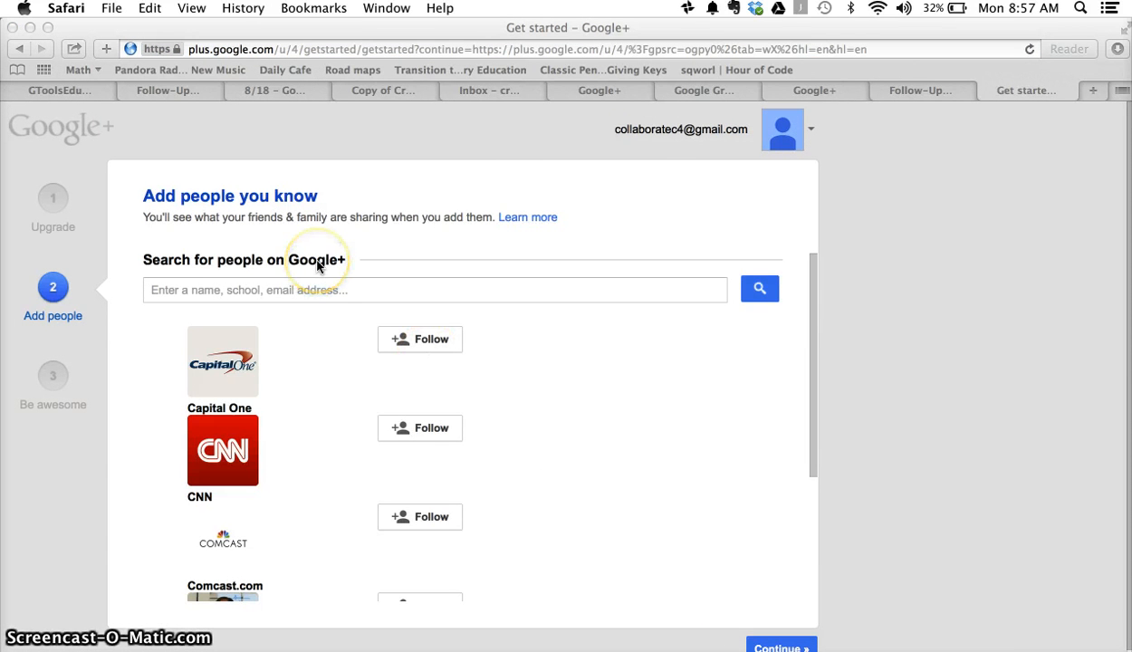
# Step: Search people for 'create coll' and add the top result to a new Create&Collaborate circle
pyautogui.click(291, 290)
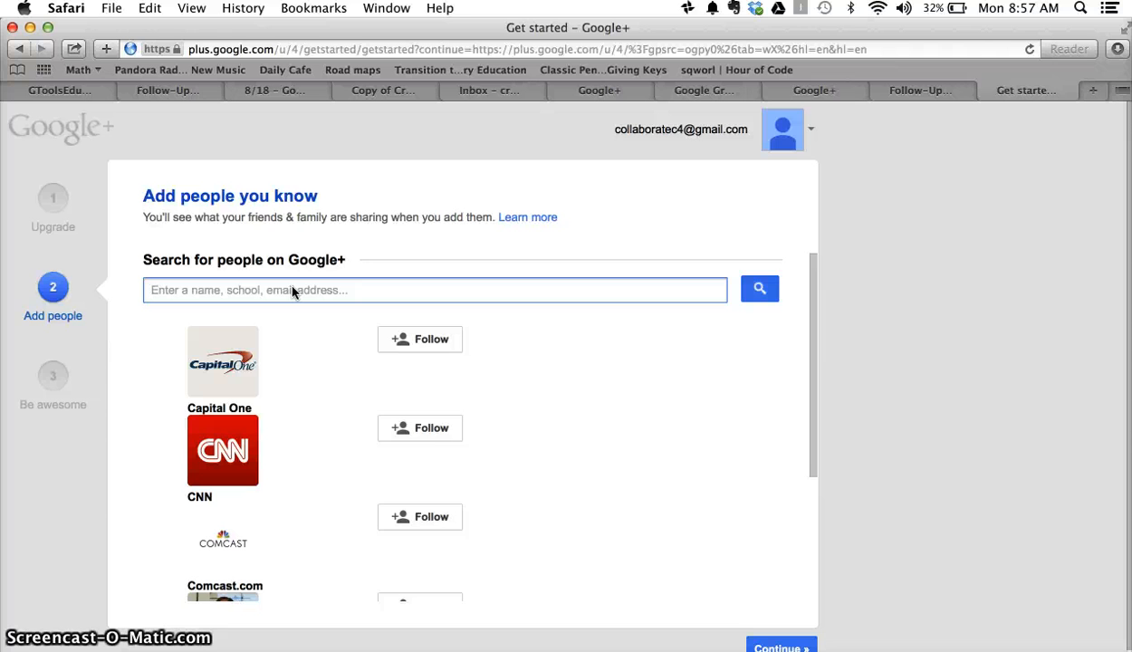
pyautogui.write('create ')
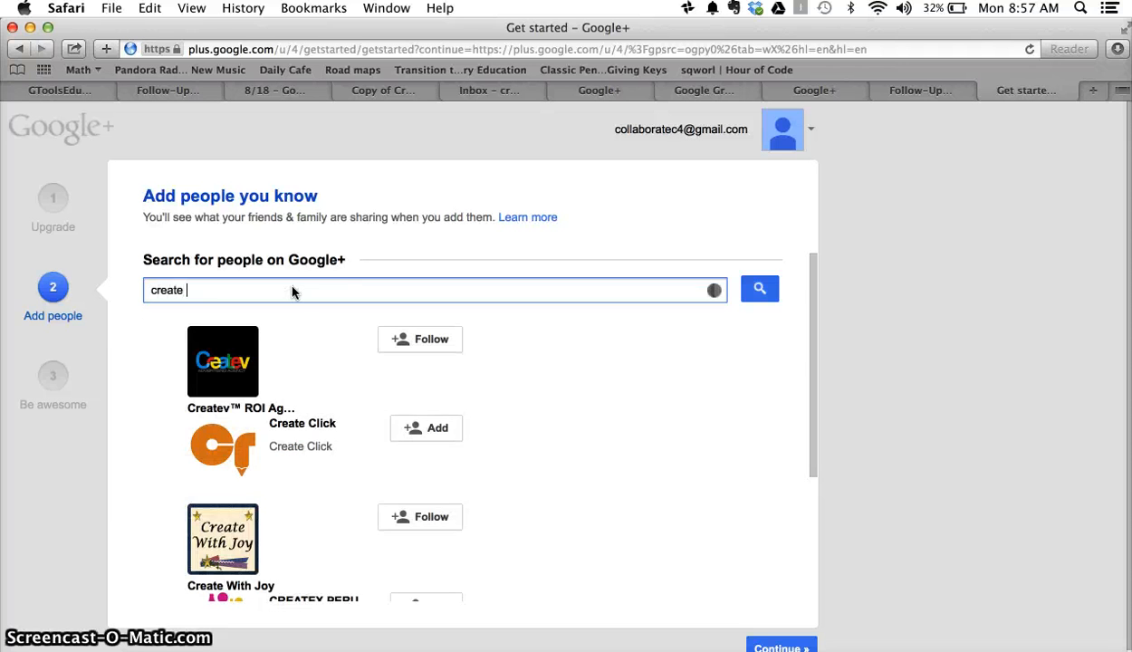
pyautogui.write('coll')
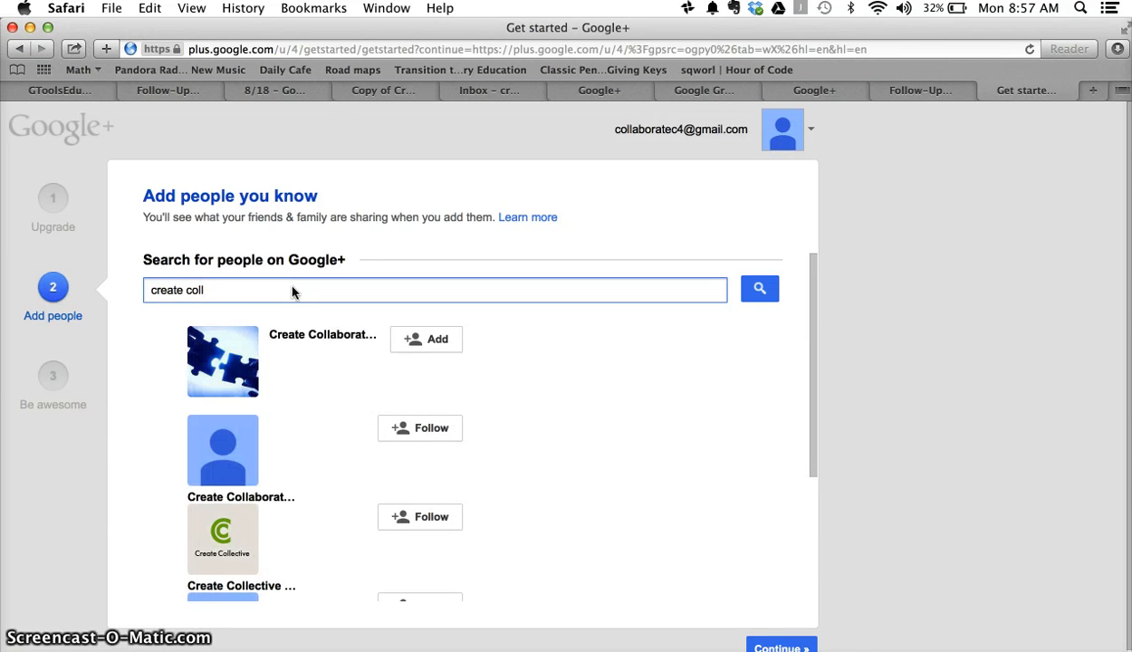
pyautogui.click(227, 291)
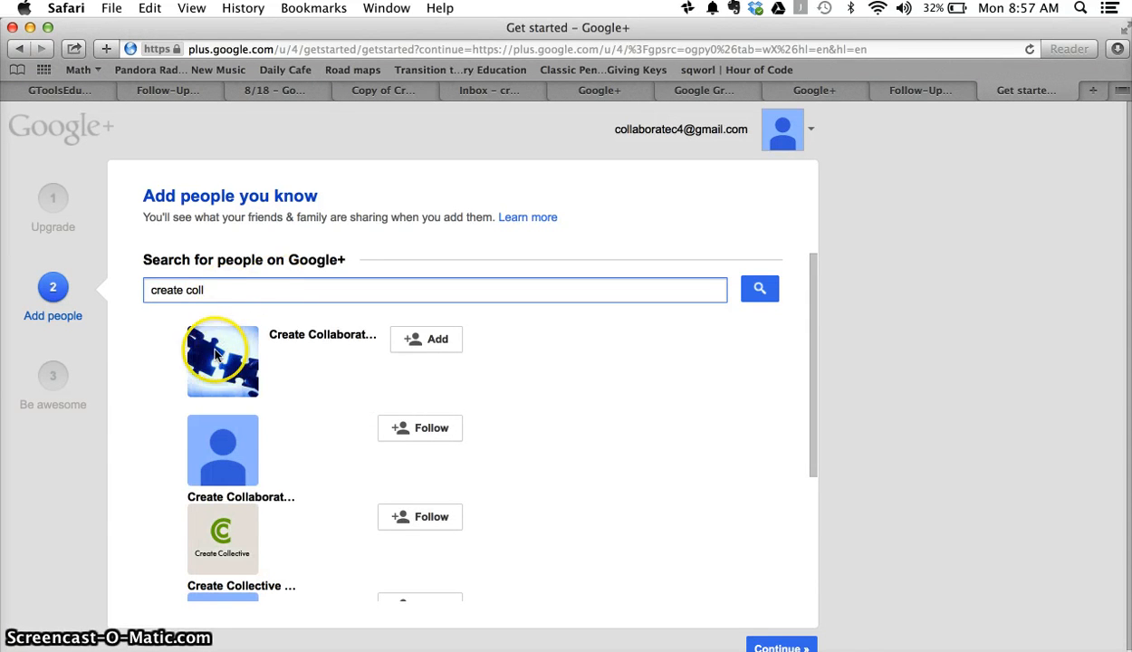
pyautogui.click(408, 338)
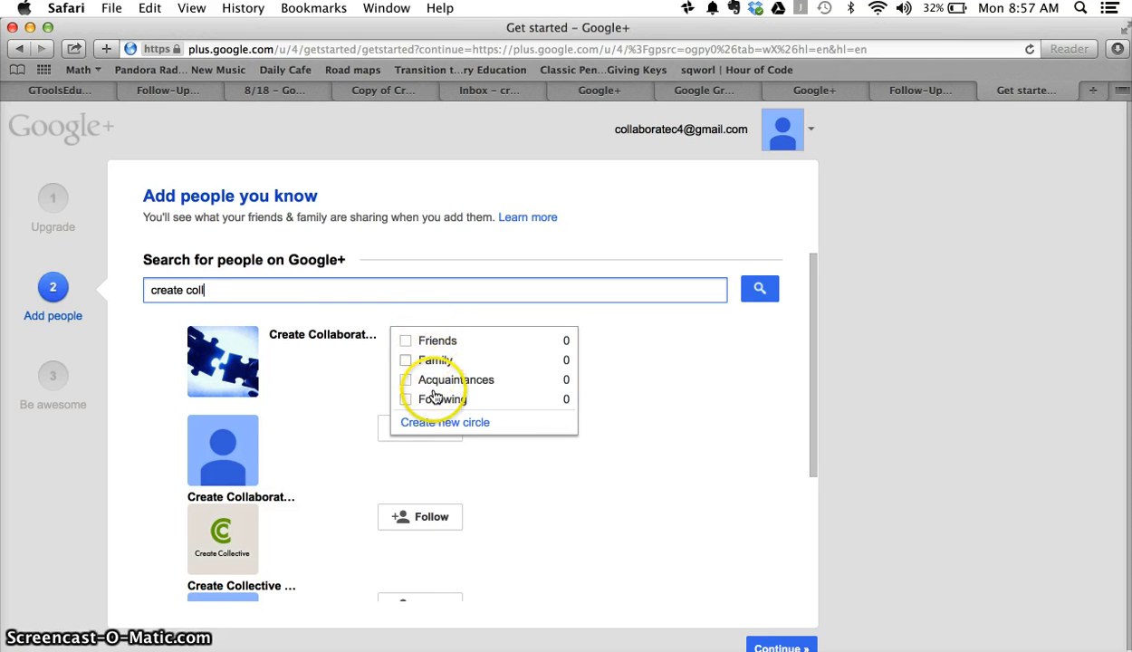
pyautogui.click(433, 423)
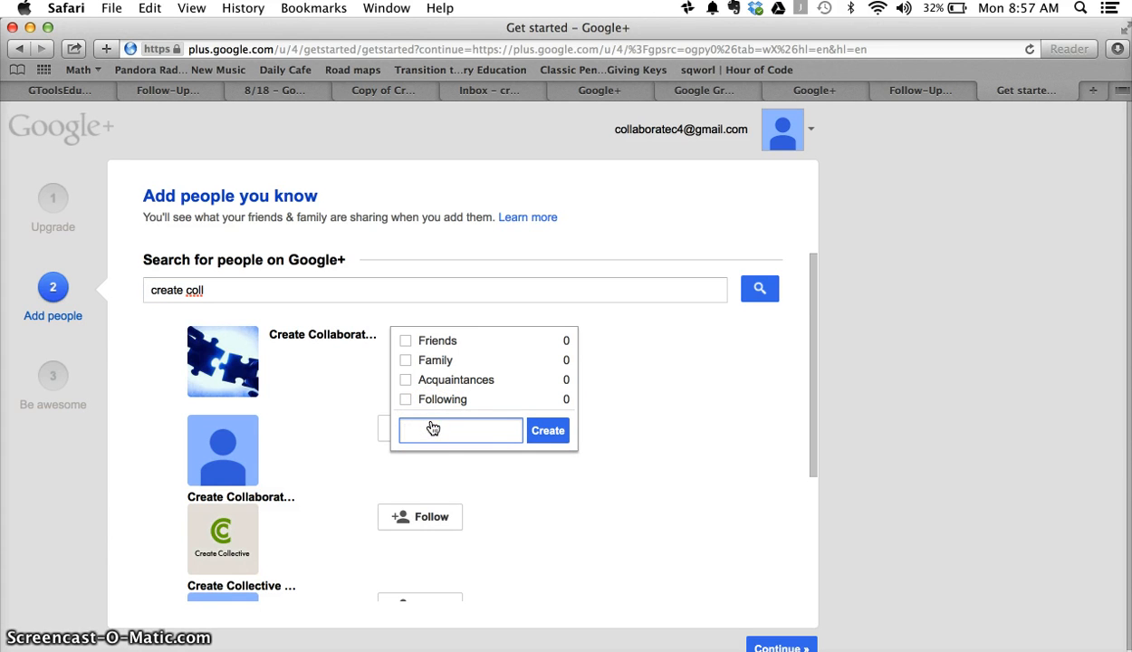
pyautogui.write('Create&Co')
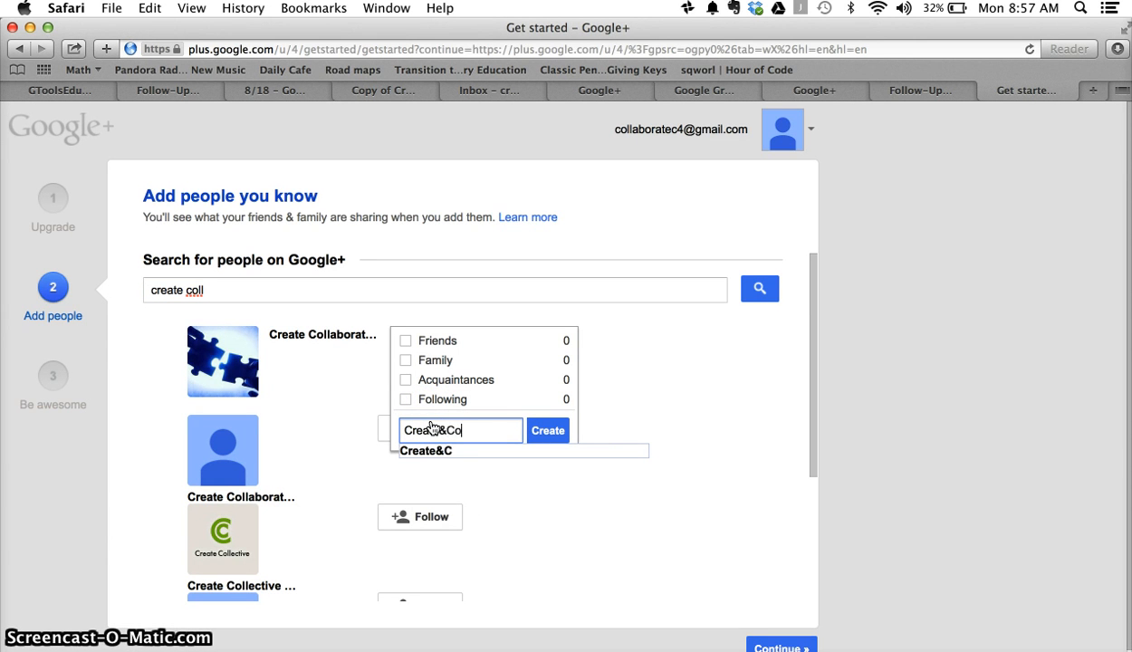
pyautogui.write('llabo')
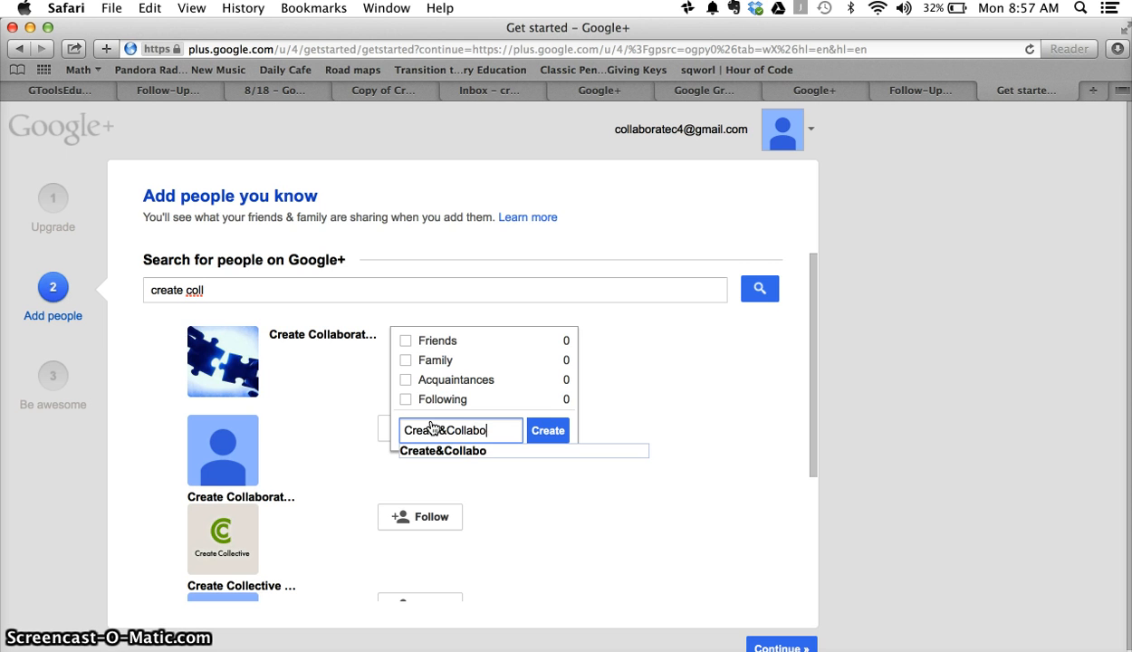
pyautogui.write('rate')
pyautogui.click(548, 430)
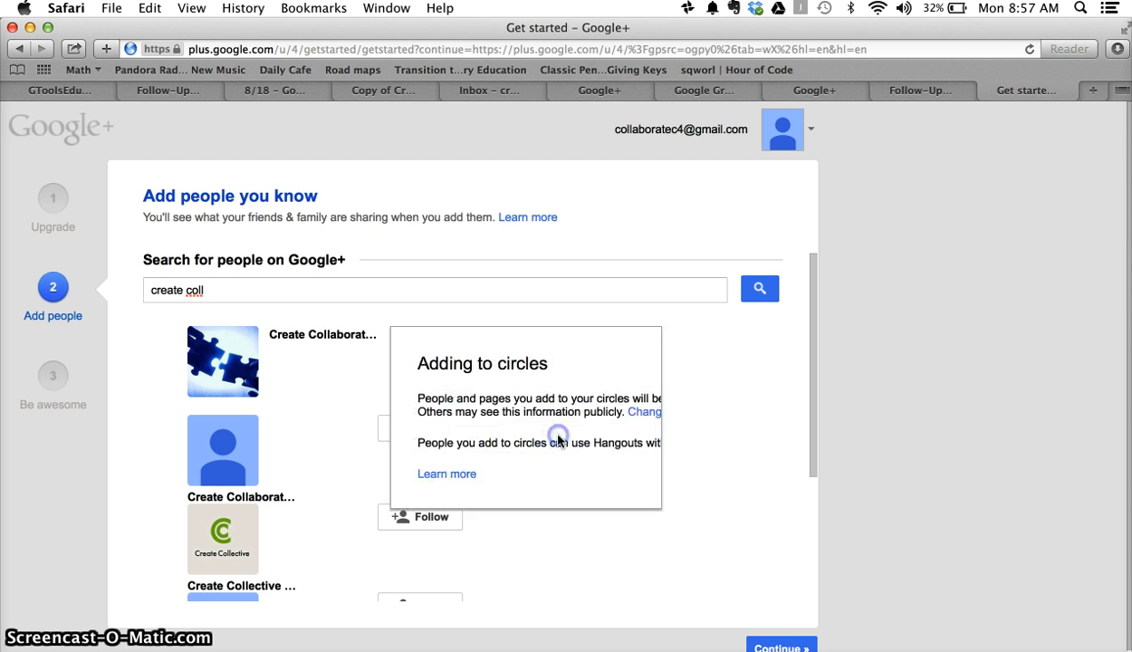
pyautogui.click(475, 530)
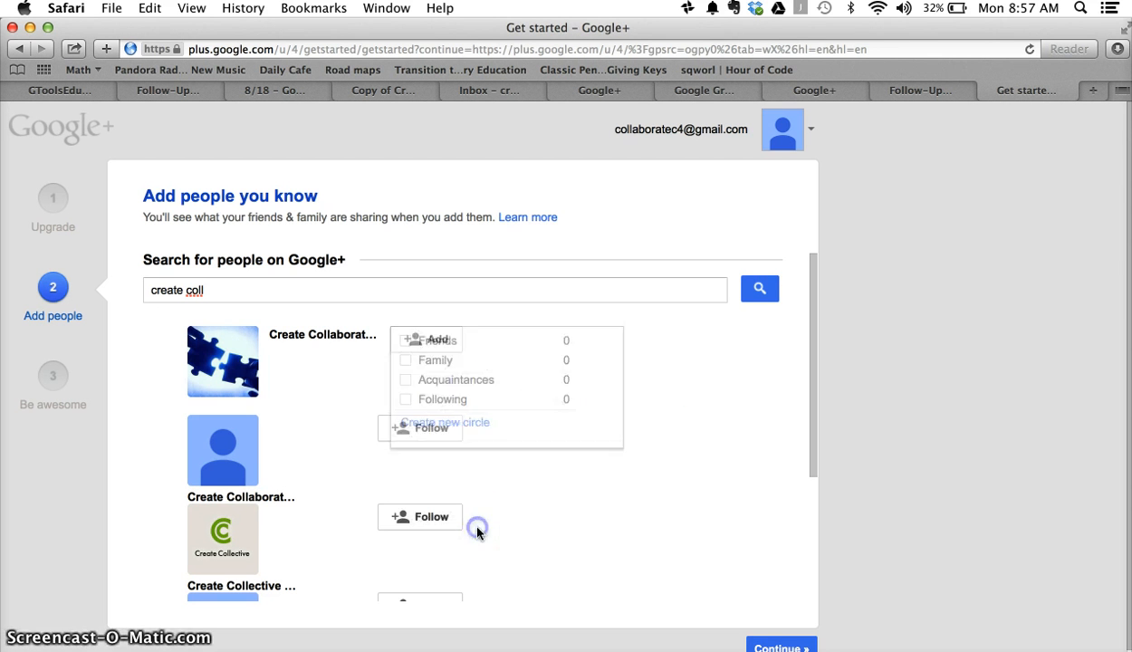
pyautogui.moveTo(424, 344)
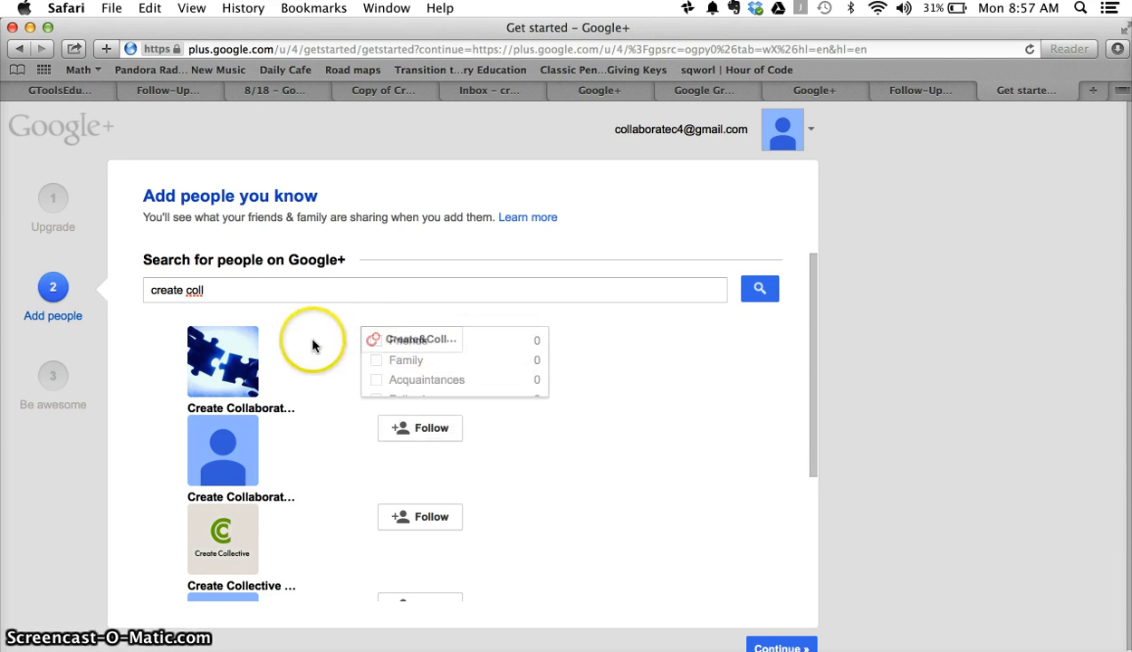
pyautogui.moveTo(372, 350)
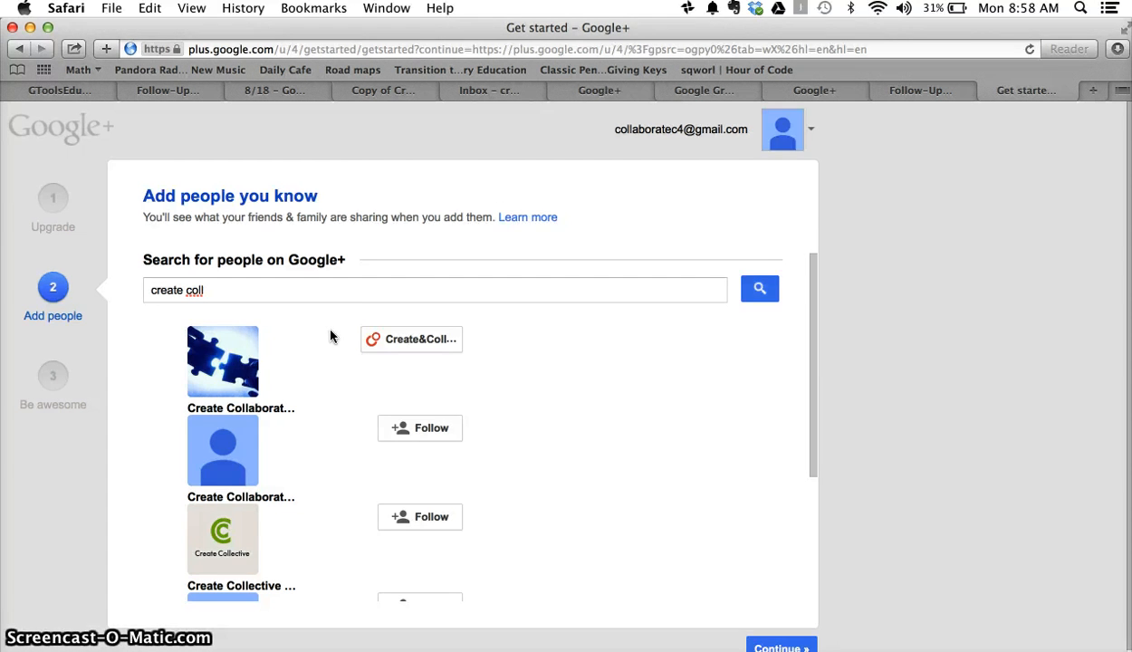
# Step: Search for a contact by name and add the first match to Create&Collaborate
pyautogui.click(329, 389)
pyautogui.scroll(-3, 324, 404)
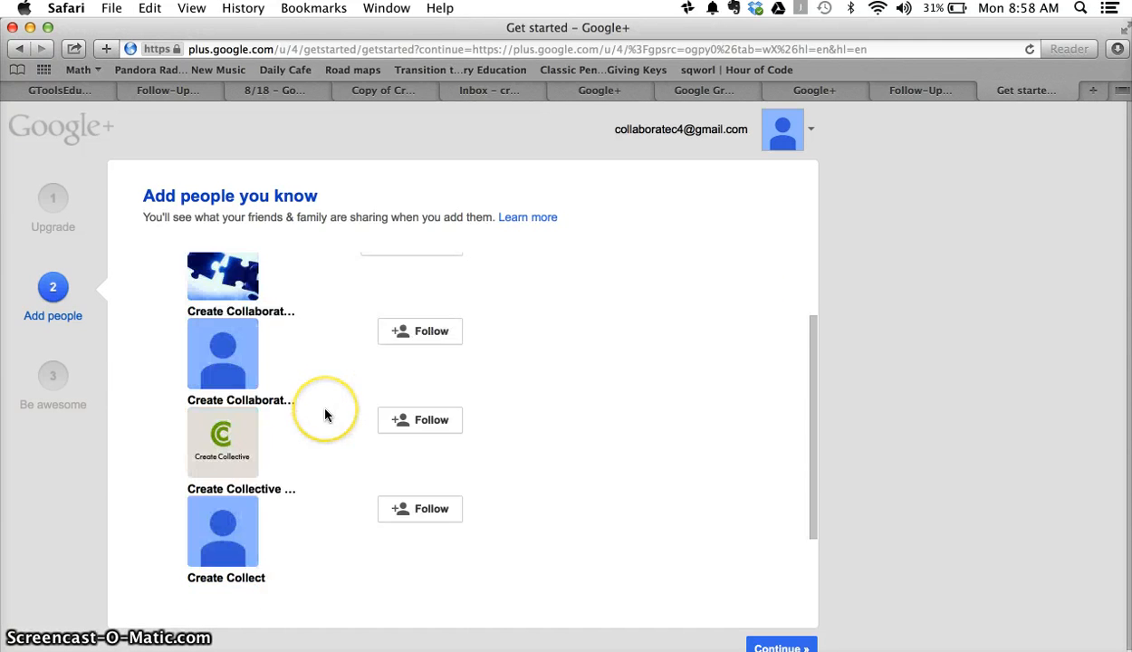
pyautogui.scroll(3, 326, 415)
pyautogui.press('BackSpace')
pyautogui.press('BackSpace')
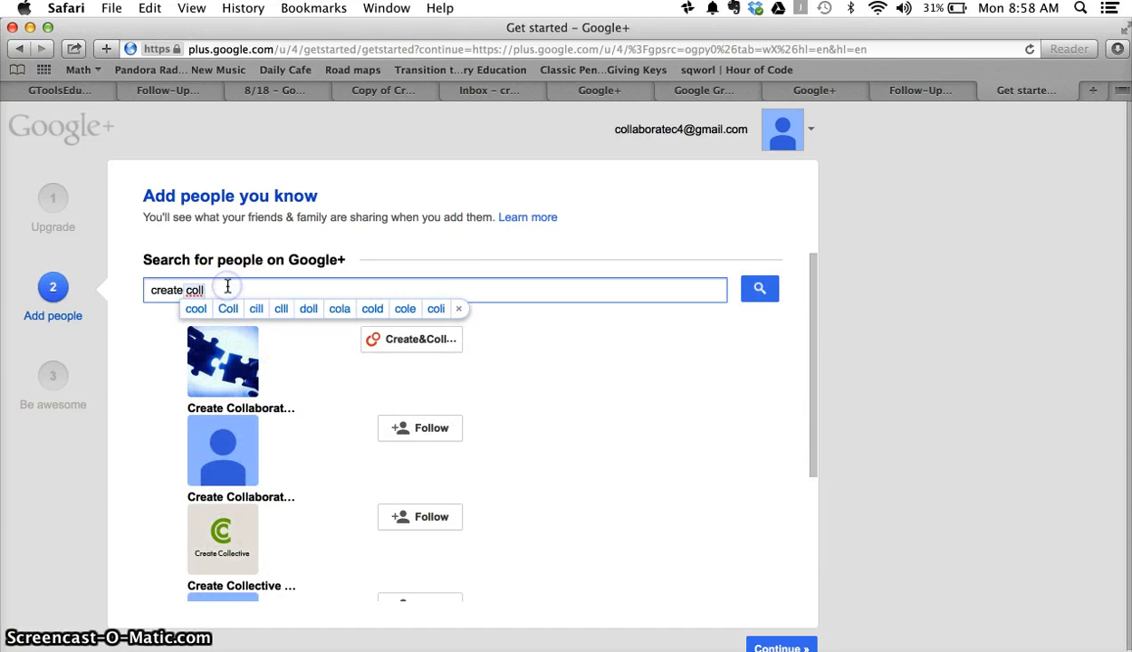
pyautogui.press('BackSpace')
pyautogui.press('BackSpace')
pyautogui.press('BackSpace')
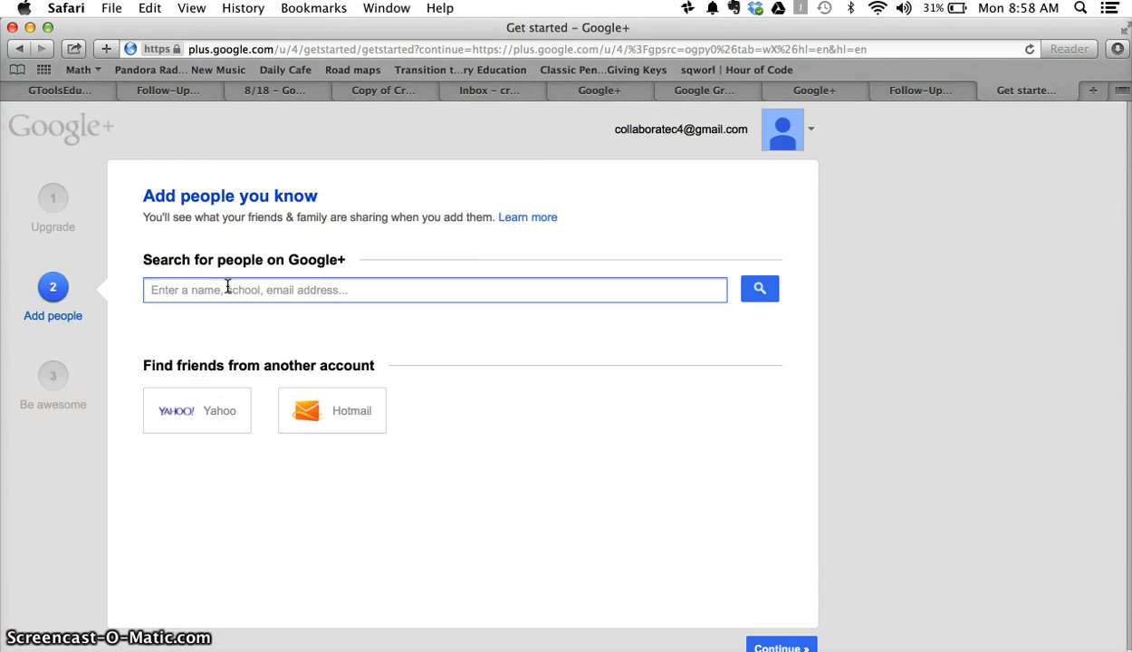
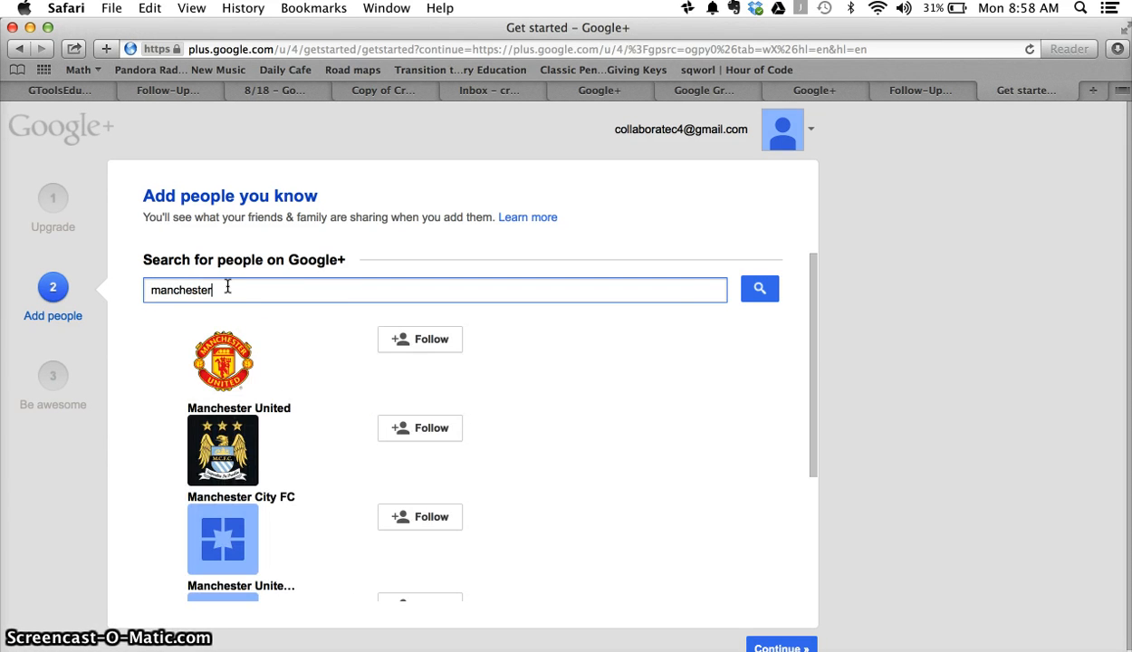
pyautogui.write('d')
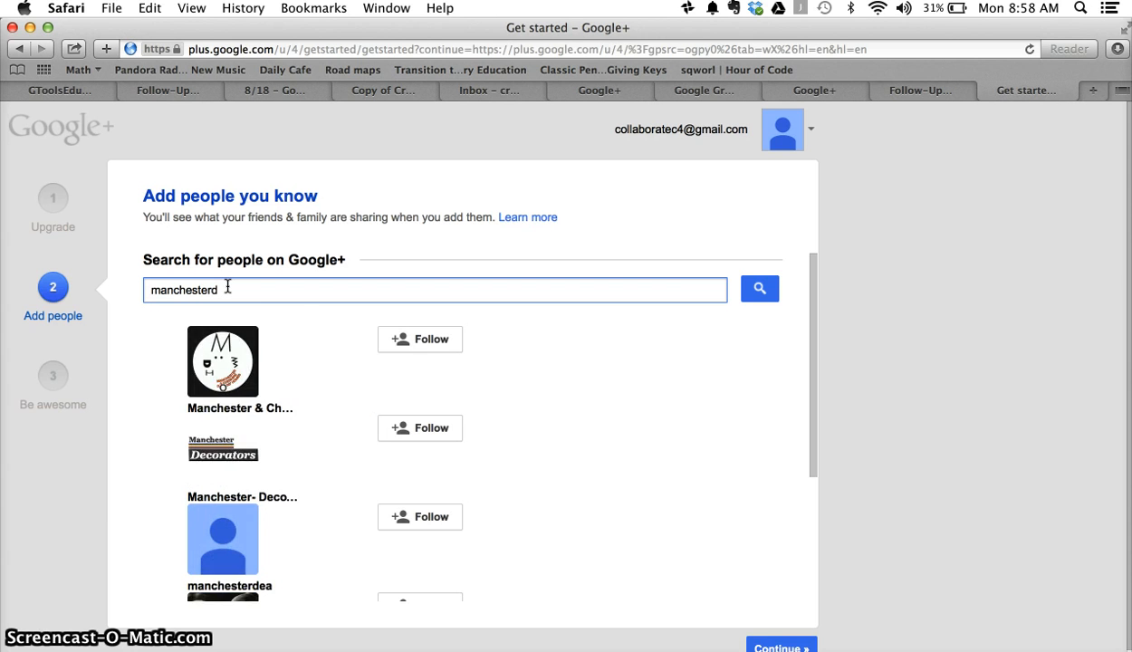
pyautogui.write('14')
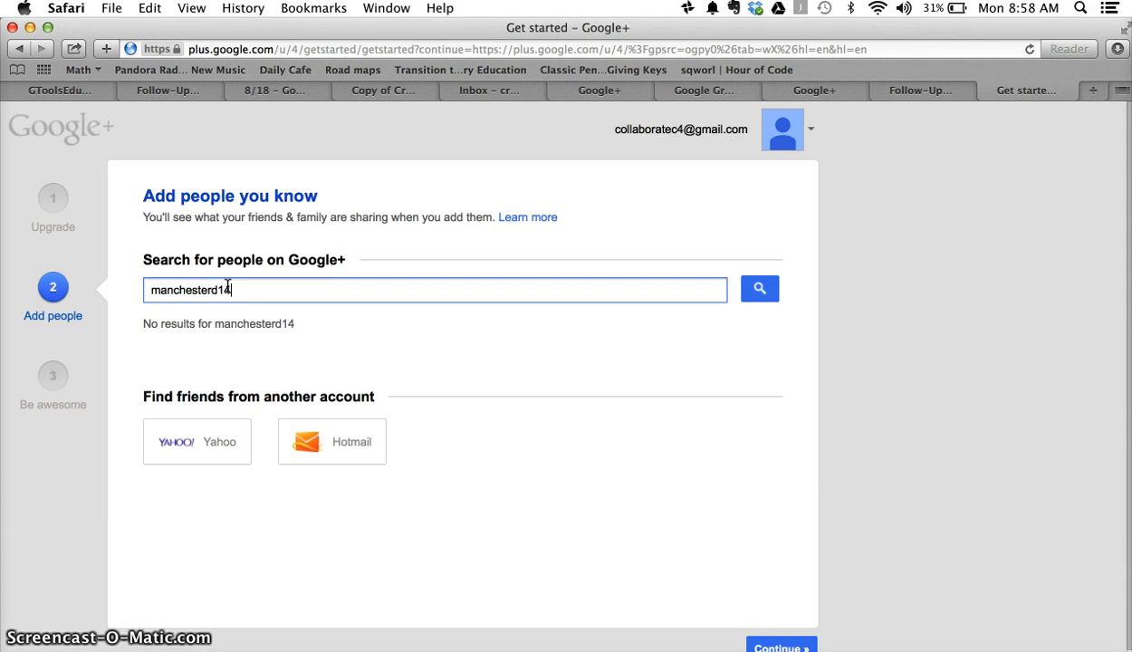
pyautogui.press('BackSpace')
pyautogui.press('BackSpace')
pyautogui.press('BackSpace')
pyautogui.press('BackSpace')
pyautogui.press('BackSpace')
pyautogui.press('BackSpace')
pyautogui.press('BackSpace')
pyautogui.press('BackSpace')
pyautogui.press('BackSpace')
pyautogui.press('BackSpace')
pyautogui.press('BackSpace')
pyautogui.press('BackSpace')
pyautogui.press('BackSpace')
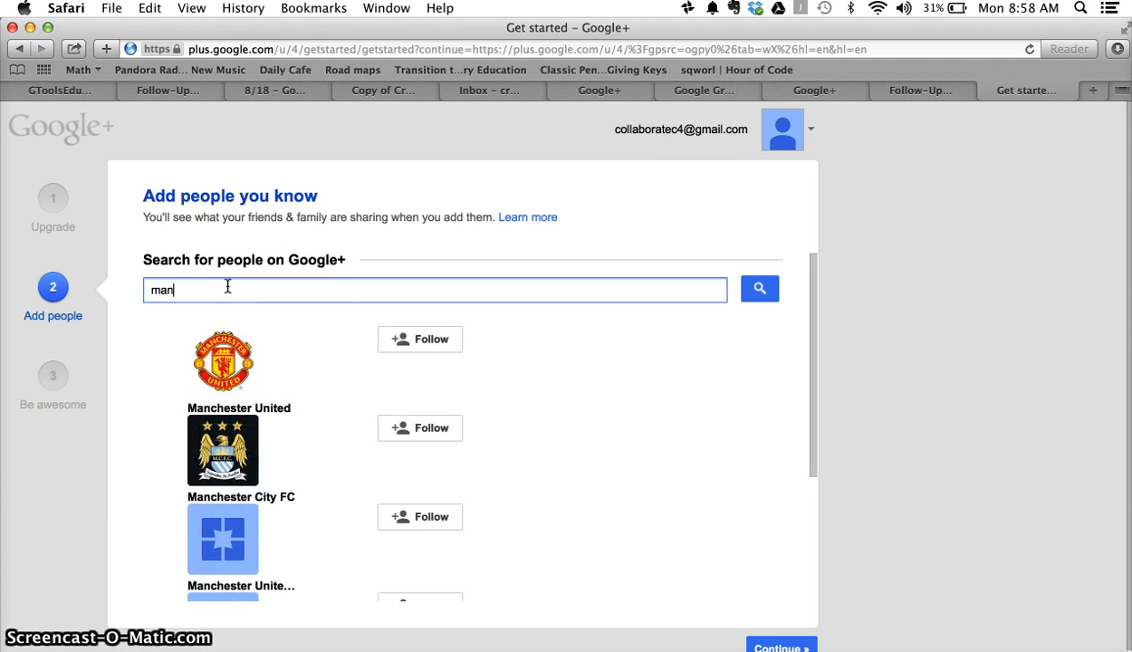
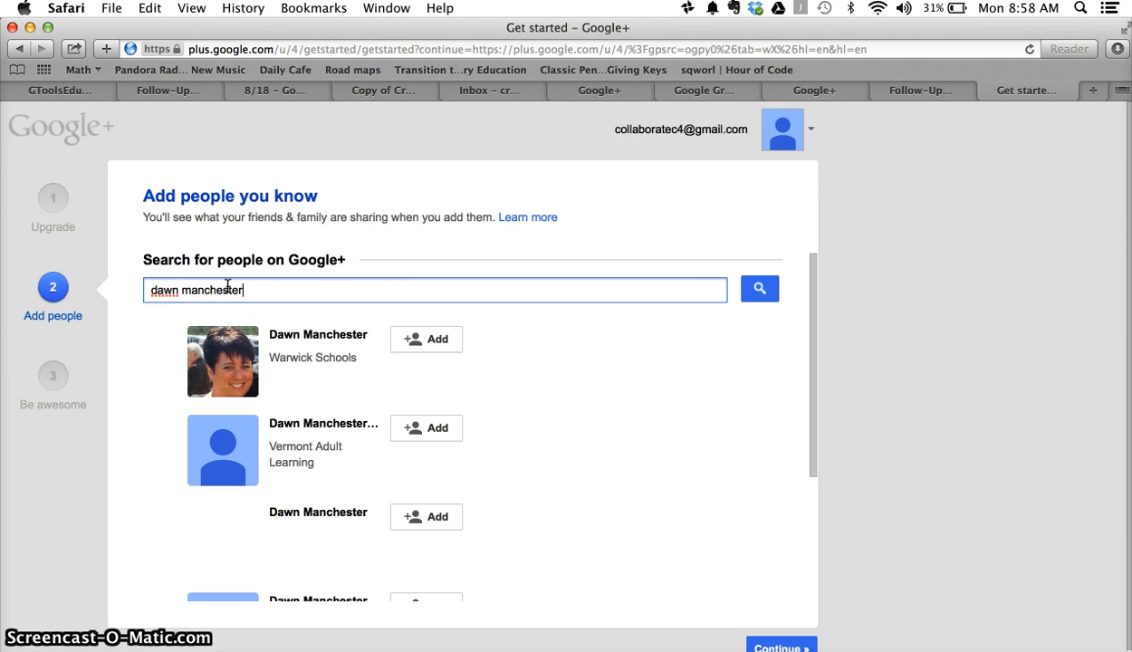
pyautogui.moveTo(427, 344)
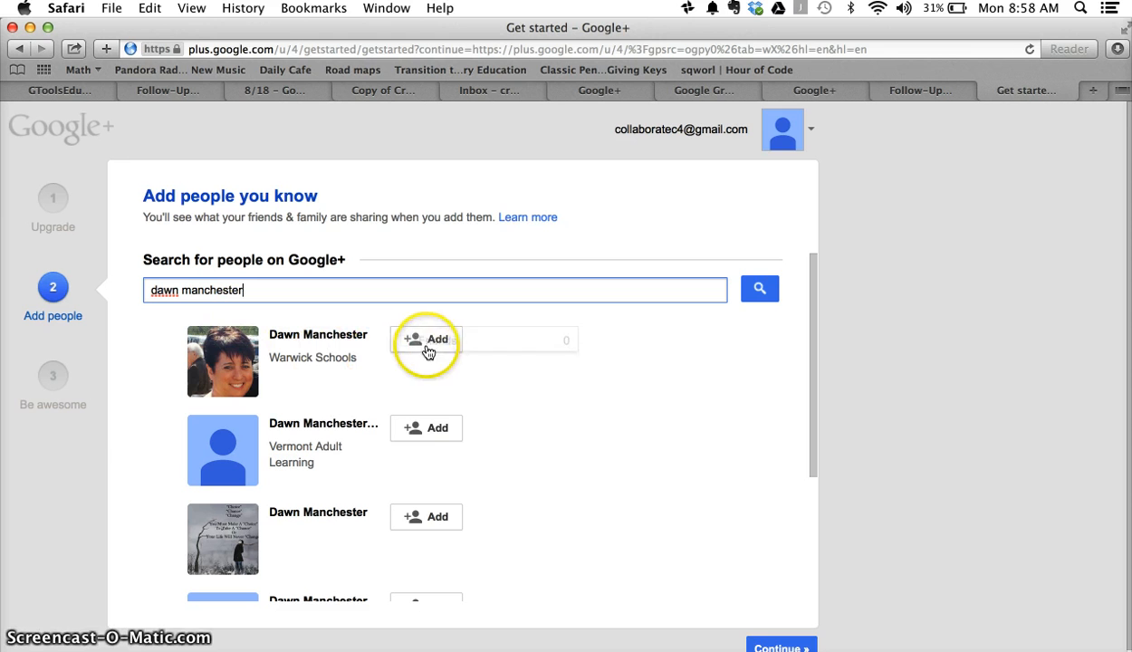
pyautogui.click(406, 420)
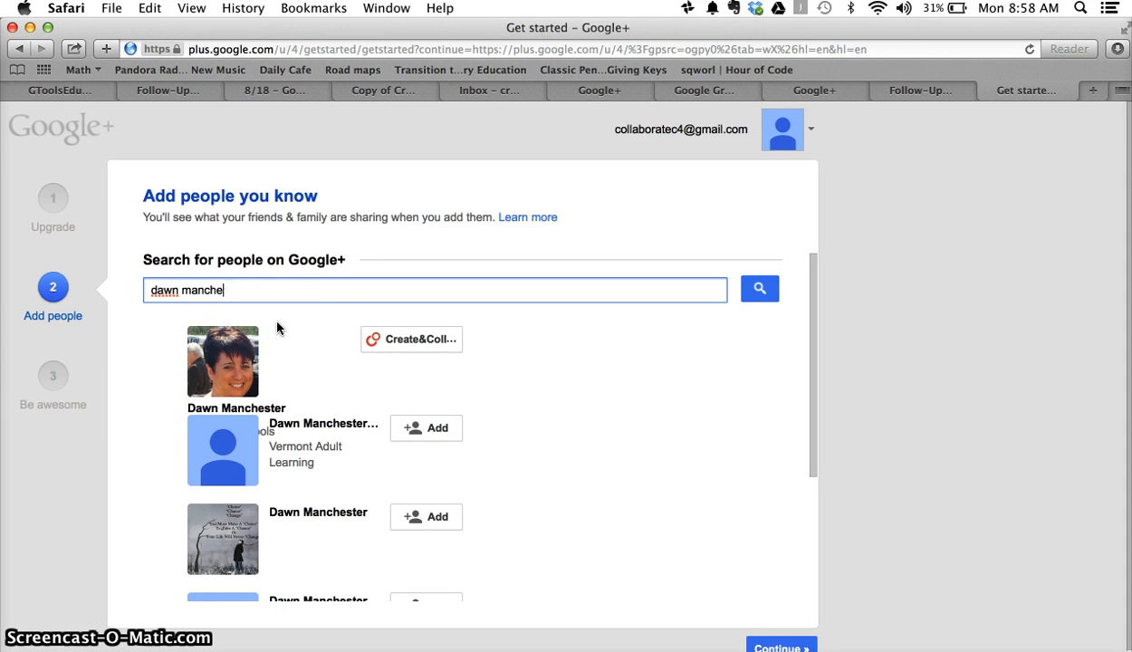
# Step: Search for a second person and add the first match to Create&Collaborate
pyautogui.press('BackSpace')
pyautogui.press('BackSpace')
pyautogui.press('BackSpace')
pyautogui.press('BackSpace')
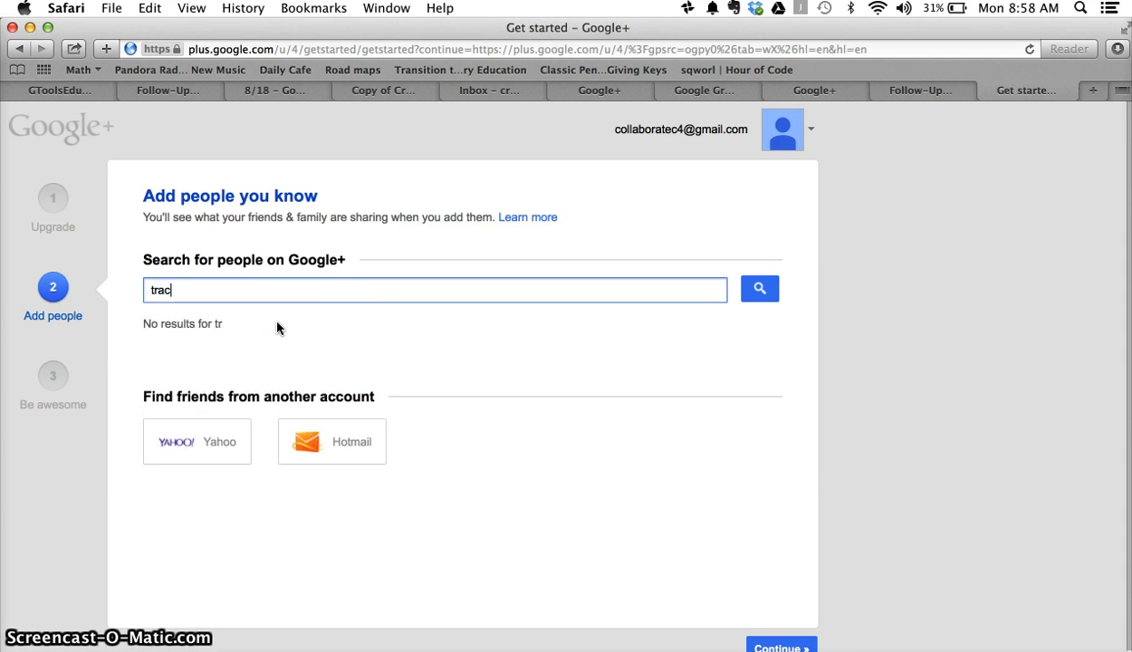
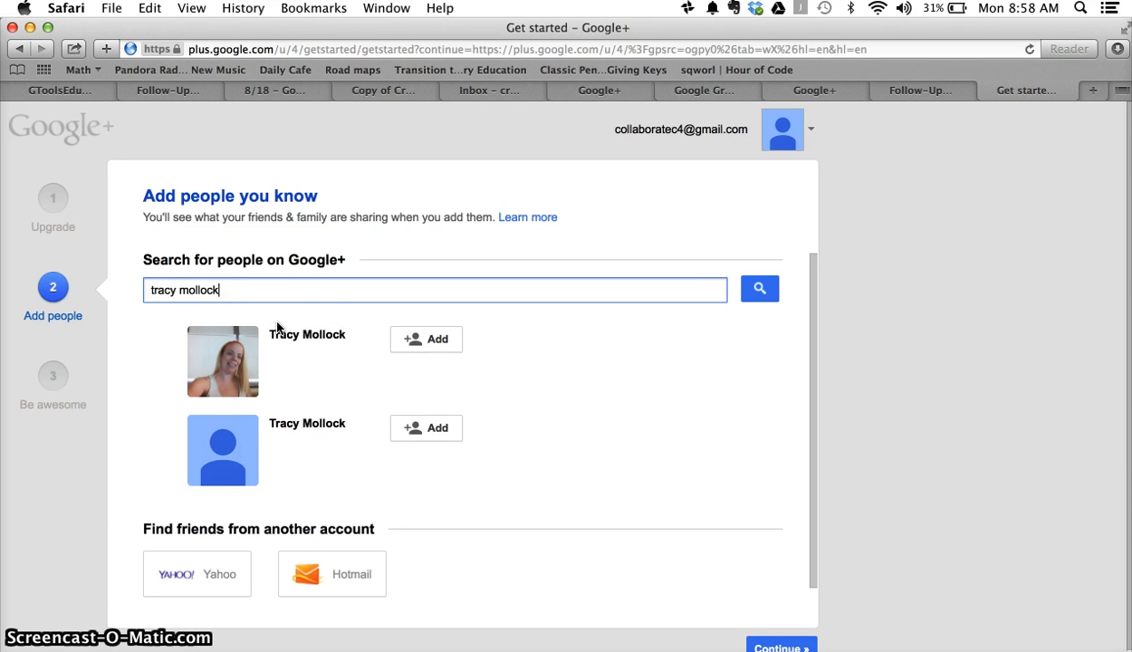
pyautogui.click(414, 344)
pyautogui.click(406, 420)
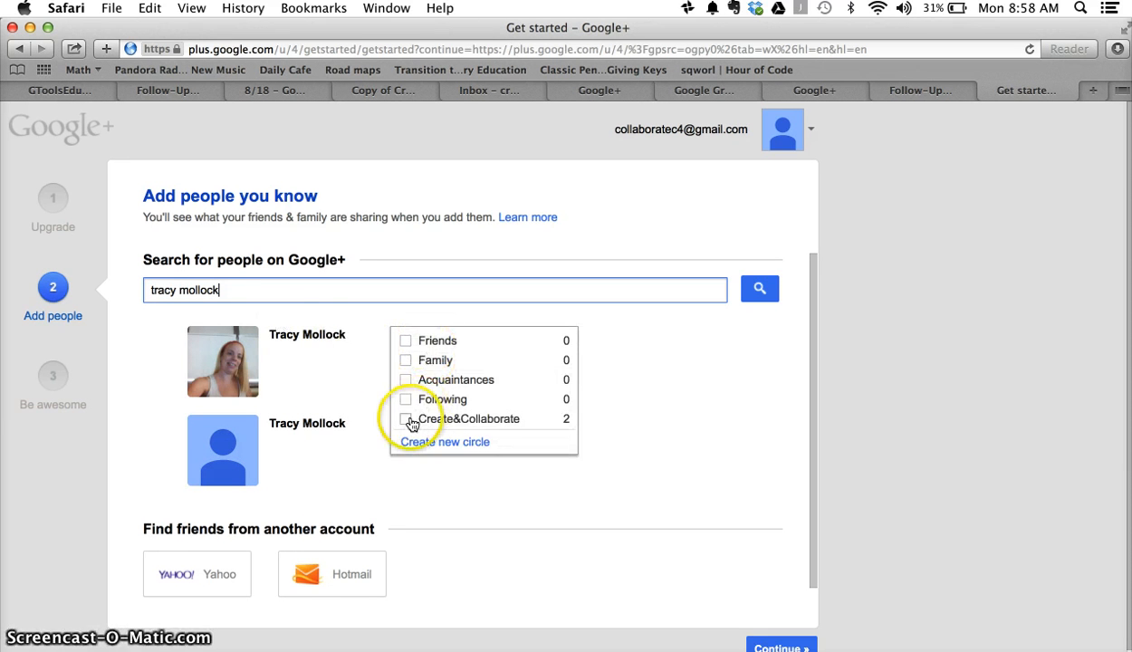
pyautogui.click(238, 292)
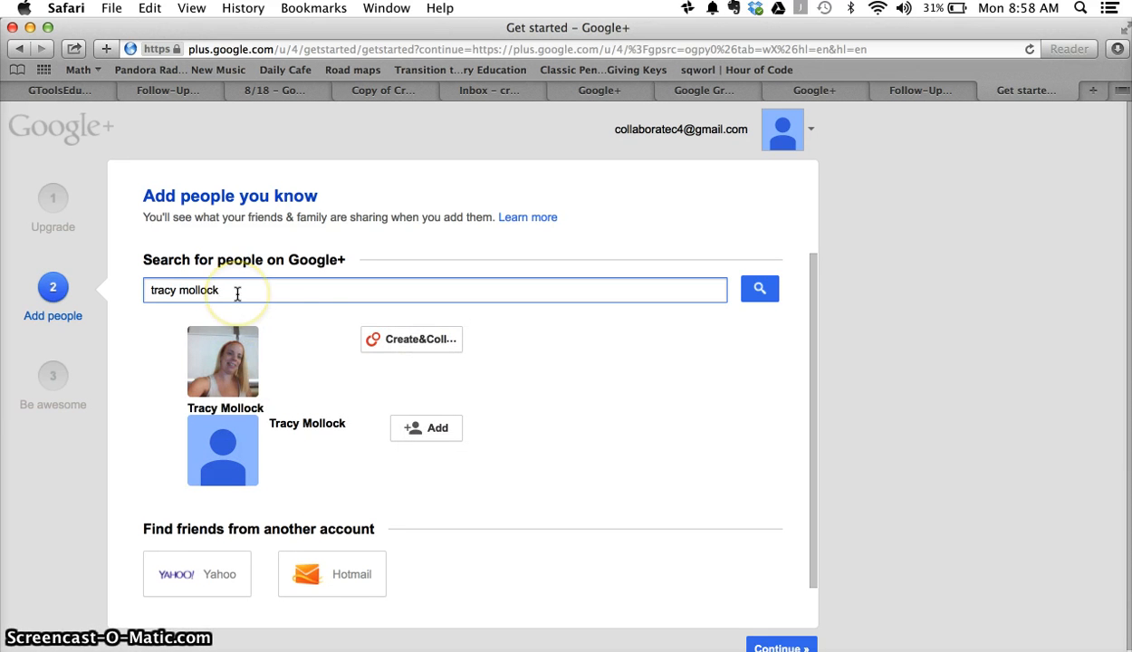
# Step: Search for a third person and add the third match to Create&Collaborate
pyautogui.press('BackSpace')
pyautogui.press('BackSpace')
pyautogui.press('BackSpace')
pyautogui.press('BackSpace')
pyautogui.press('BackSpace')
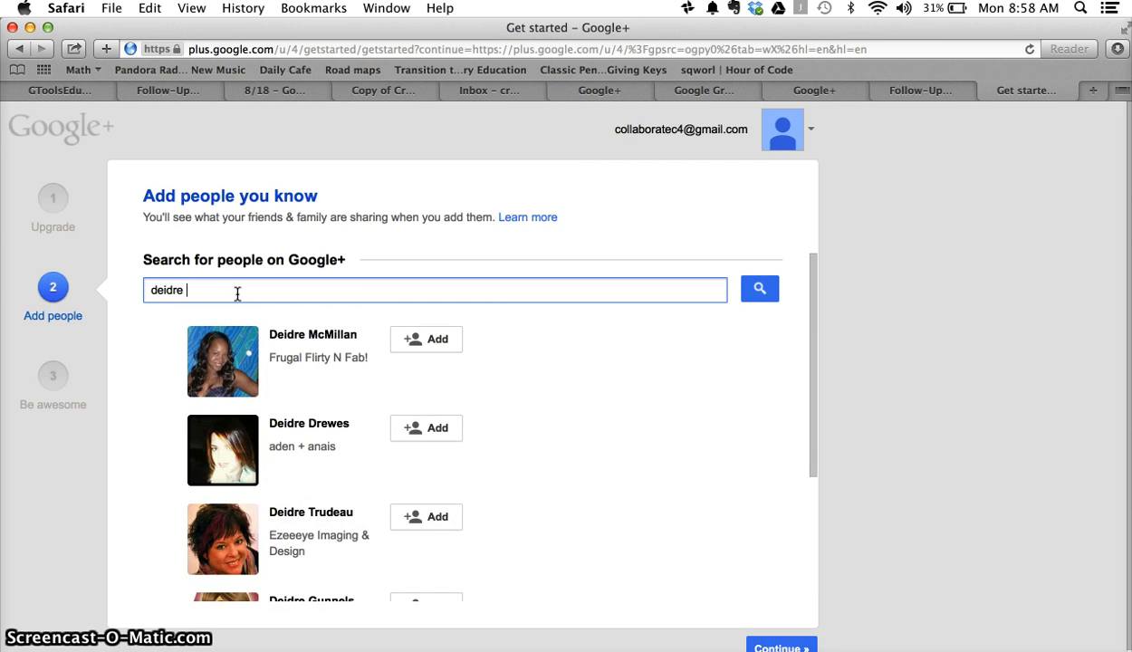
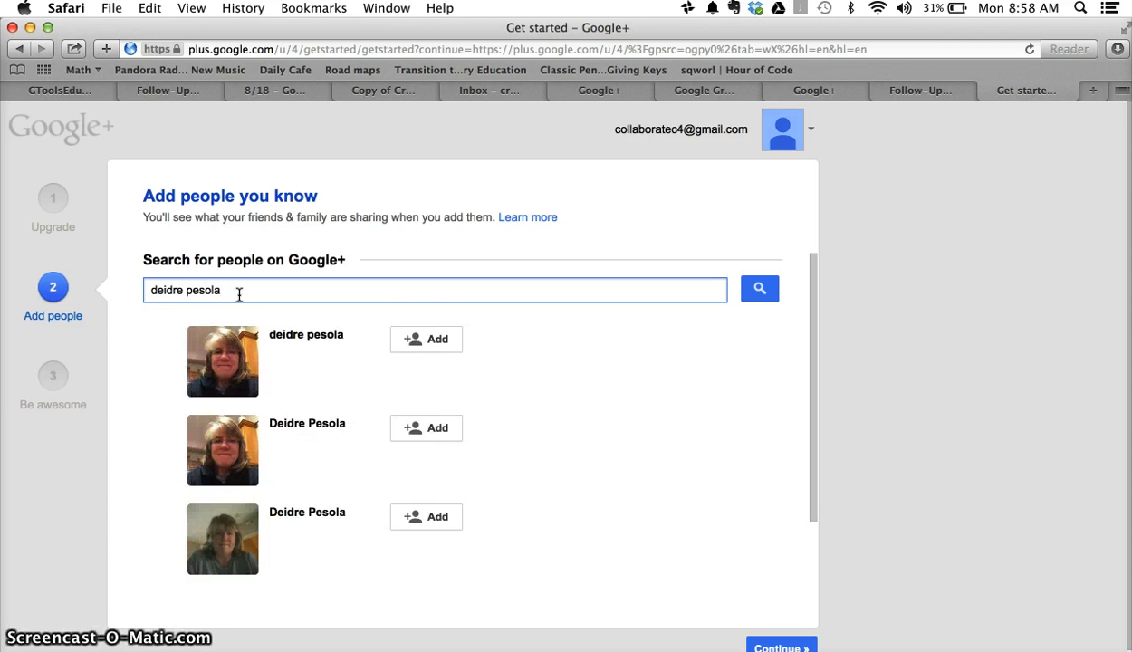
pyautogui.click(421, 337)
pyautogui.click(307, 393)
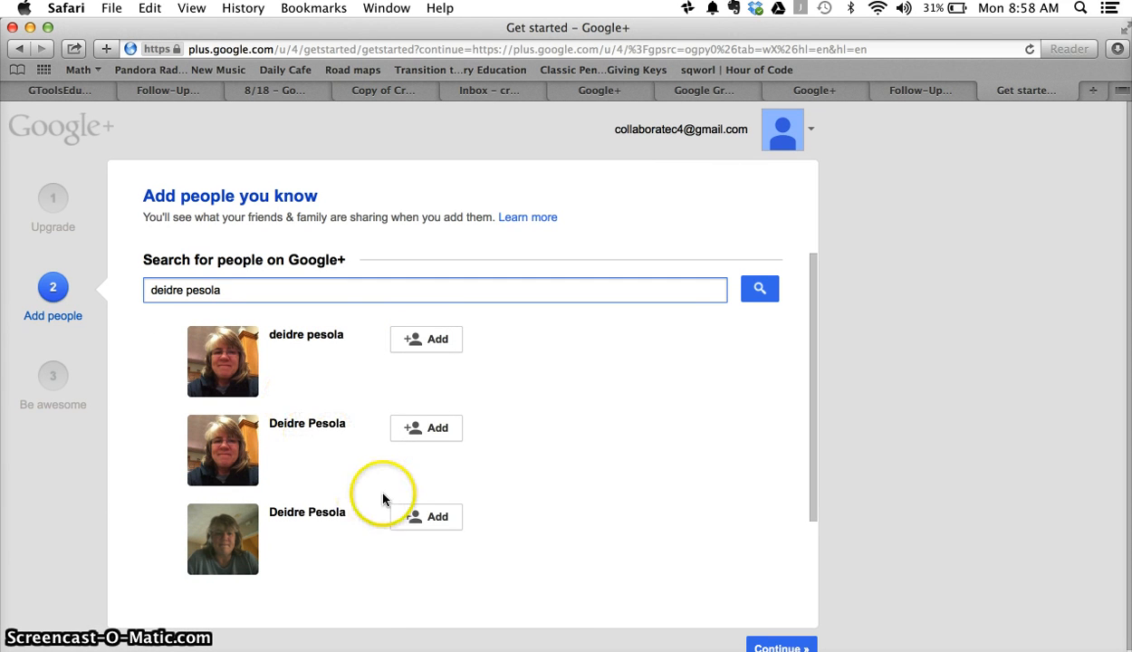
pyautogui.click(405, 520)
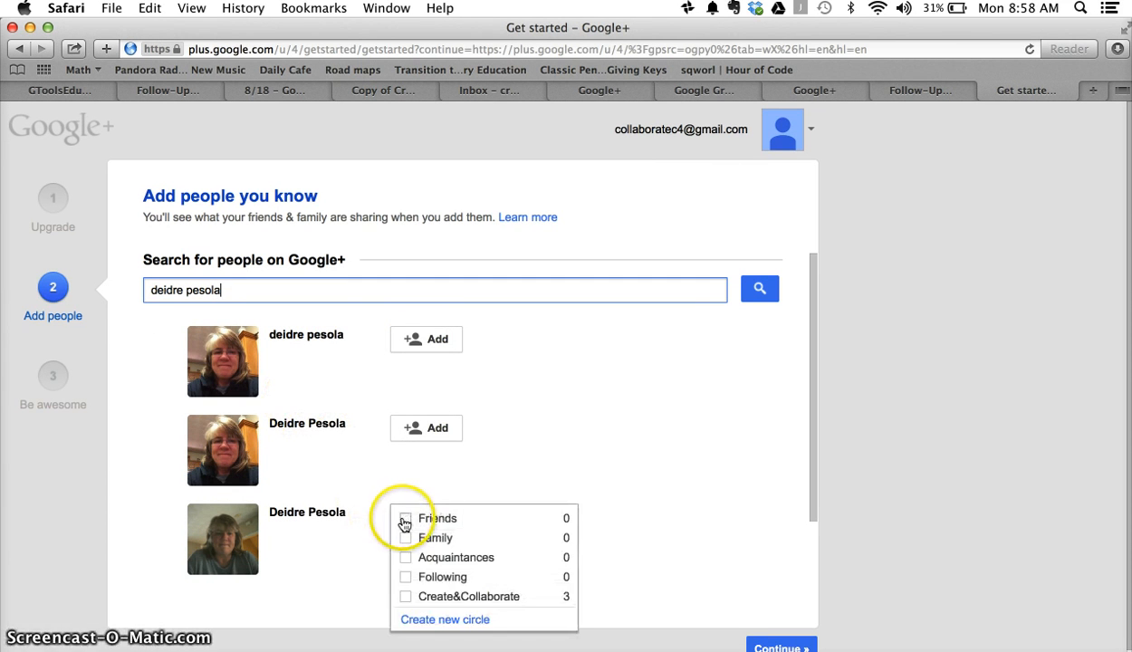
pyautogui.click(405, 597)
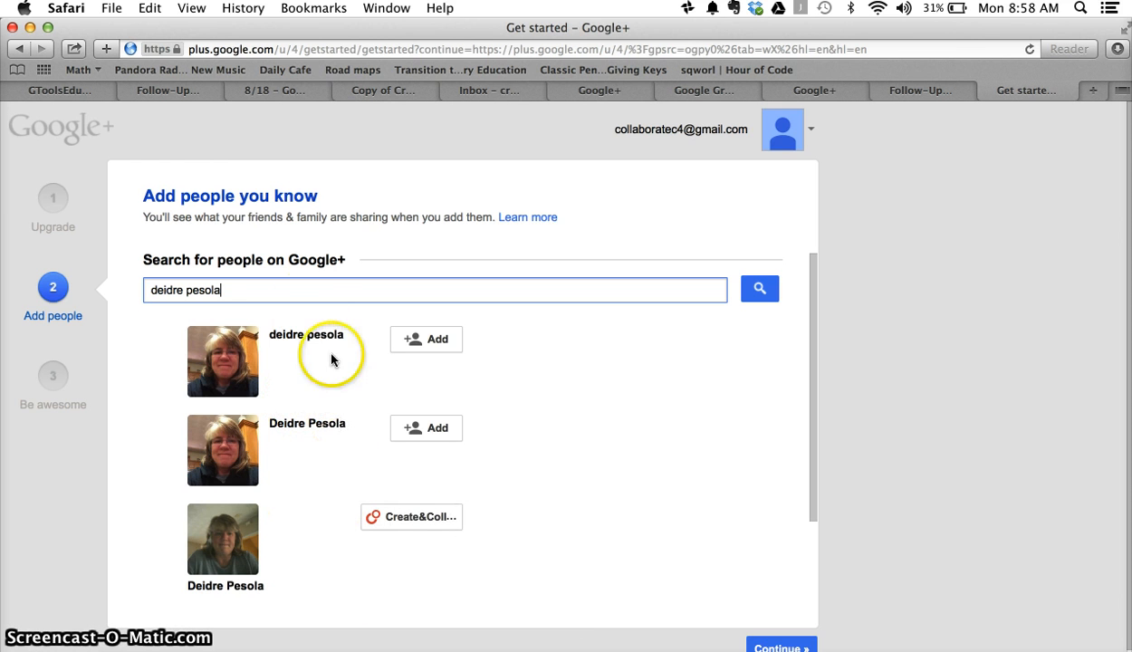
# Step: Search for one more person, then empty the people search box
pyautogui.press('BackSpace')
pyautogui.press('BackSpace')
pyautogui.press('BackSpace')
pyautogui.press('BackSpace')
pyautogui.press('BackSpace')
pyautogui.press('BackSpace')
pyautogui.press('BackSpace')
pyautogui.press('BackSpace')
pyautogui.press('BackSpace')
pyautogui.press('BackSpace')
pyautogui.press('BackSpace')
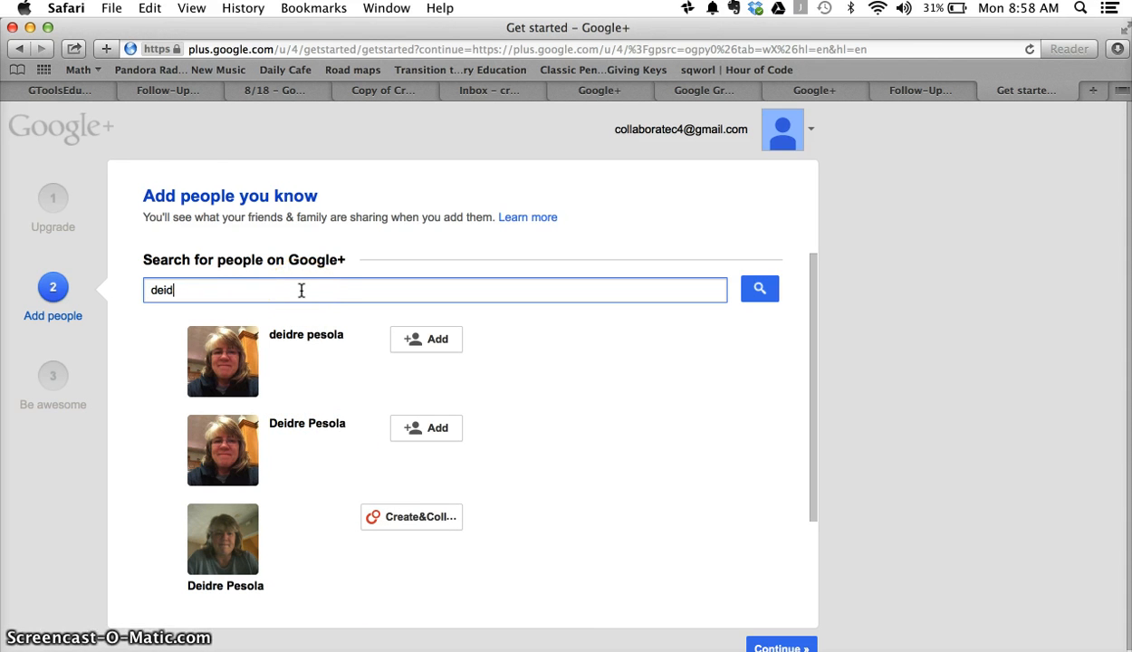
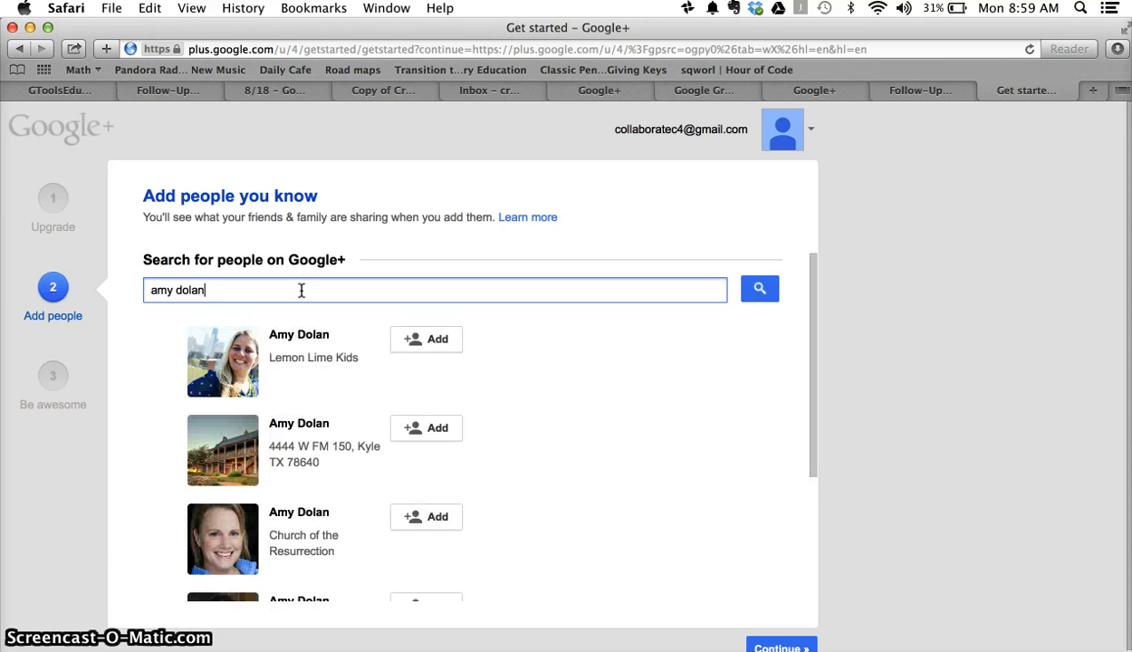
pyautogui.scroll(-5, 463, 459)
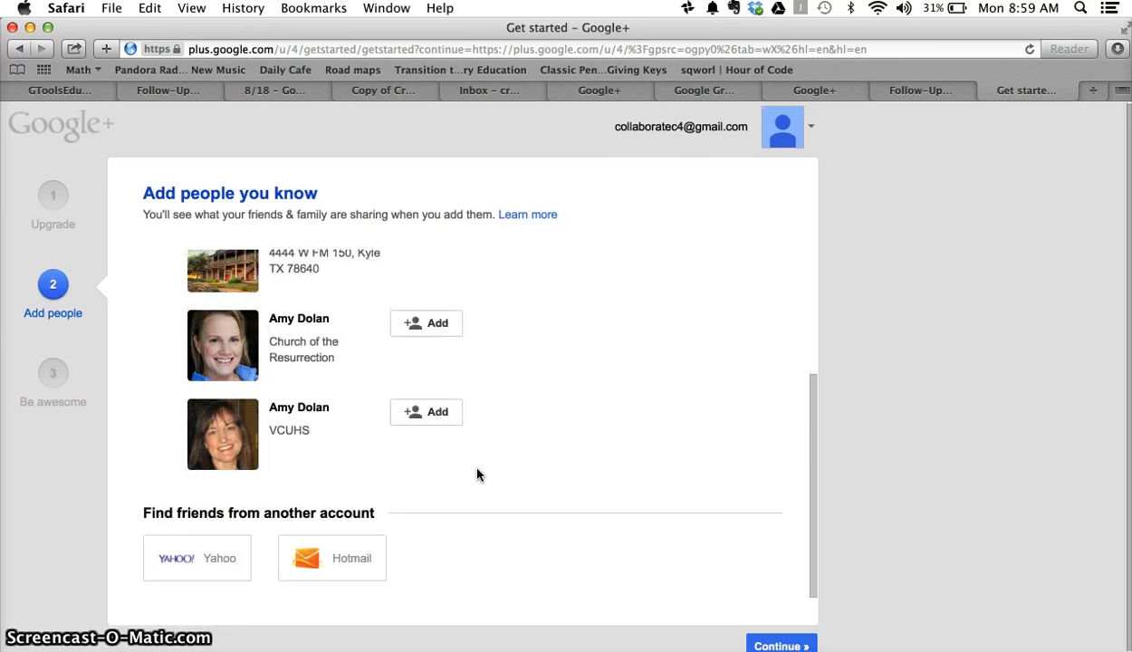
pyautogui.scroll(5, 478, 473)
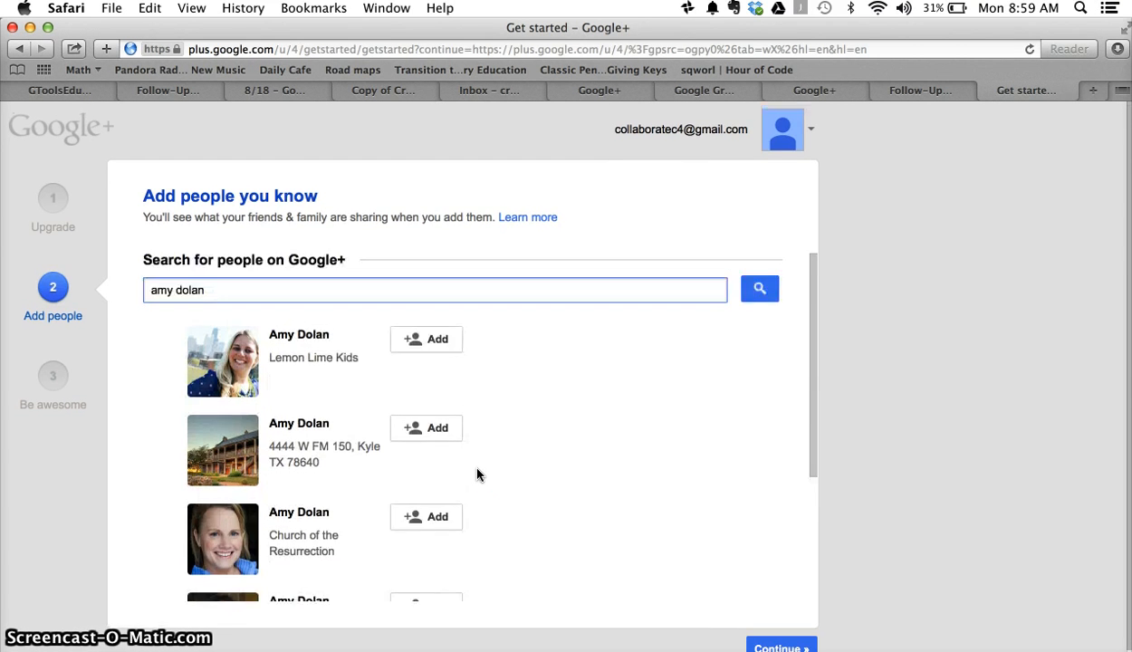
pyautogui.click(262, 292)
pyautogui.press('BackSpace')
pyautogui.press('BackSpace')
pyautogui.press('BackSpace')
pyautogui.press('BackSpace')
pyautogui.press('BackSpace')
pyautogui.press('BackSpace')
pyautogui.press('BackSpace')
pyautogui.press('BackSpace')
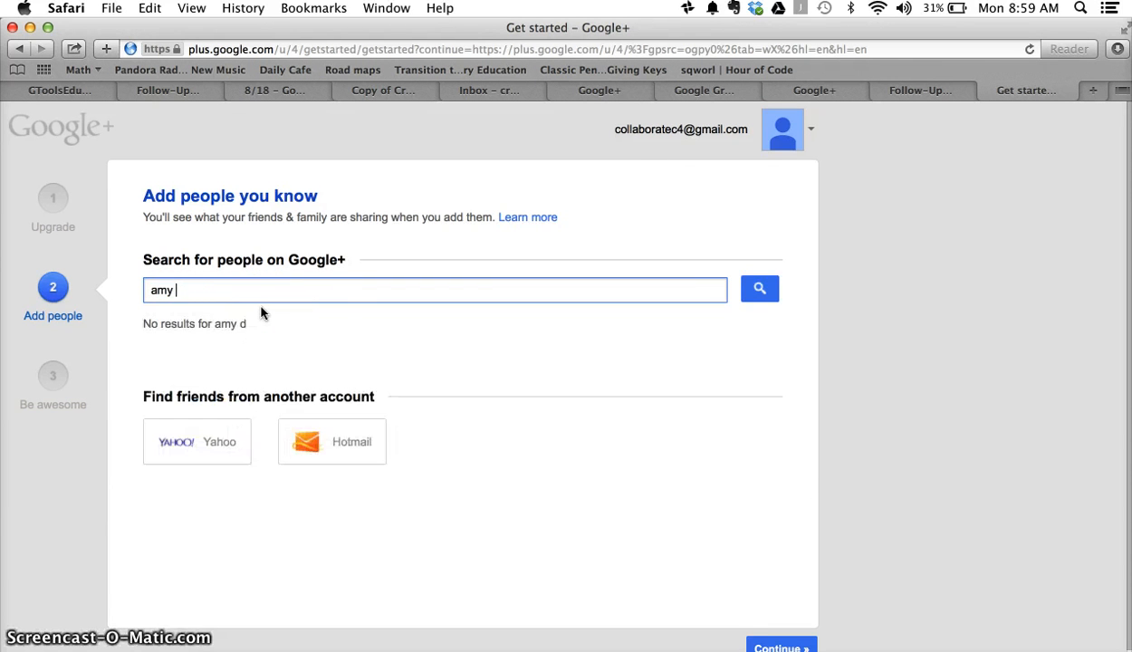
pyautogui.write('dolan')
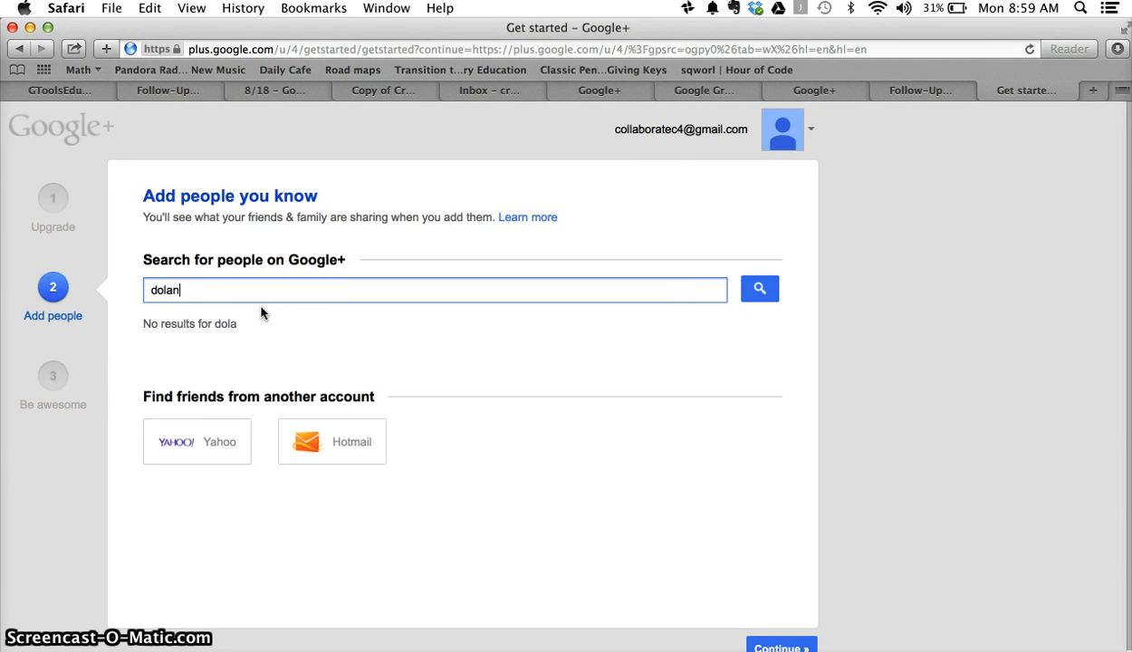
pyautogui.write(' a')
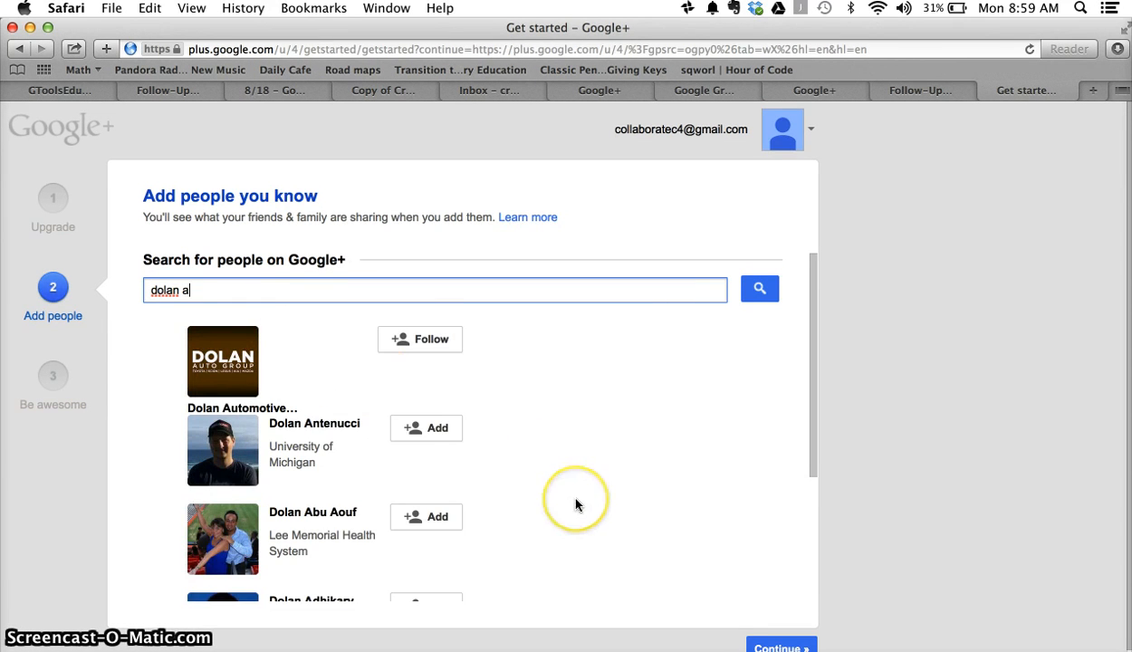
pyautogui.scroll(-3, 576, 506)
pyautogui.scroll(3, 576, 505)
pyautogui.press('BackSpace')
pyautogui.press('BackSpace')
pyautogui.press('BackSpace')
pyautogui.press('BackSpace')
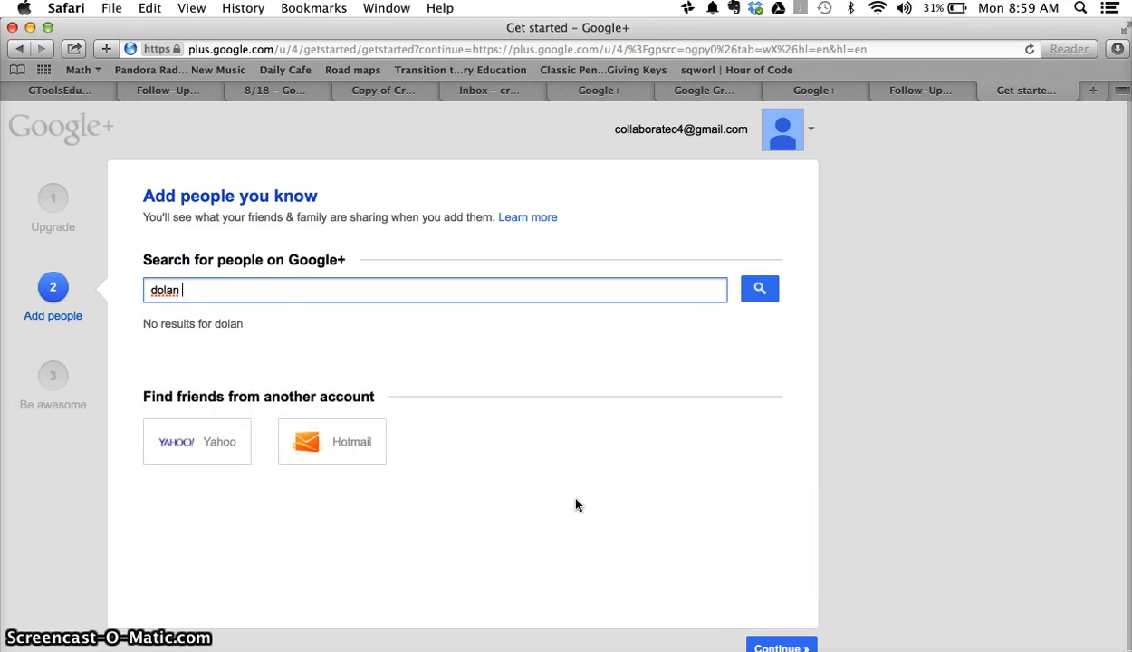
pyautogui.press('BackSpace')
pyautogui.press('BackSpace')
pyautogui.press('BackSpace')
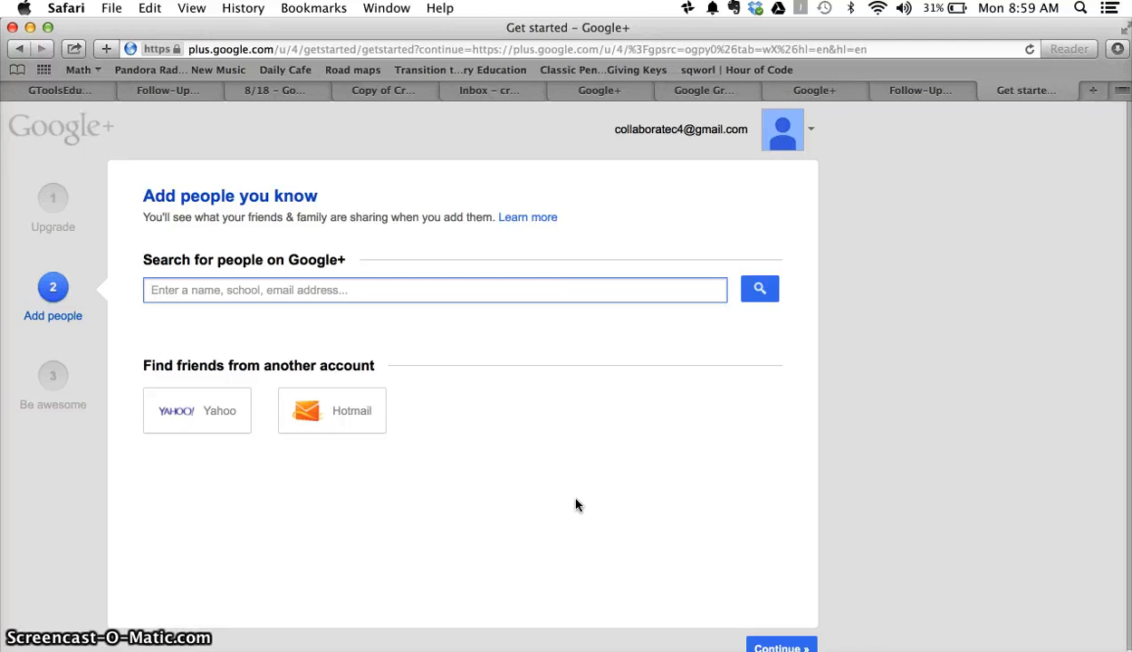
pyautogui.scroll(-1, 856, 492)
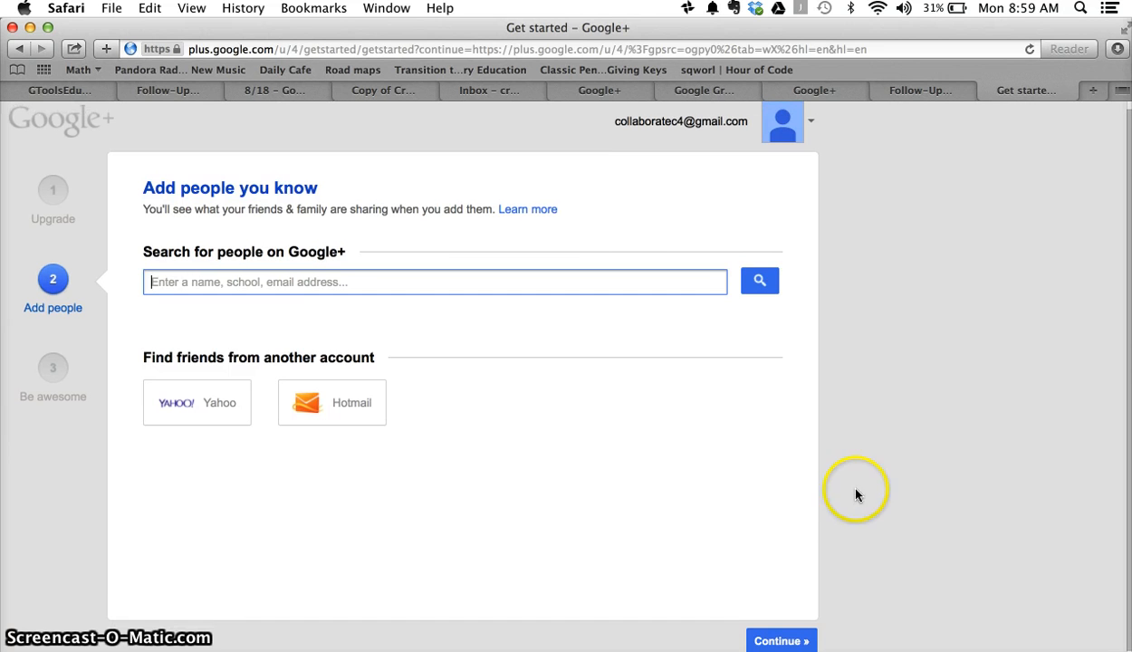
# Step: Skip the follow suggestions and continue past the 'You might be lonely' warning
pyautogui.click(785, 636)
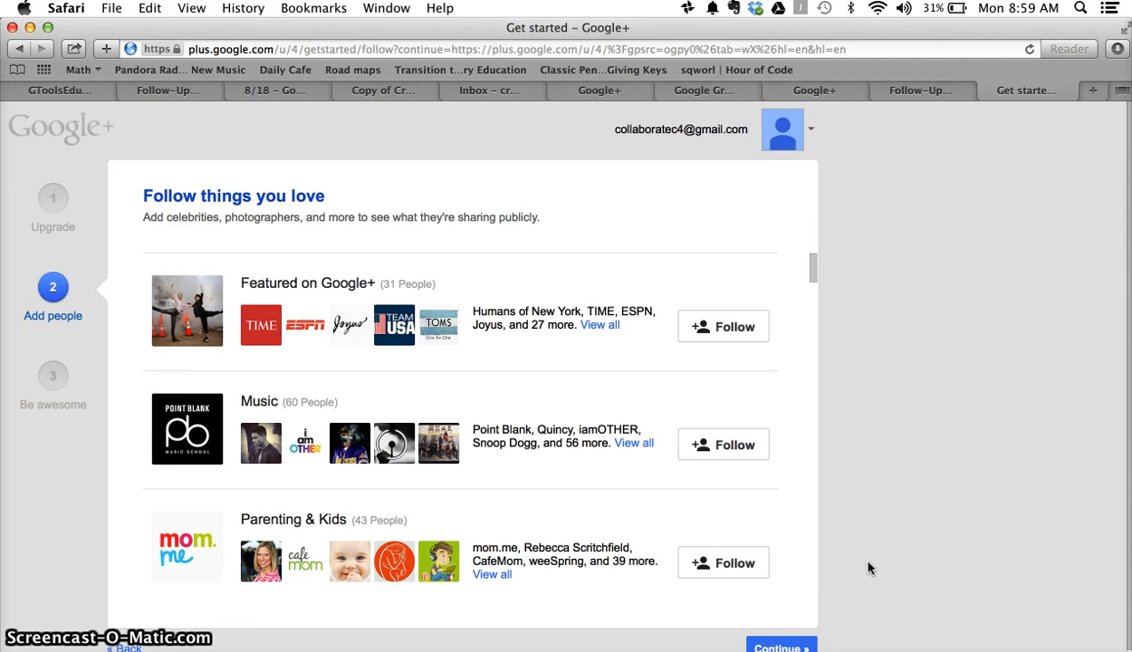
pyautogui.scroll(-1, 868, 568)
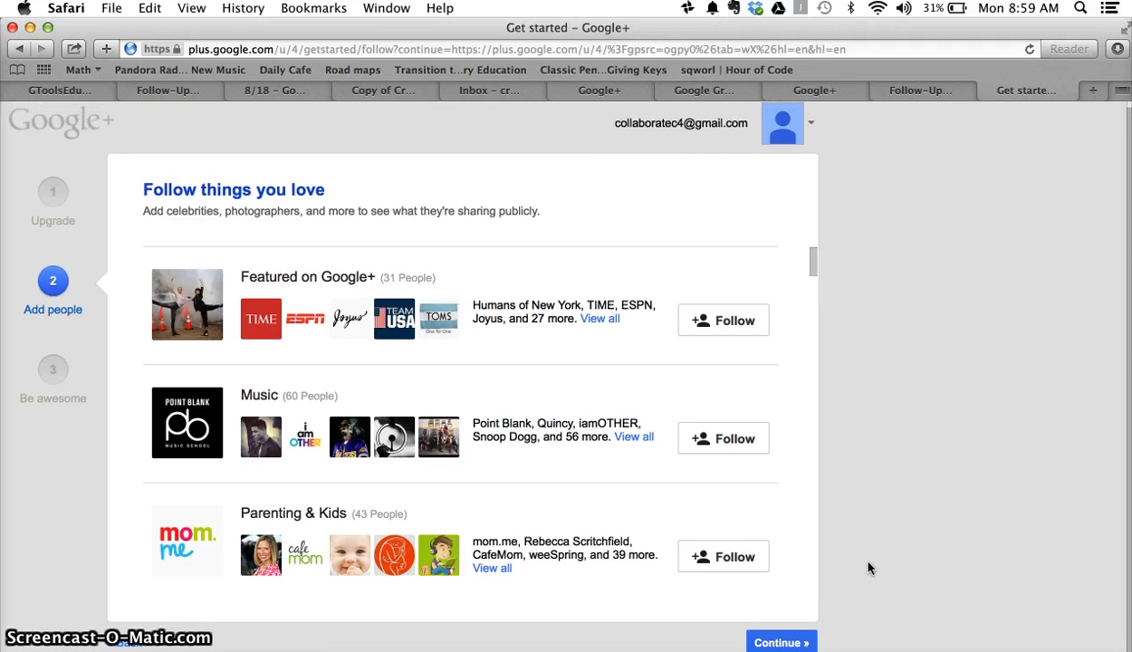
pyautogui.click(774, 641)
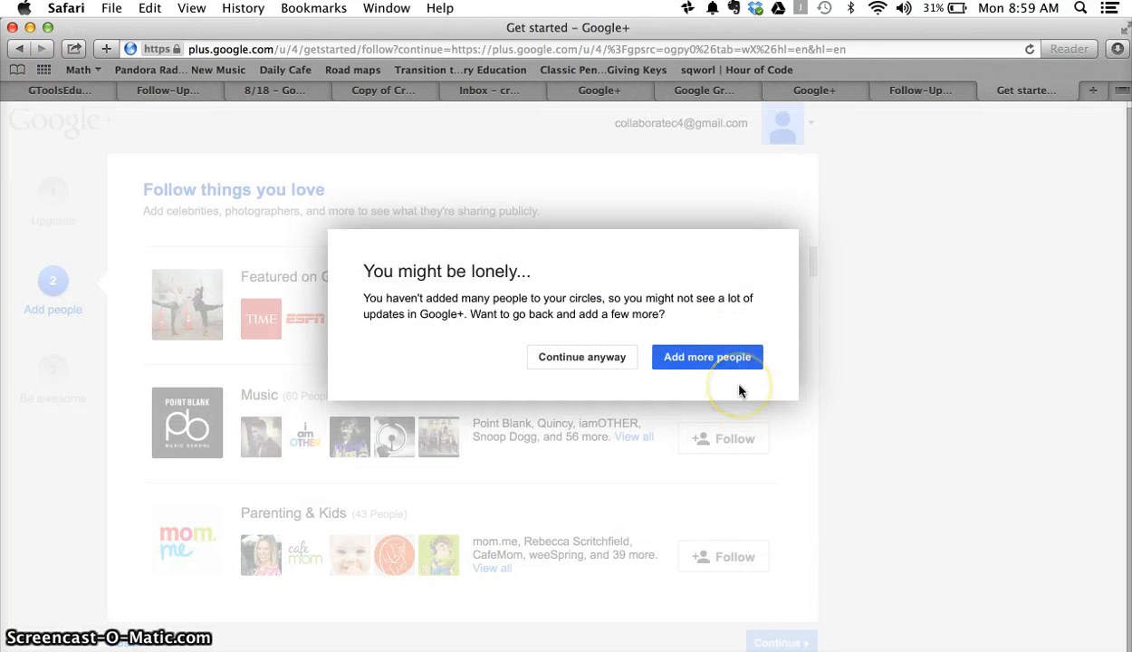
pyautogui.click(610, 359)
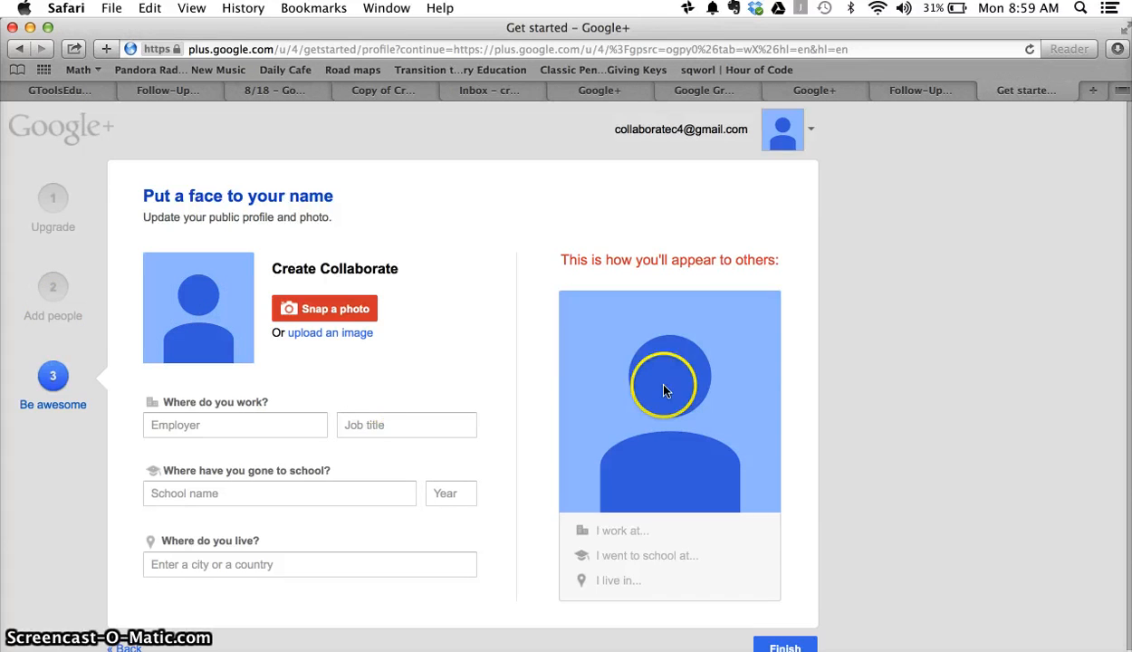
# Step: Finish the 'Put a face to your name' page to complete the Google+ setup wizard
pyautogui.scroll(-1, 847, 449)
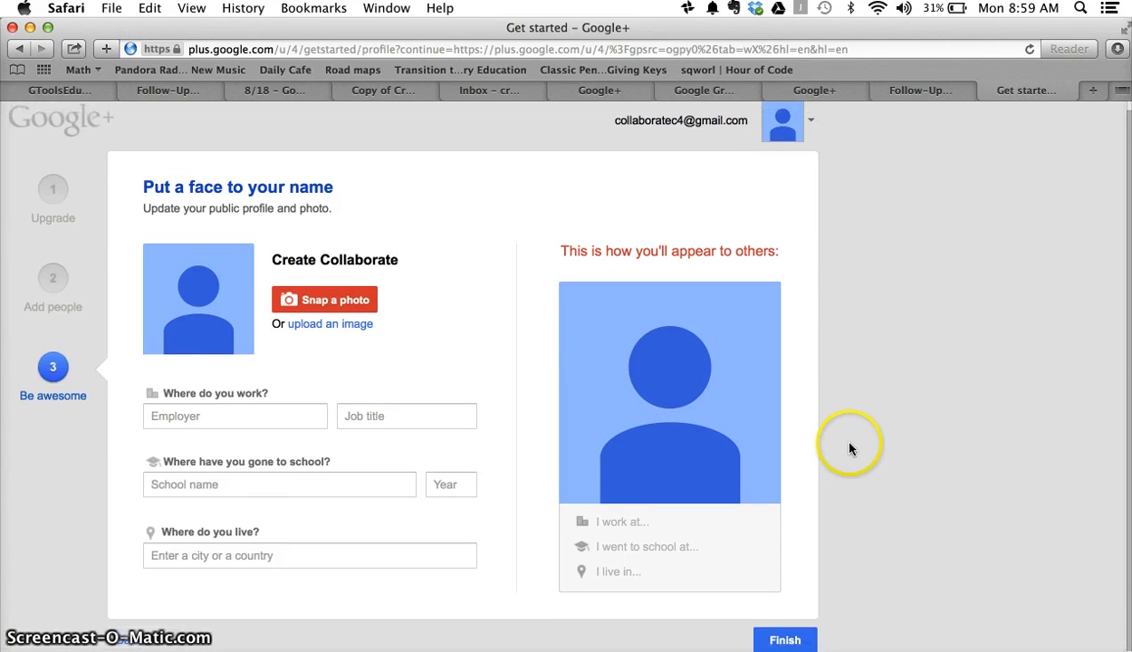
pyautogui.click(785, 642)
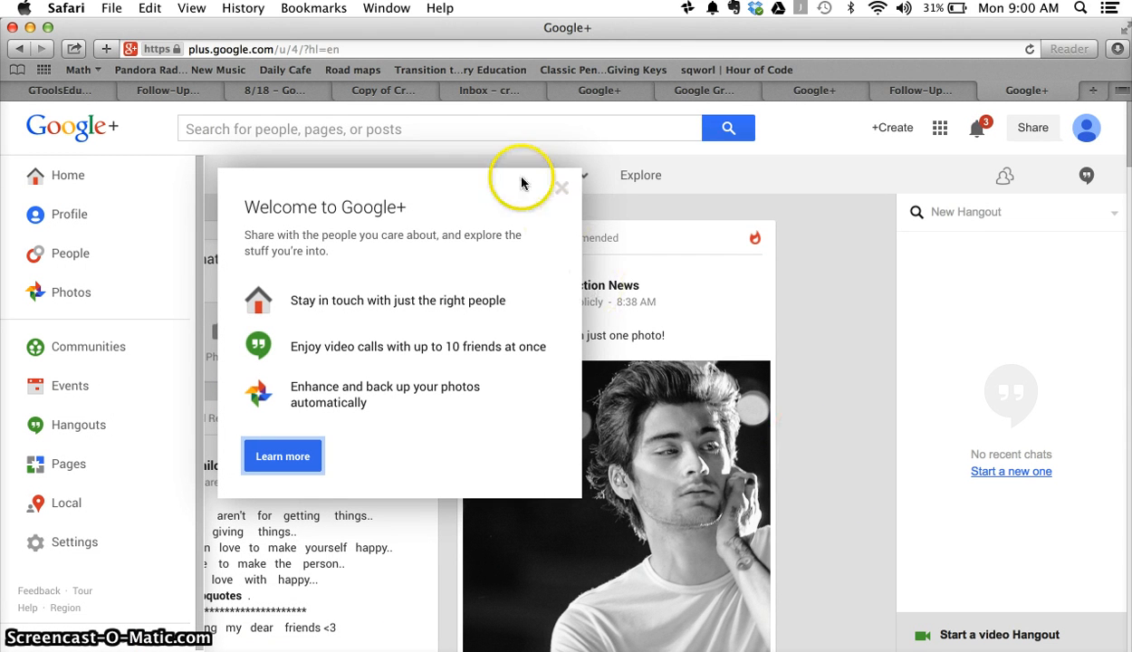
# Step: Dismiss the welcome message and the navigation tour tip on the home stream
pyautogui.click(562, 188)
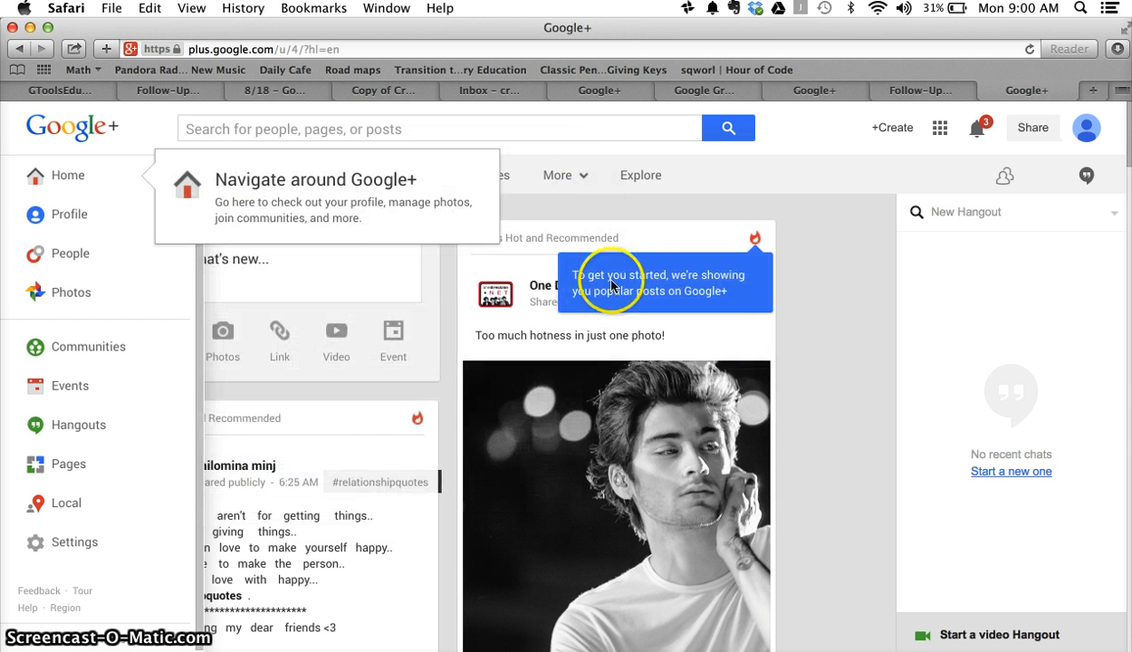
pyautogui.click(826, 363)
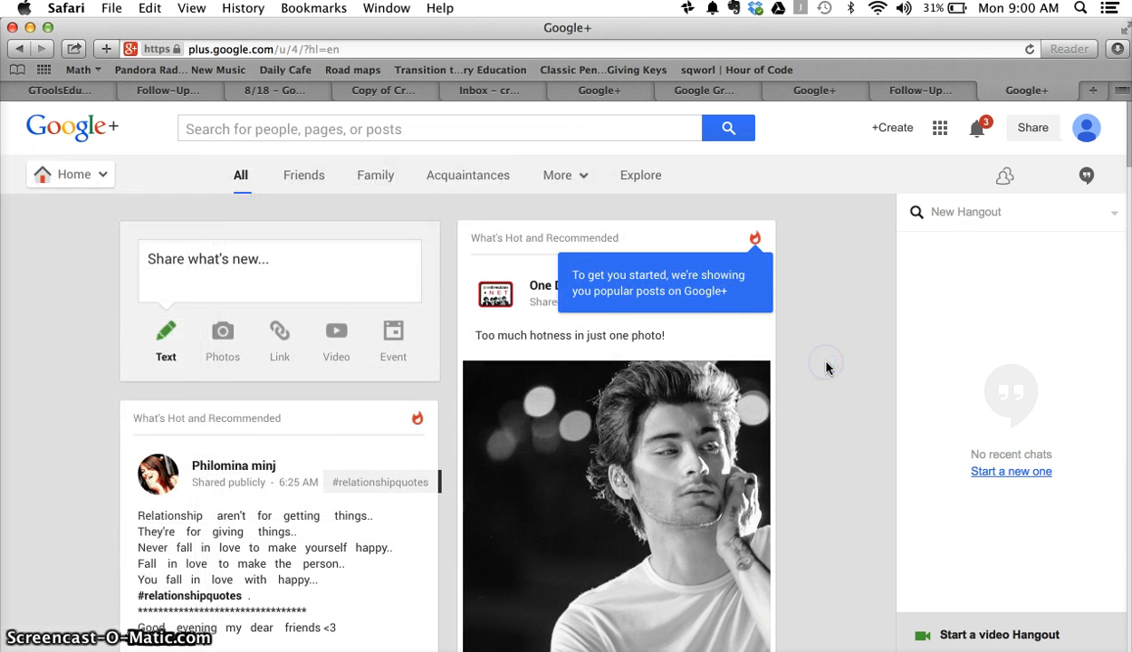
pyautogui.scroll(-10, 826, 365)
pyautogui.scroll(-4, 826, 368)
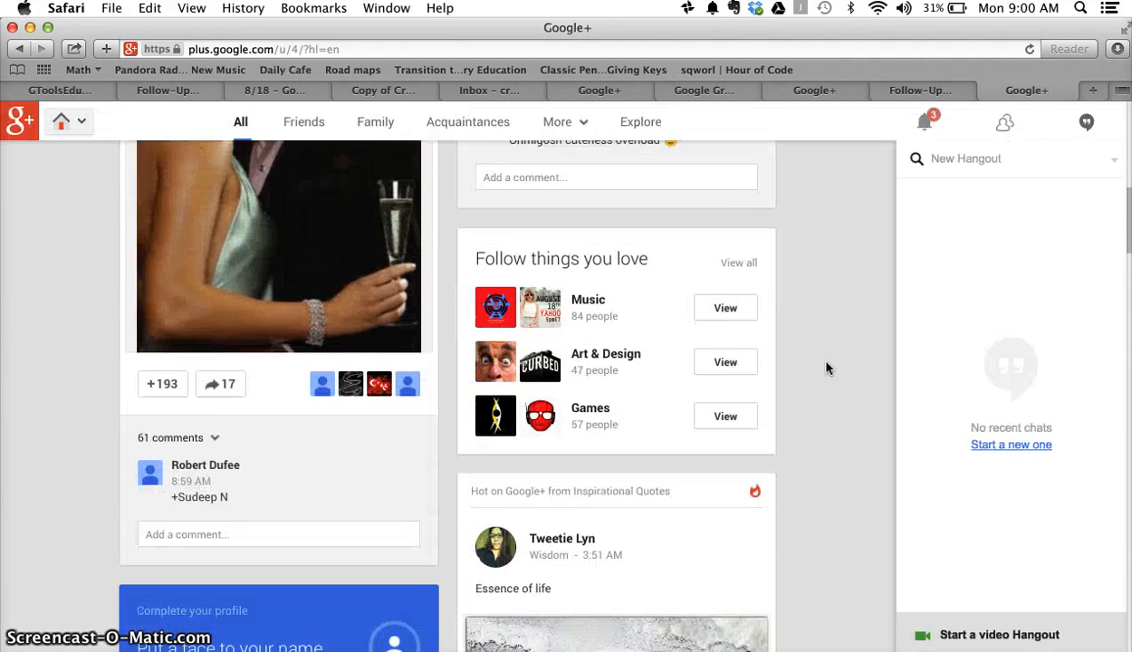
pyautogui.scroll(-5, 826, 368)
pyautogui.scroll(-5, 826, 368)
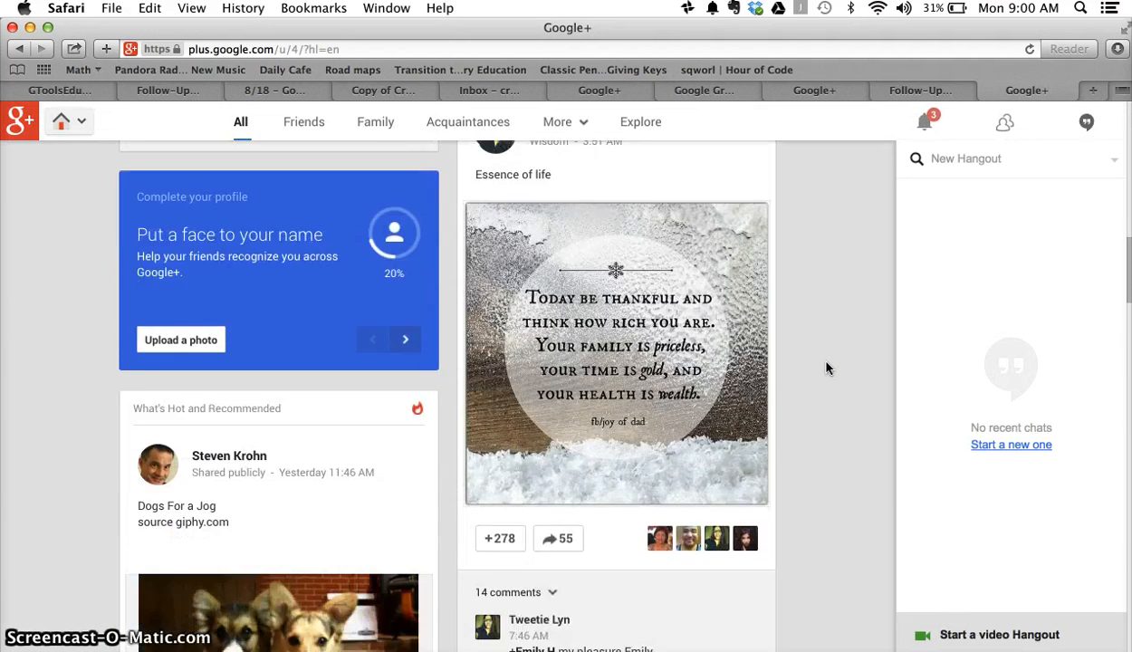
pyautogui.scroll(2, 826, 368)
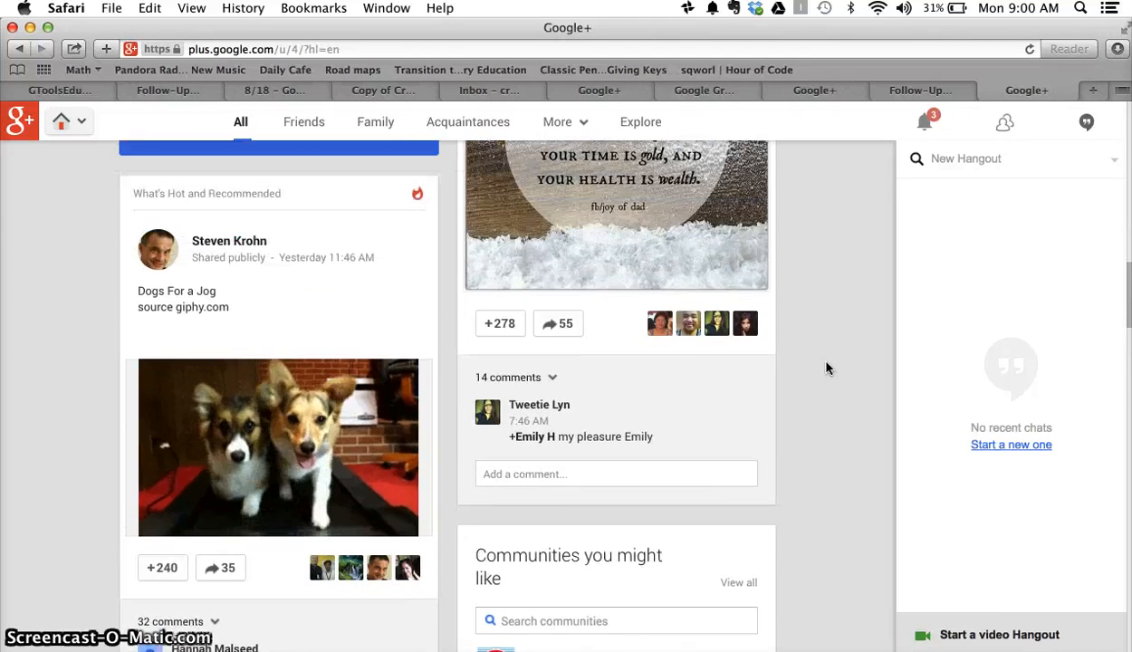
pyautogui.scroll(-6, 827, 368)
pyautogui.scroll(15, 826, 368)
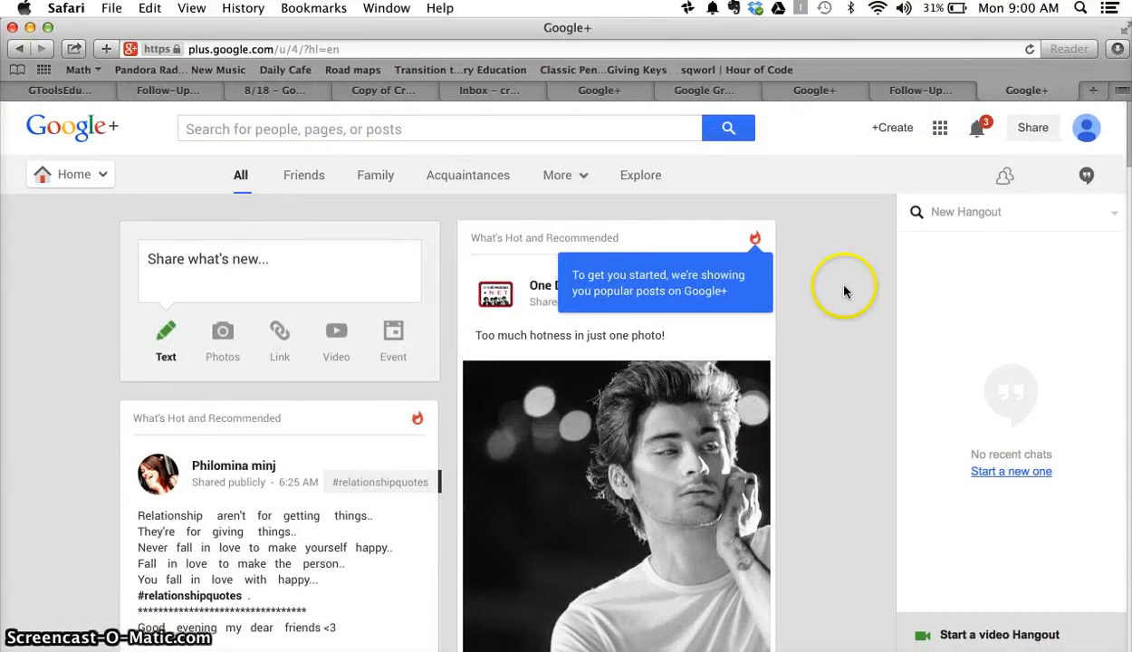
# Step: Remove the celebrity-suggestions and profile-tip notifications, then close the notifications panel
pyautogui.click(978, 129)
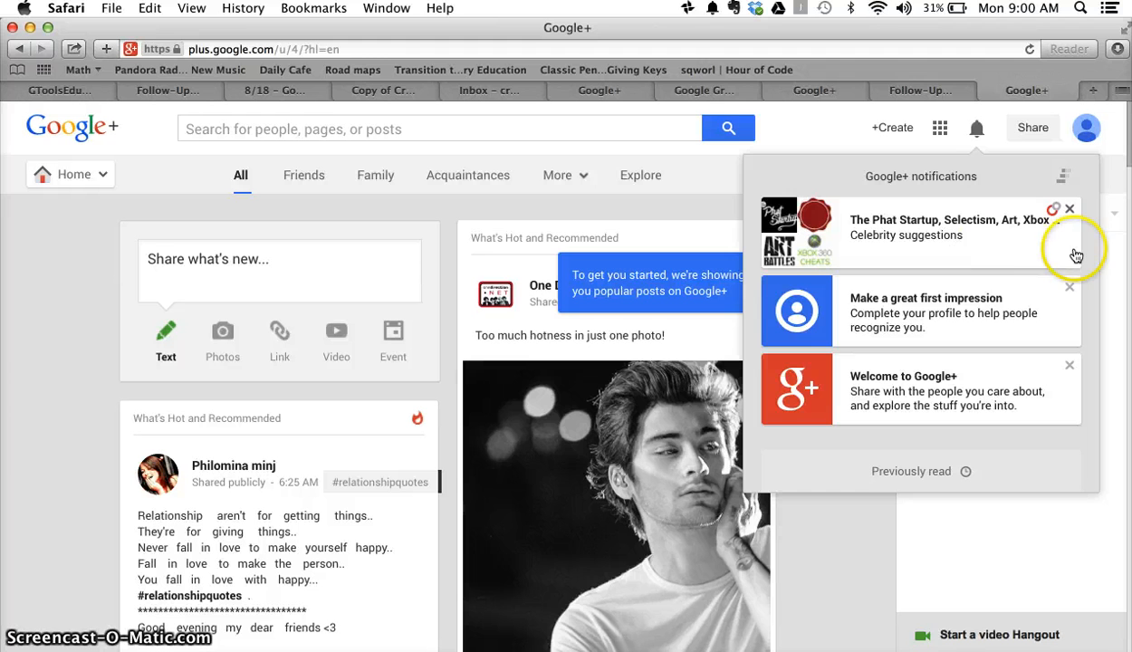
pyautogui.click(1070, 208)
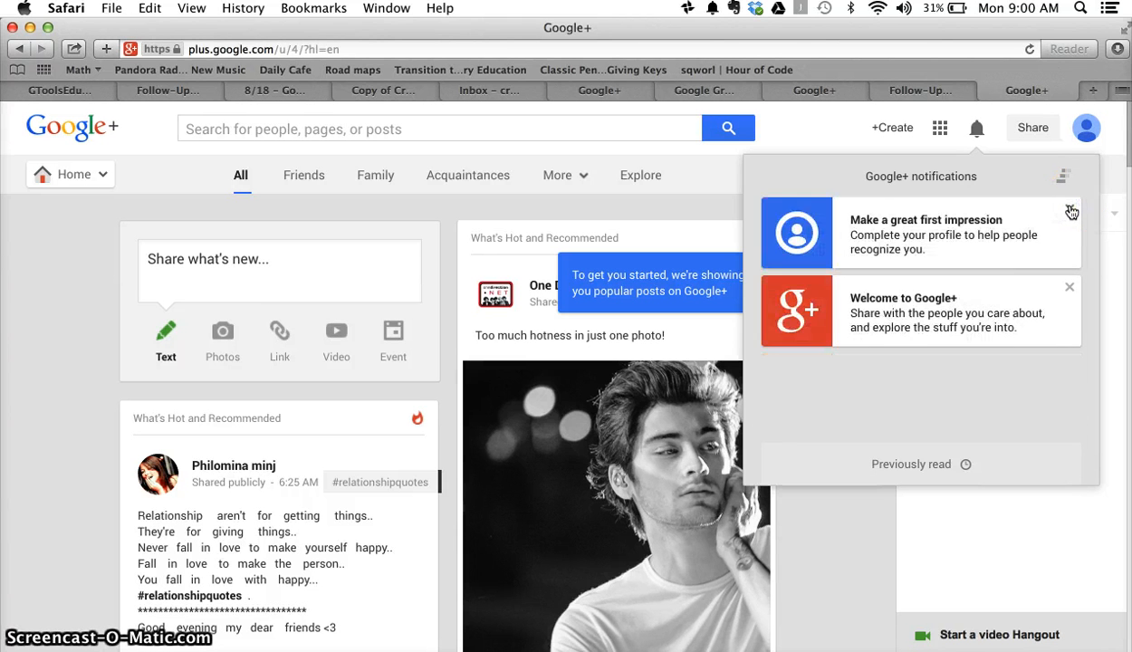
pyautogui.click(1071, 210)
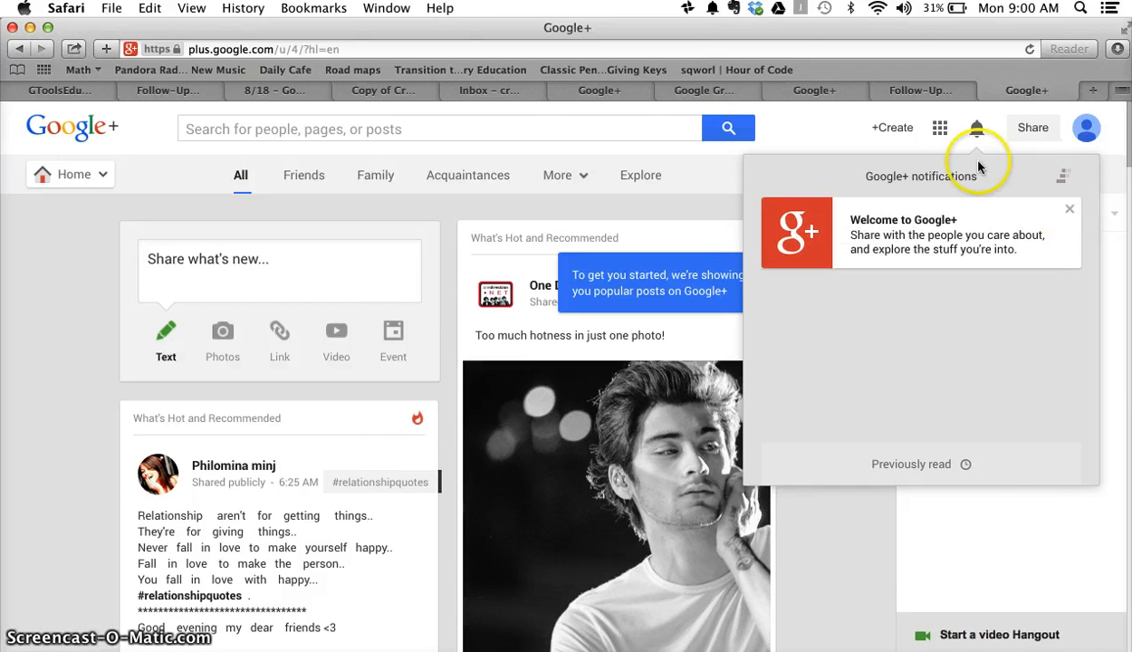
pyautogui.click(977, 131)
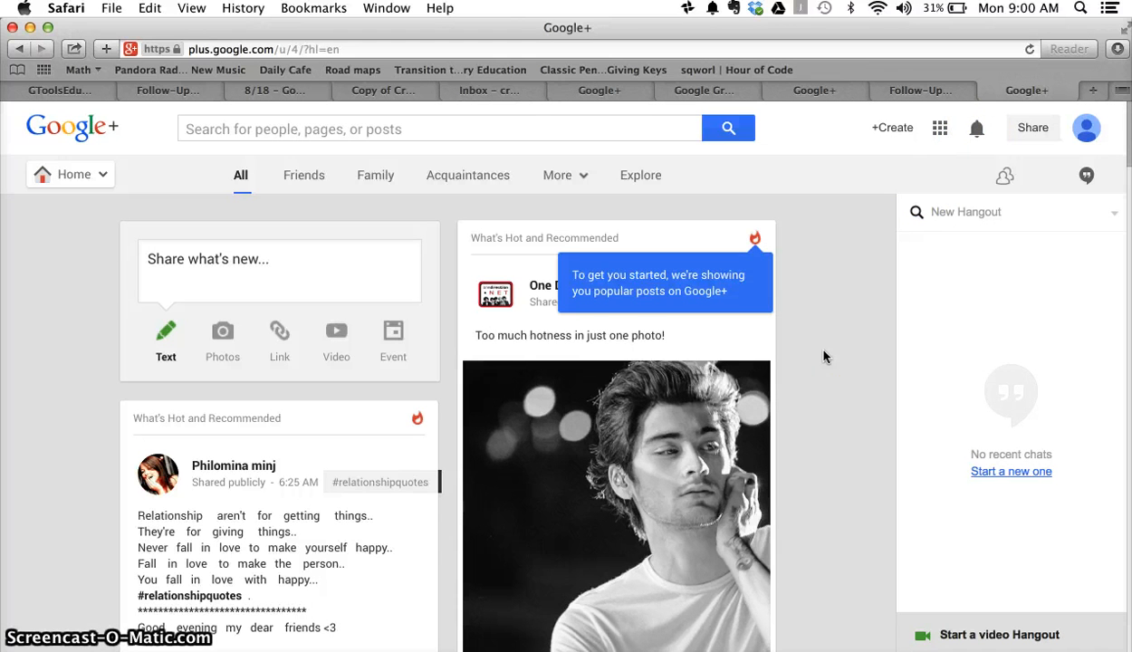
# Step: Open the full Google products list through the apps grid's More and 'Even more from Google'
pyautogui.click(940, 130)
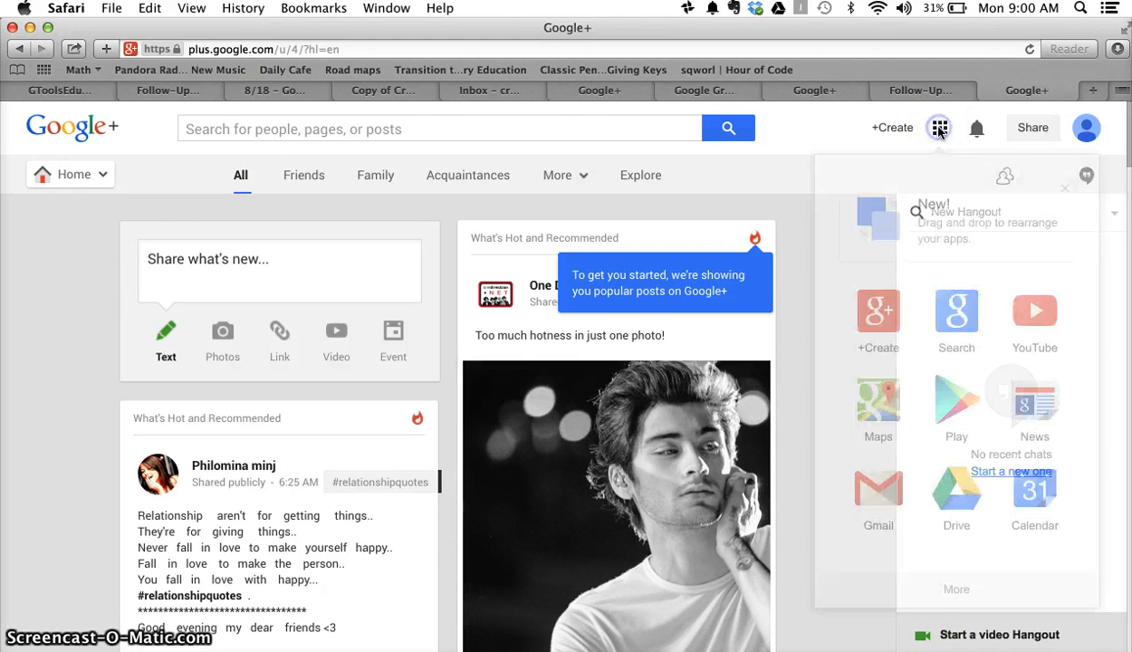
pyautogui.click(956, 588)
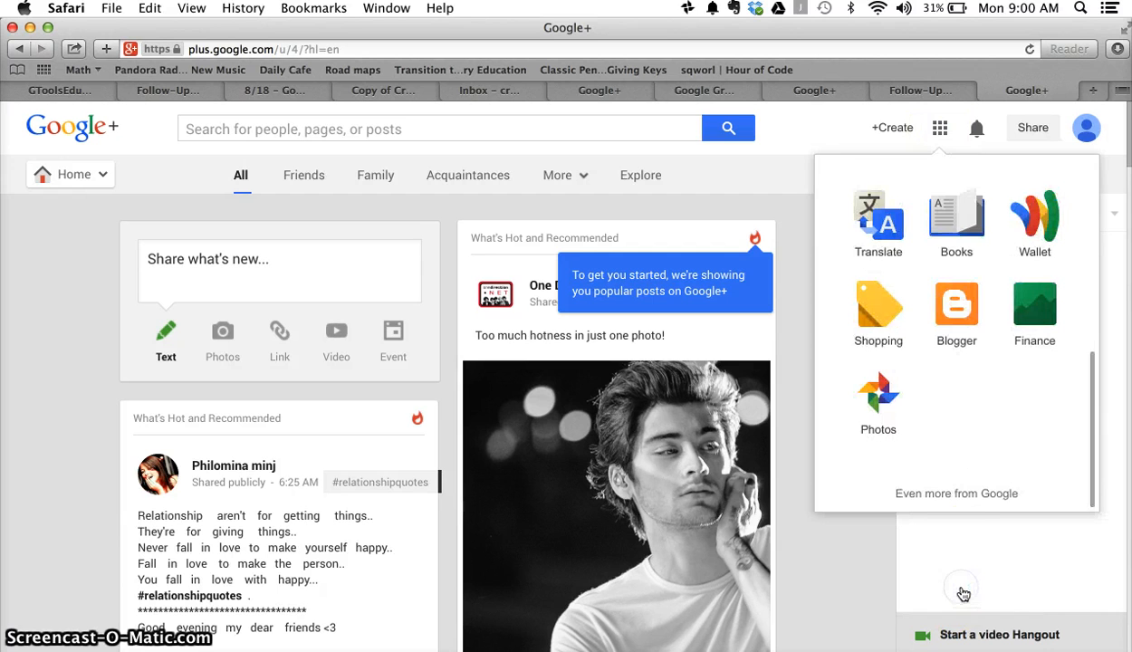
pyautogui.click(961, 498)
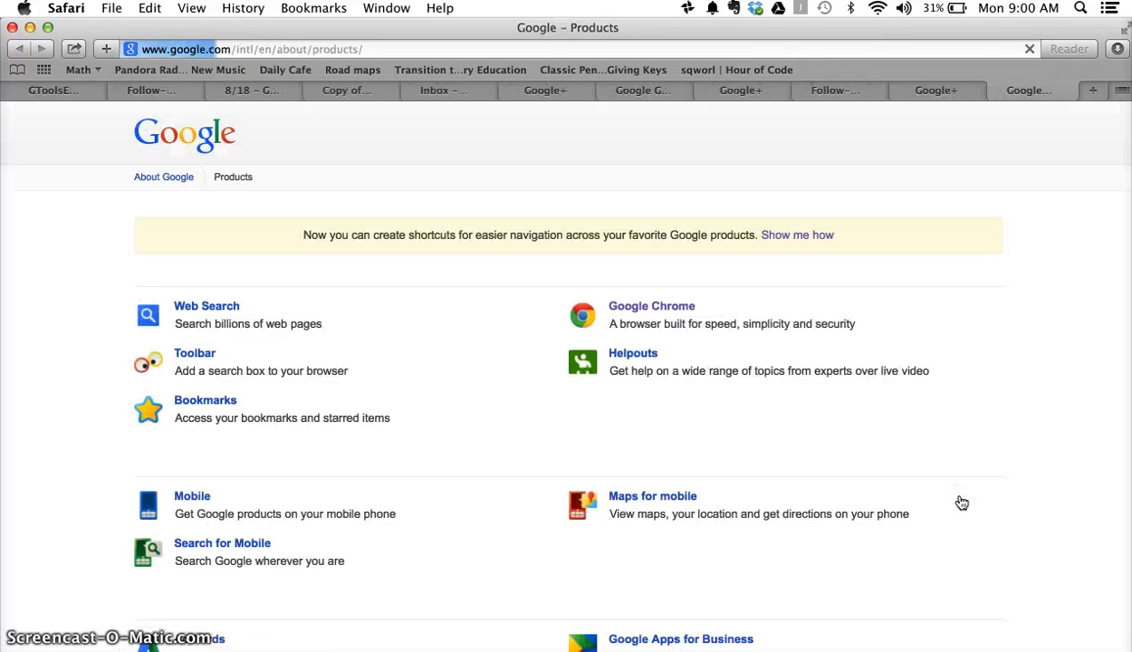
pyautogui.click(907, 497)
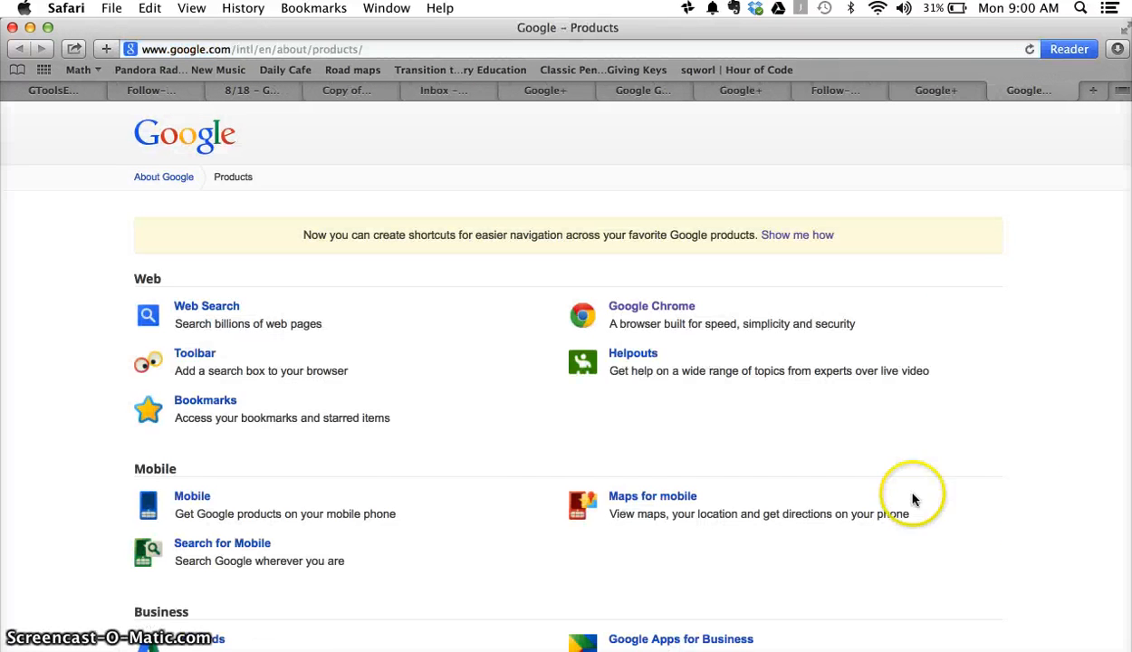
pyautogui.click(414, 471)
# Step: Scroll the Products page down to the Social section and open Google Groups
pyautogui.scroll(-5, 415, 473)
pyautogui.scroll(-10, 415, 472)
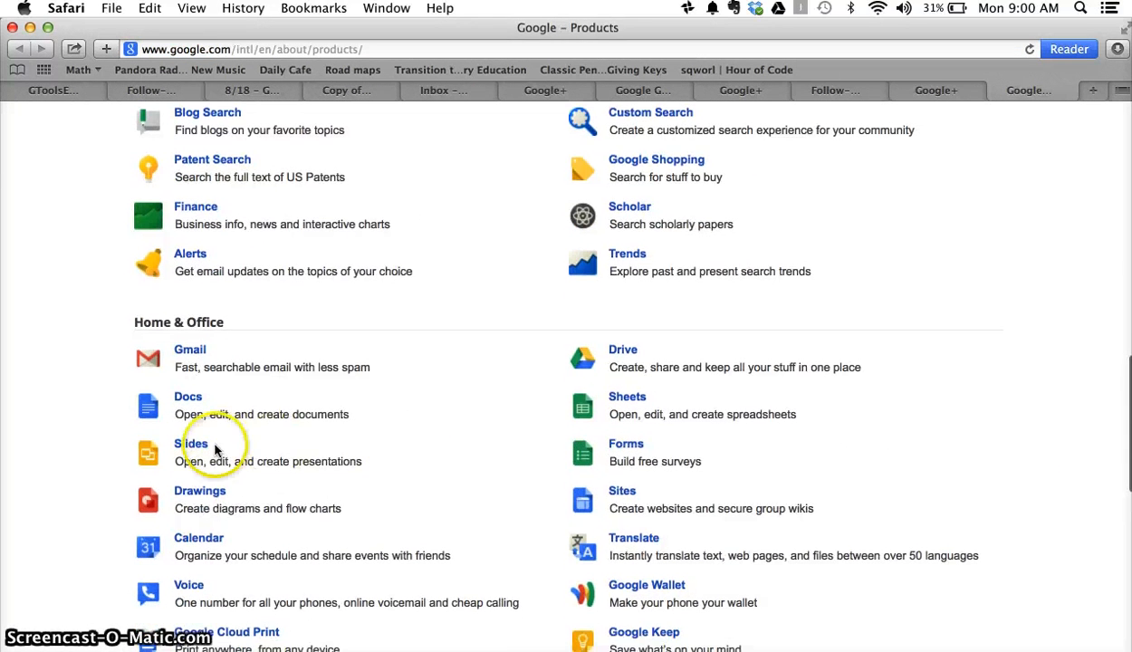
pyautogui.scroll(-5, 268, 506)
pyautogui.scroll(-3, 265, 507)
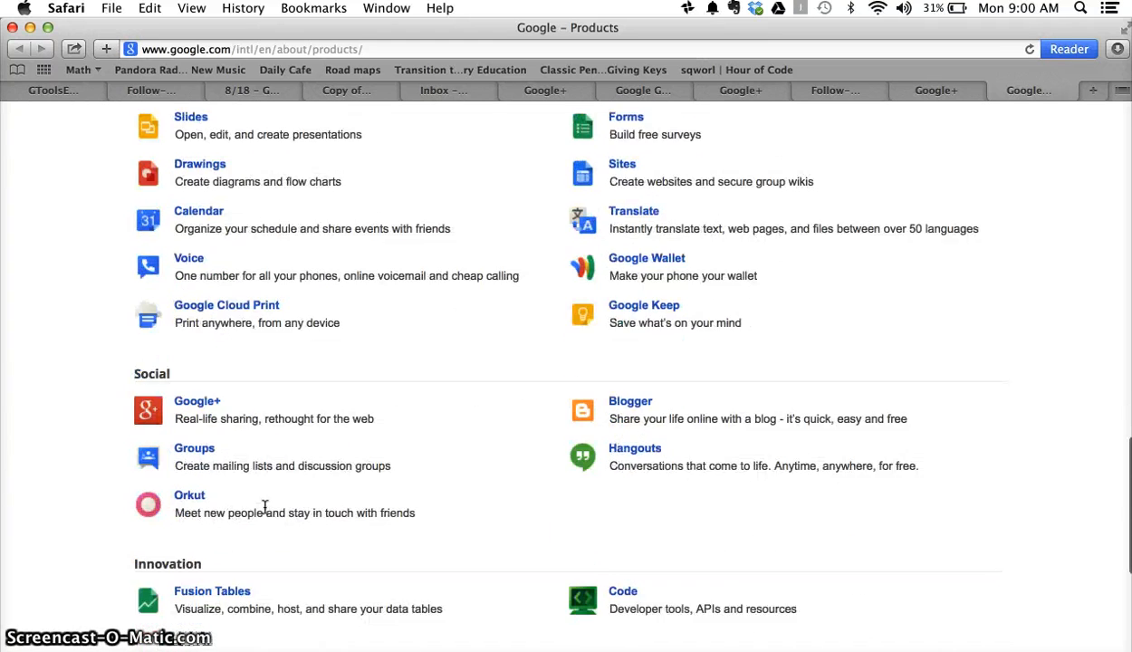
pyautogui.click(202, 450)
pyautogui.click(500, 535)
pyautogui.scroll(6, 503, 536)
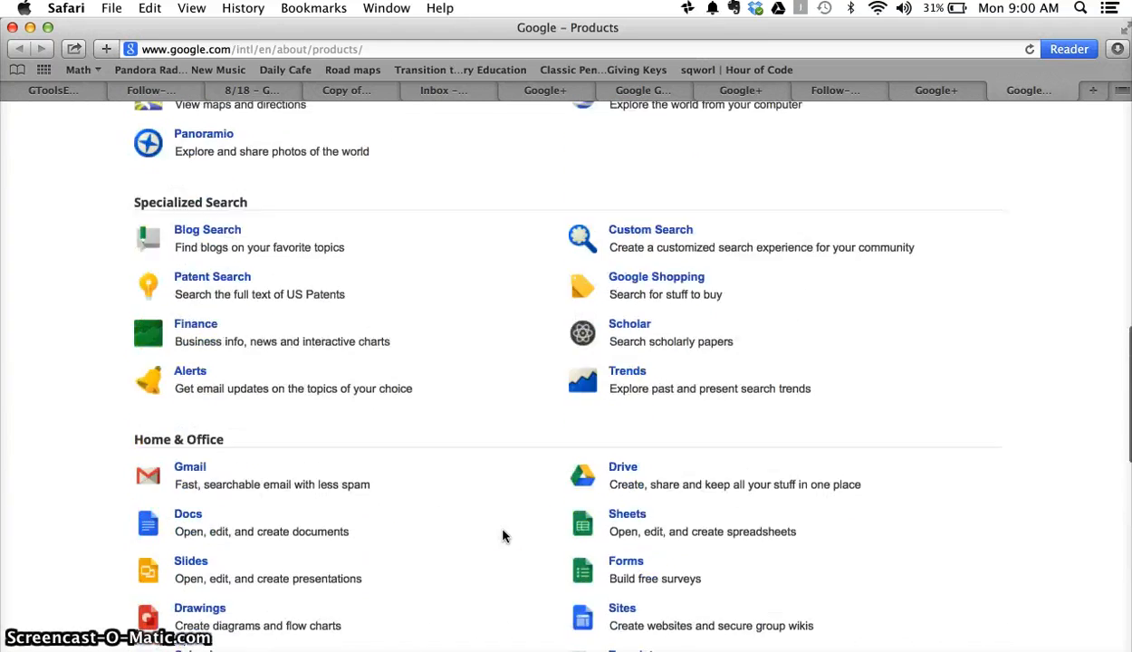
pyautogui.scroll(-10, 503, 536)
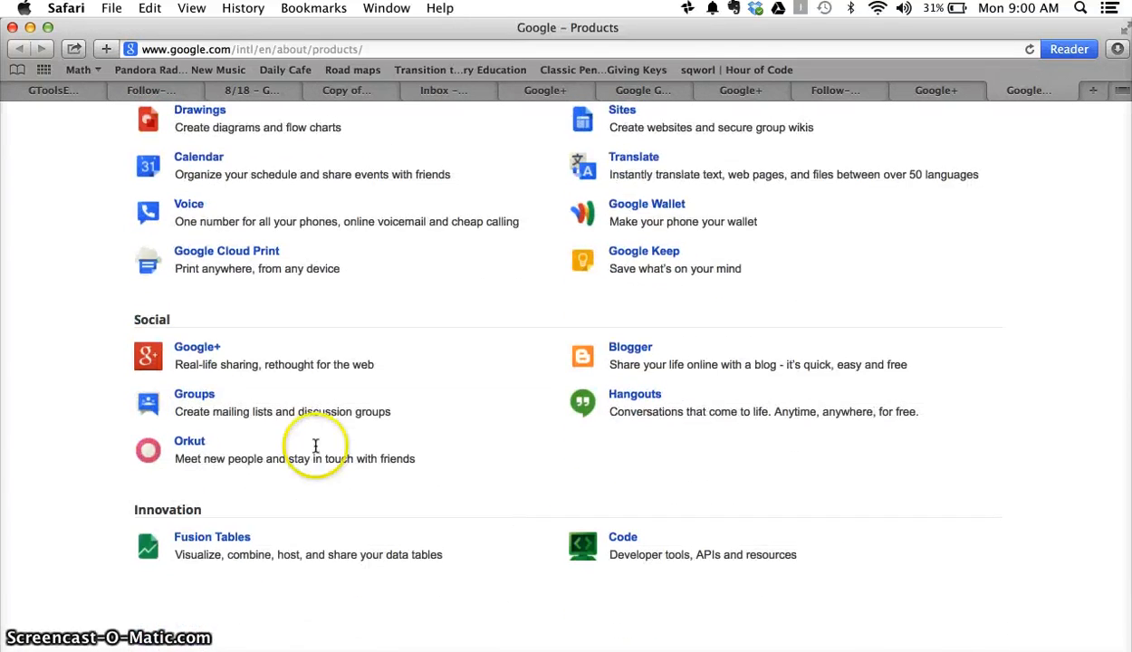
pyautogui.click(195, 399)
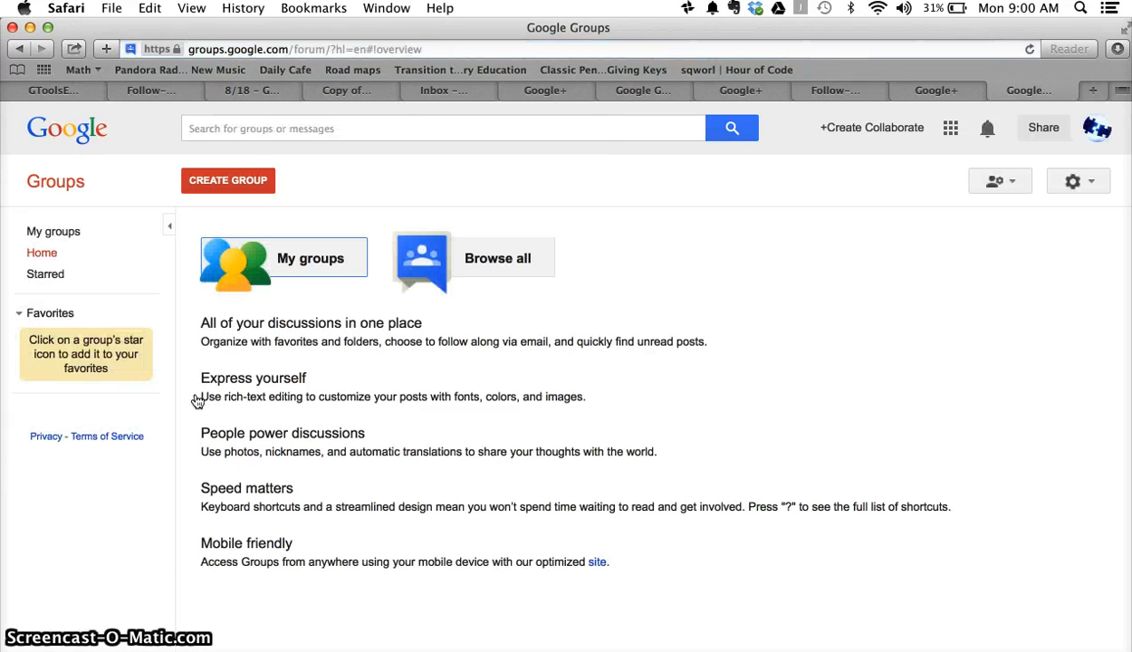
# Step: Open the Create & Collaborate group from My groups and start a new topic
pyautogui.click(290, 263)
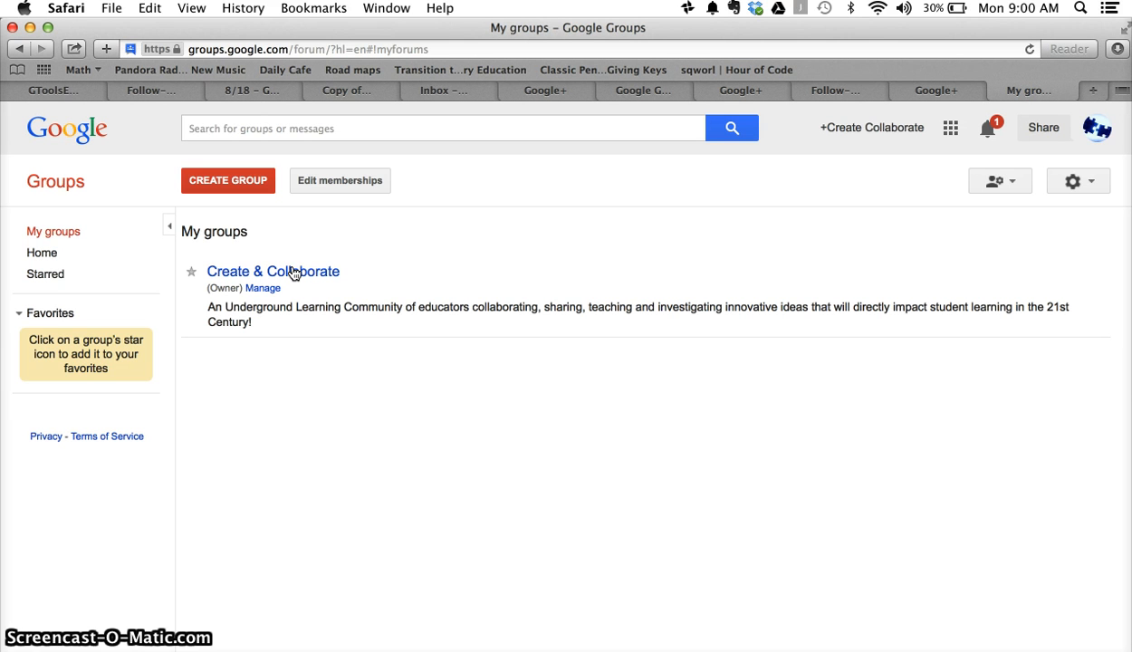
pyautogui.click(296, 276)
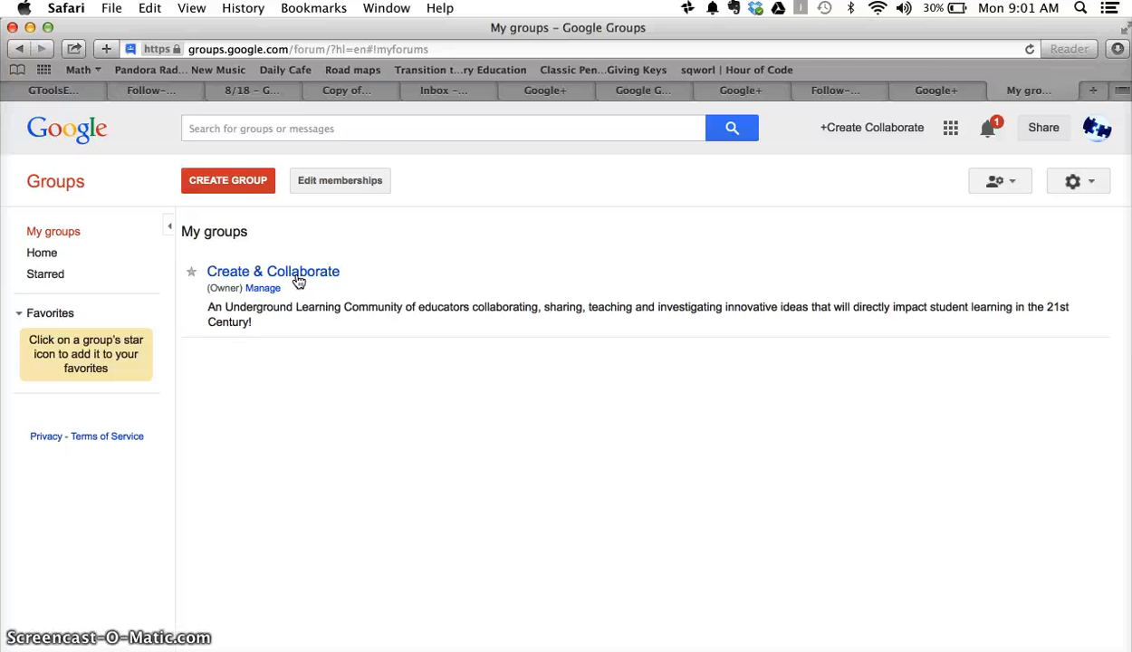
pyautogui.click(312, 272)
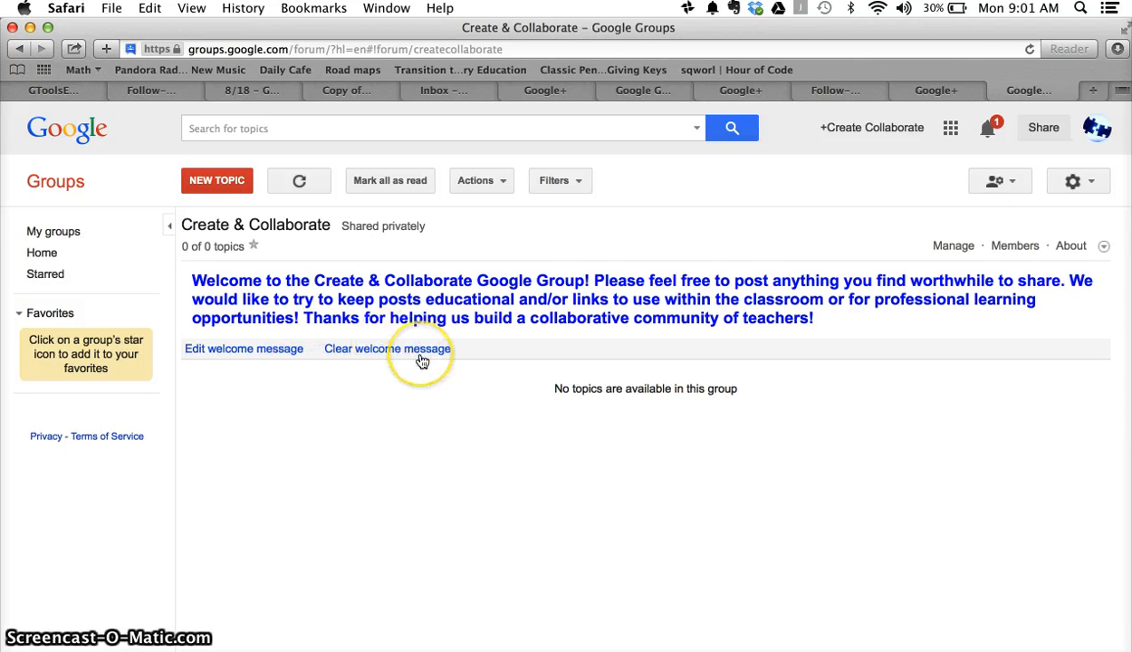
pyautogui.click(499, 186)
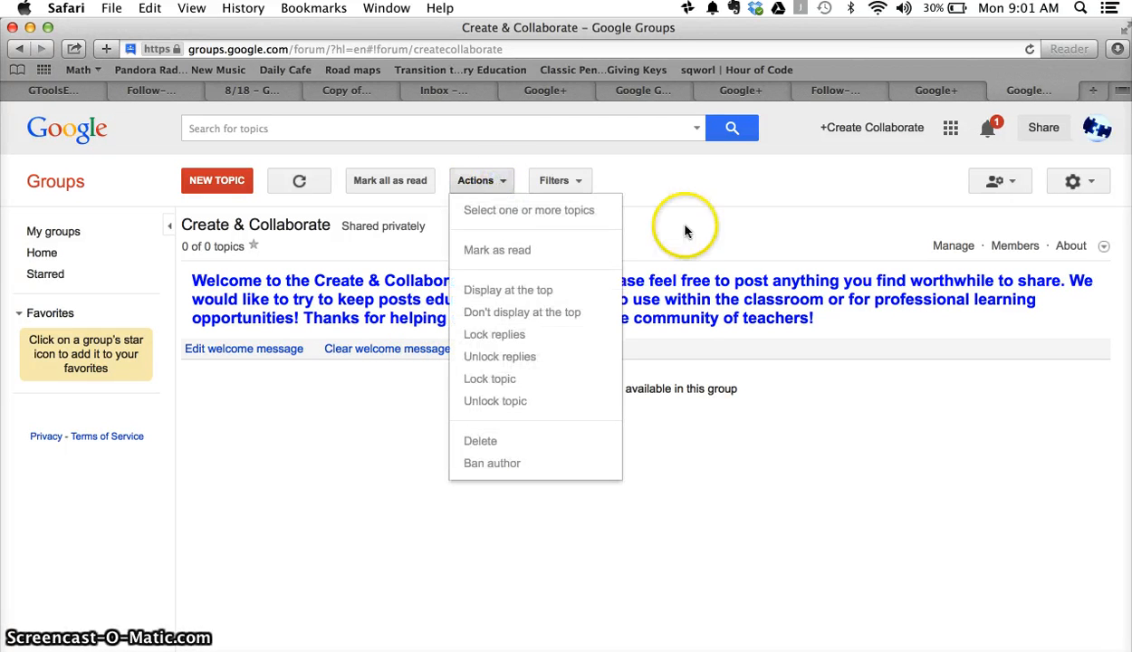
pyautogui.click(784, 227)
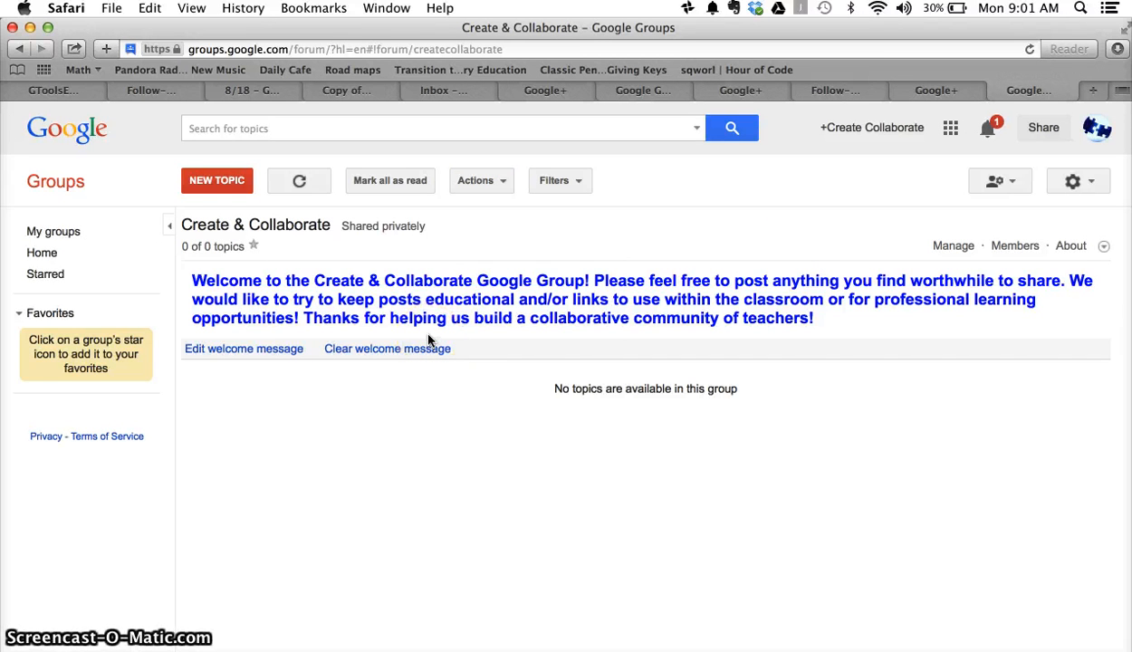
pyautogui.click(214, 181)
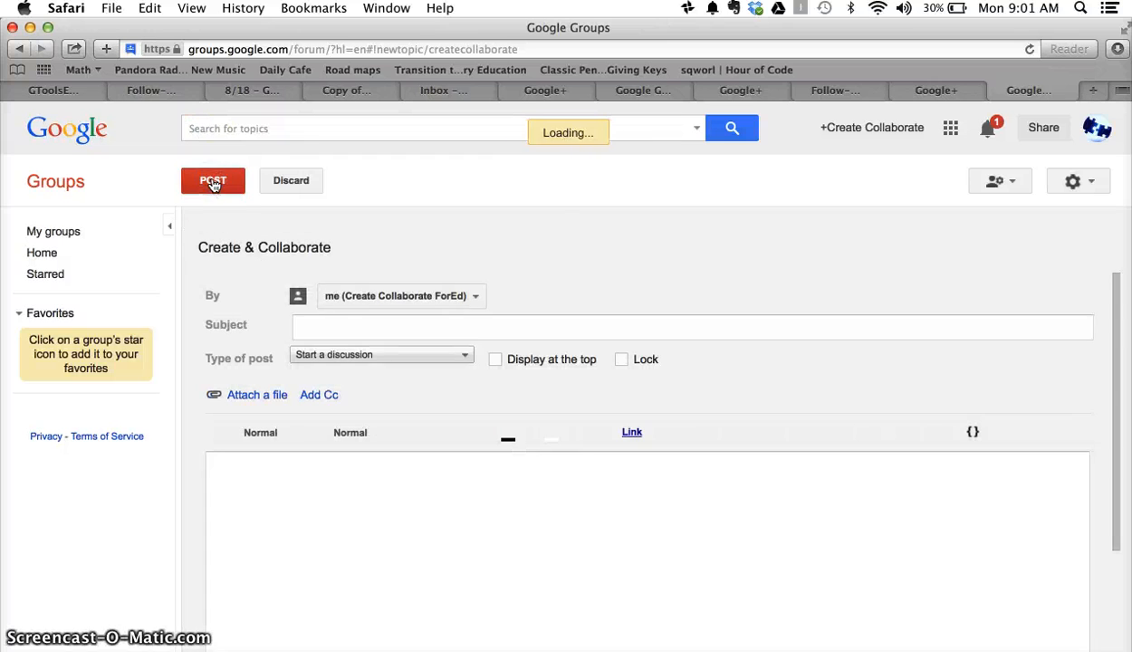
# Step: Post the topic 'Tonights Meeting' with the message 'We rock!' and open it in the group
pyautogui.click(333, 326)
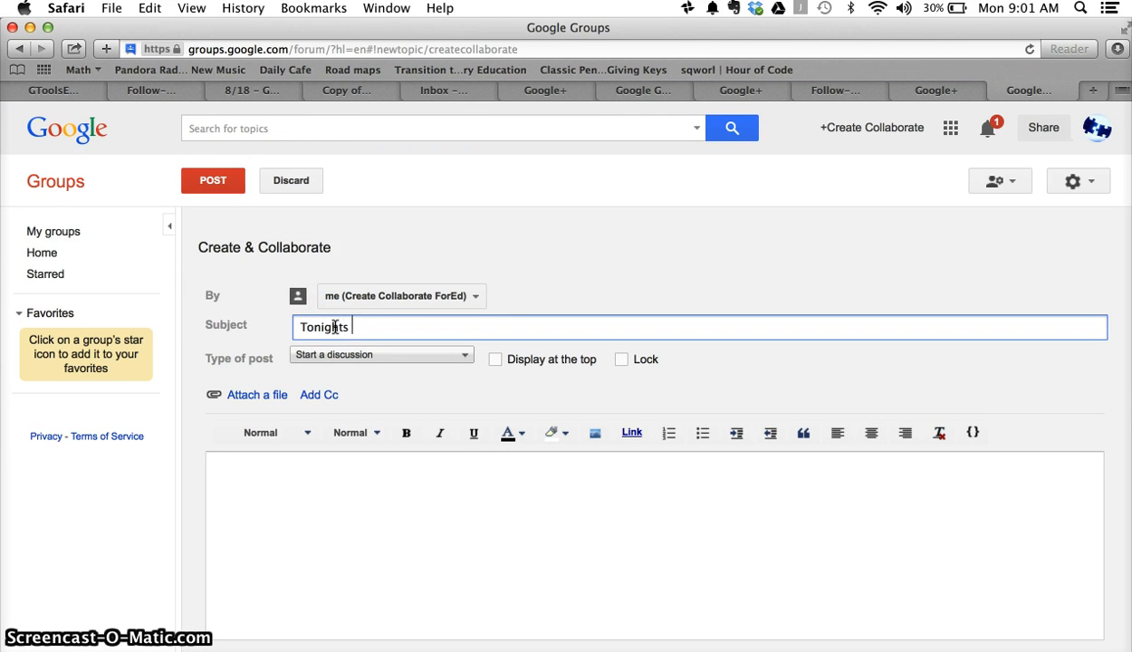
pyautogui.write('Tonights Meeting')
pyautogui.press('Tab')
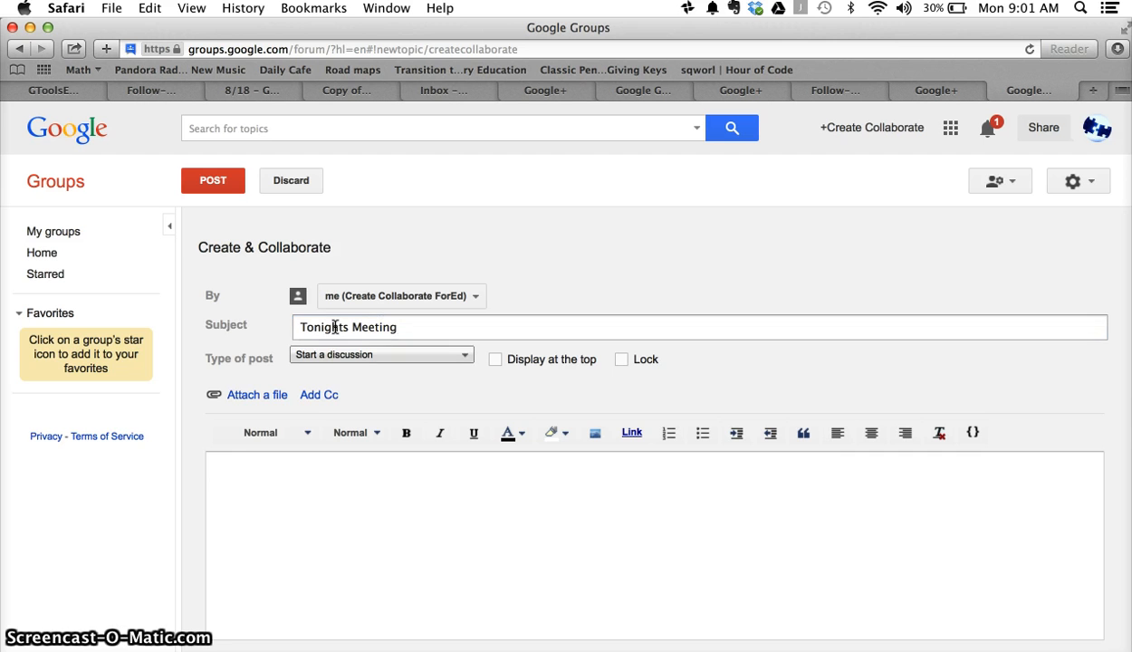
pyautogui.click(246, 462)
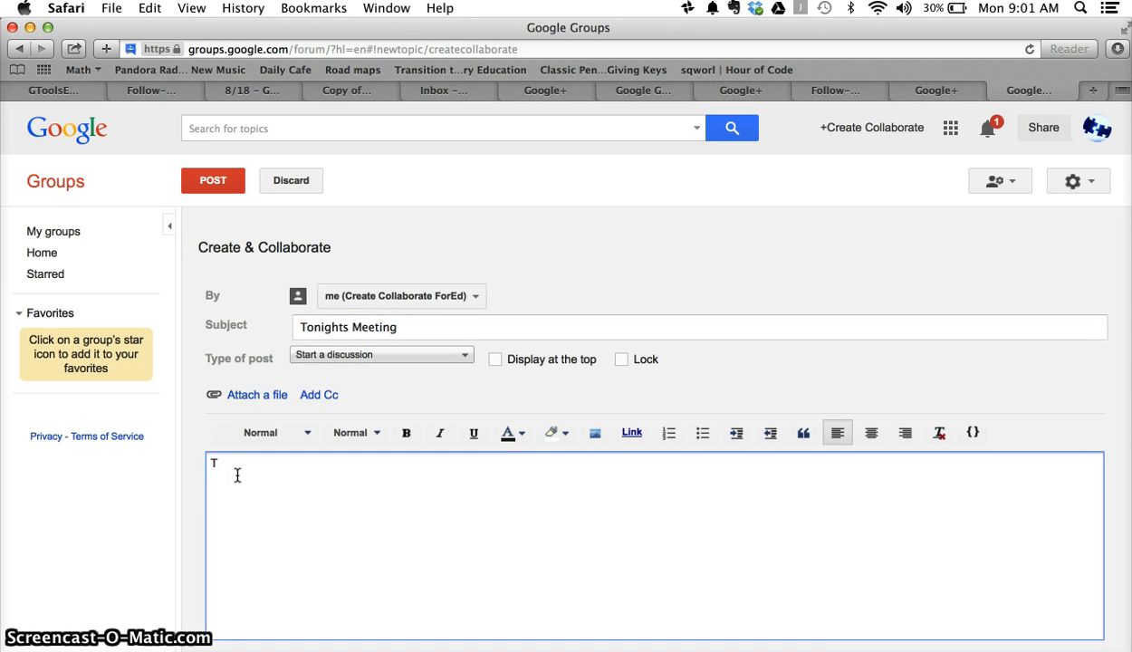
pyautogui.write('We rock!')
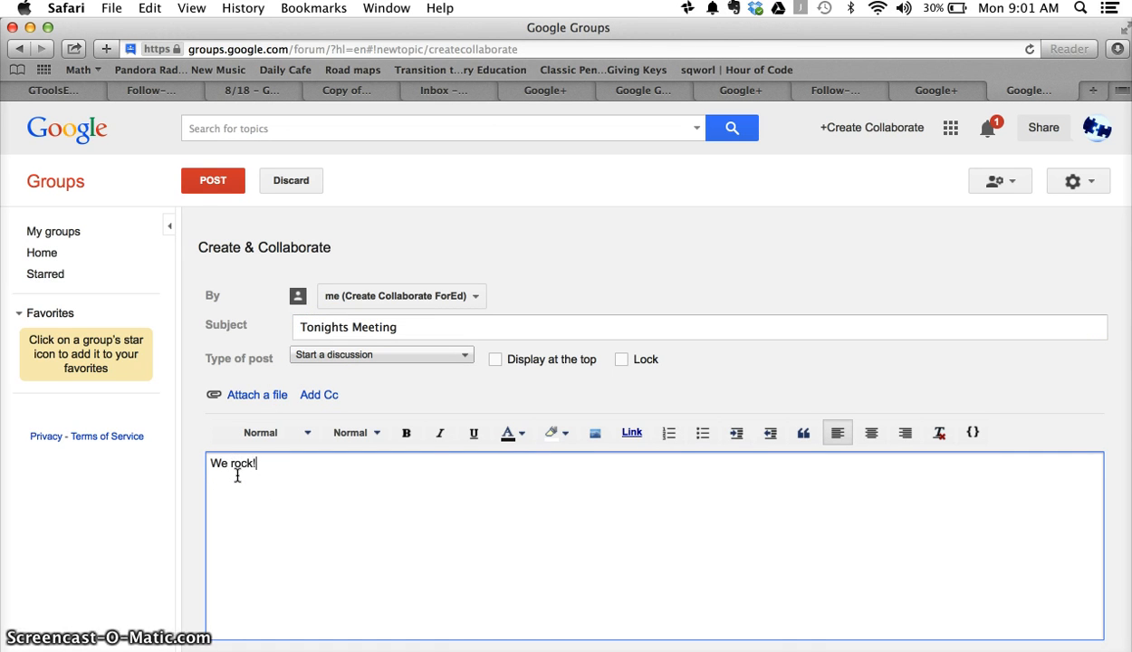
pyautogui.scroll(-1, 683, 554)
pyautogui.scroll(-1, 682, 554)
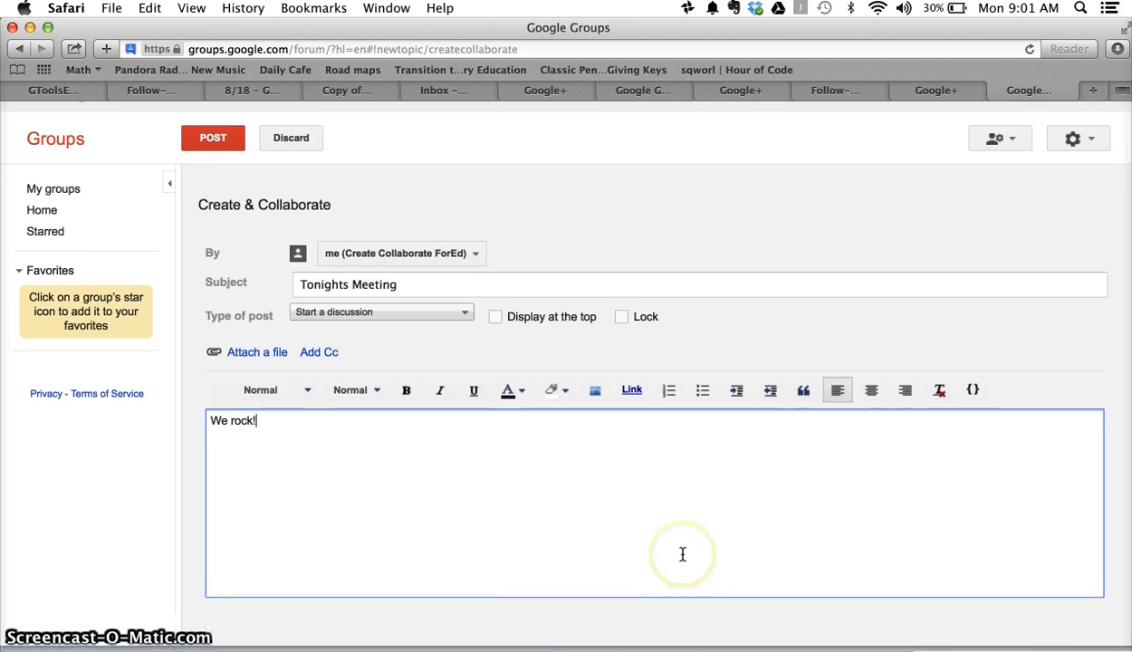
pyautogui.scroll(2, 682, 550)
pyautogui.click(212, 184)
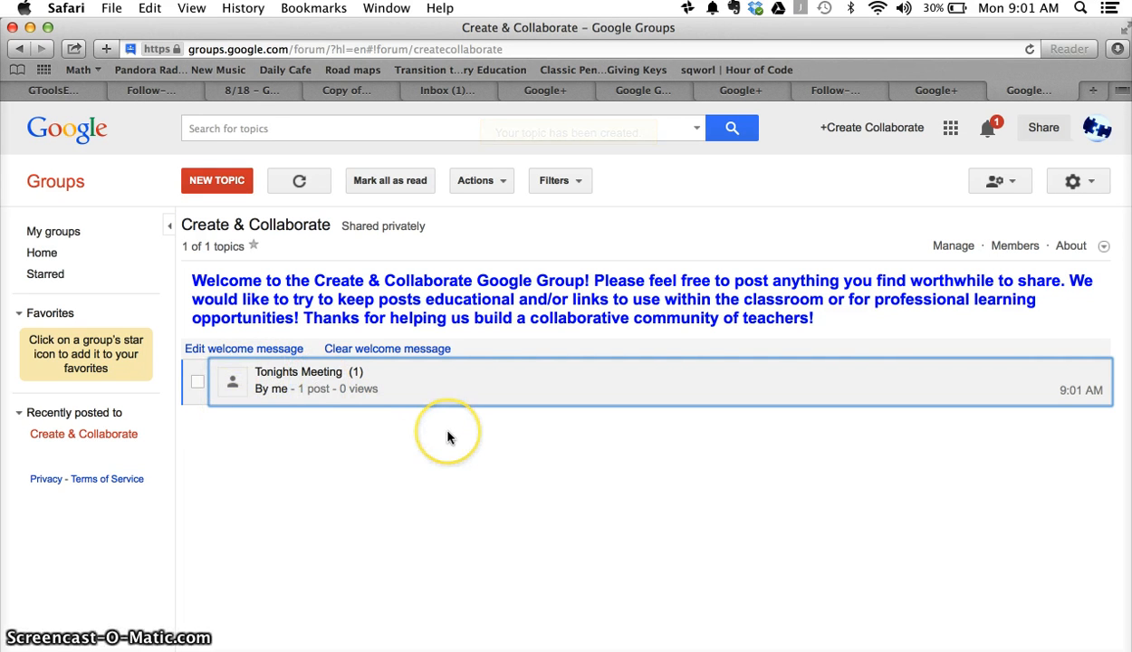
pyautogui.click(198, 382)
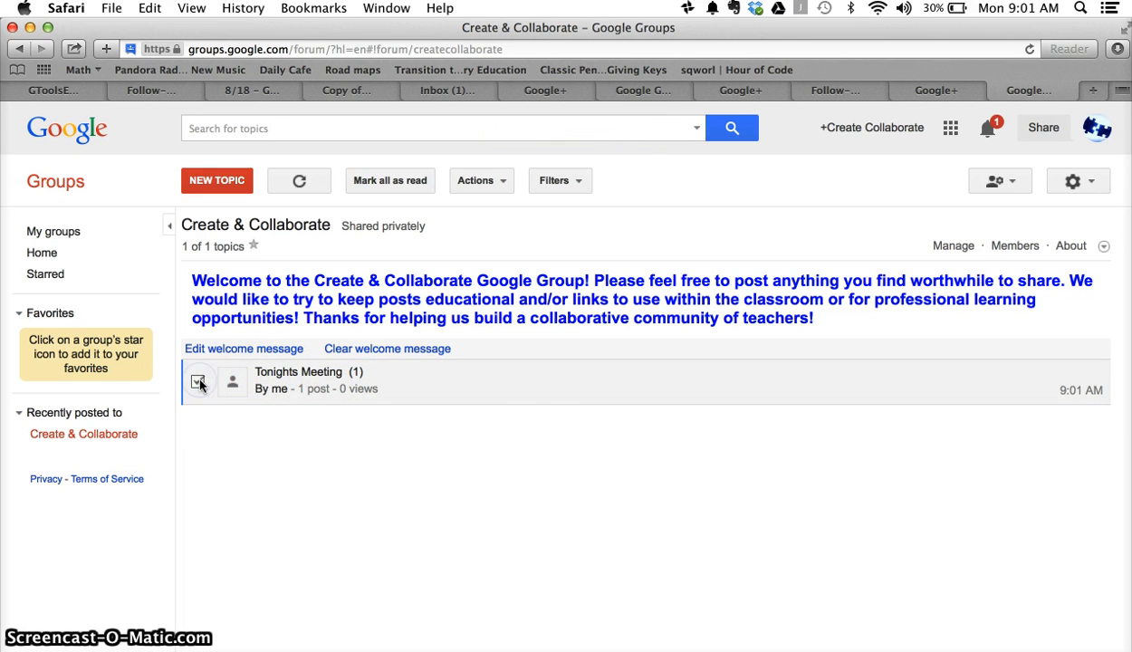